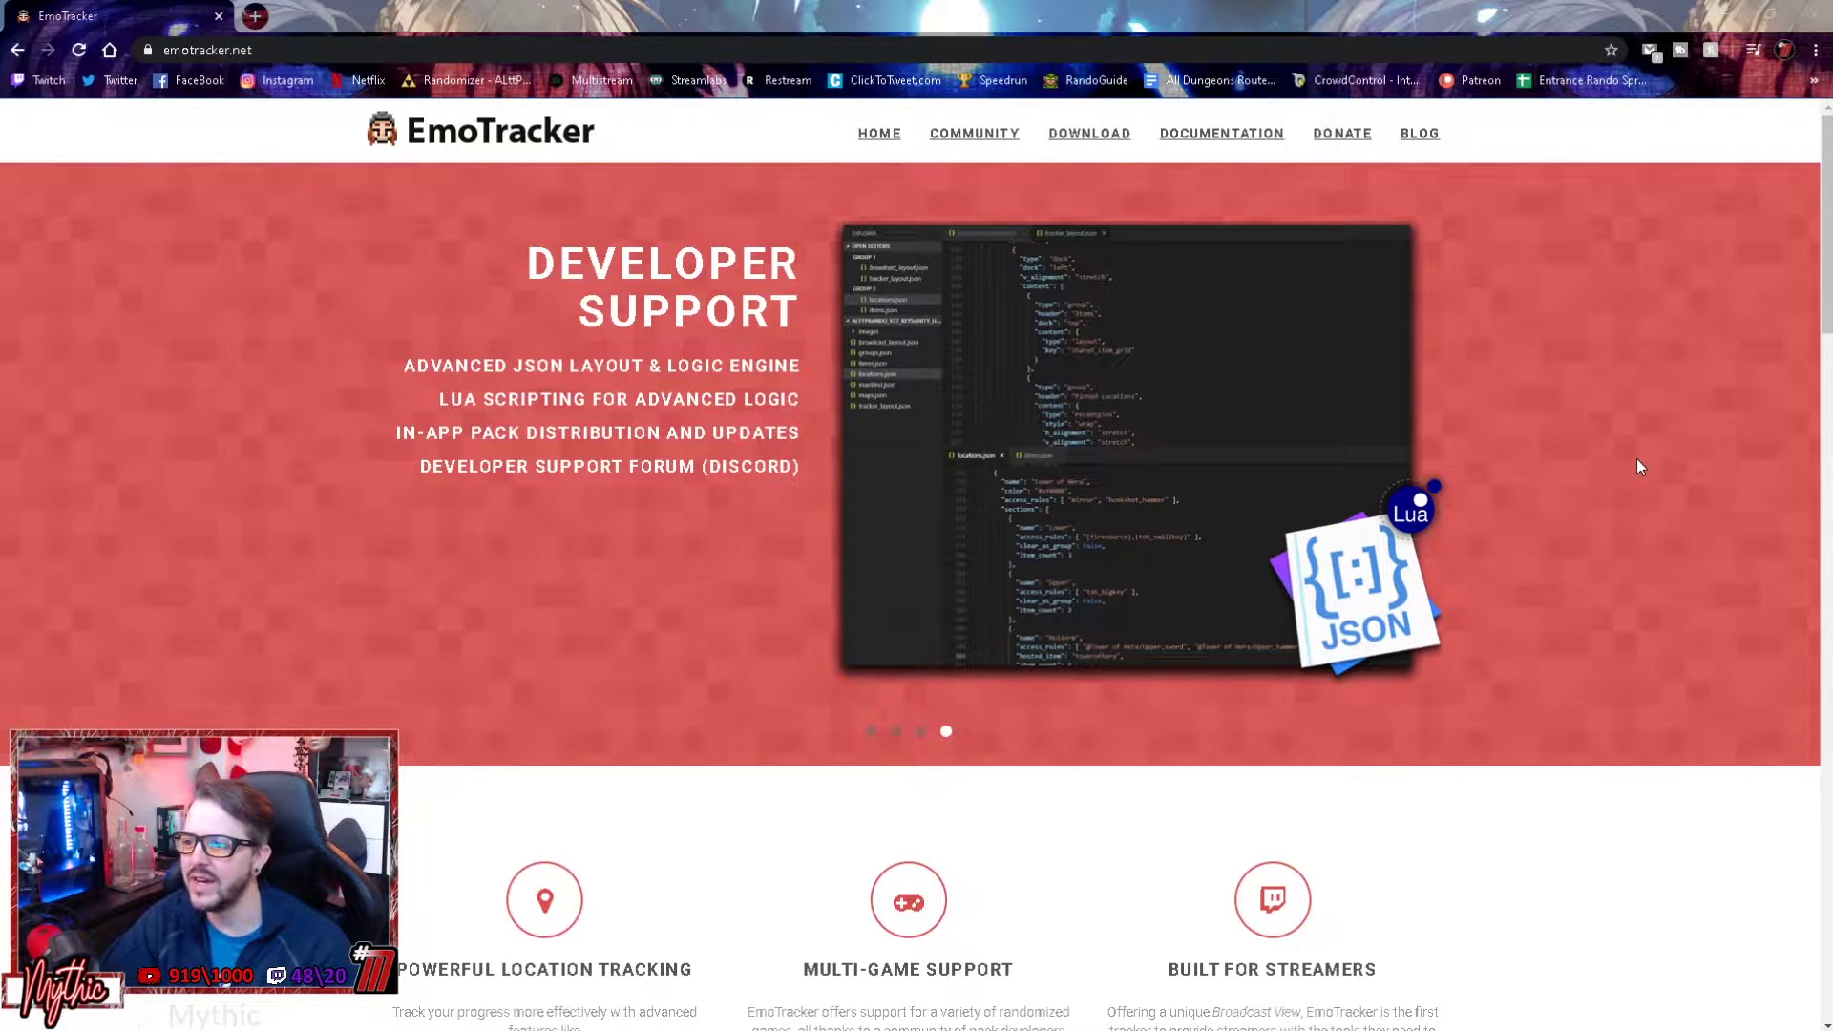
# Look over the feature and download sections of the EmoTracker home page.
pyautogui.scroll(-7, 1636, 460)
pyautogui.scroll(-7, 1644, 460)
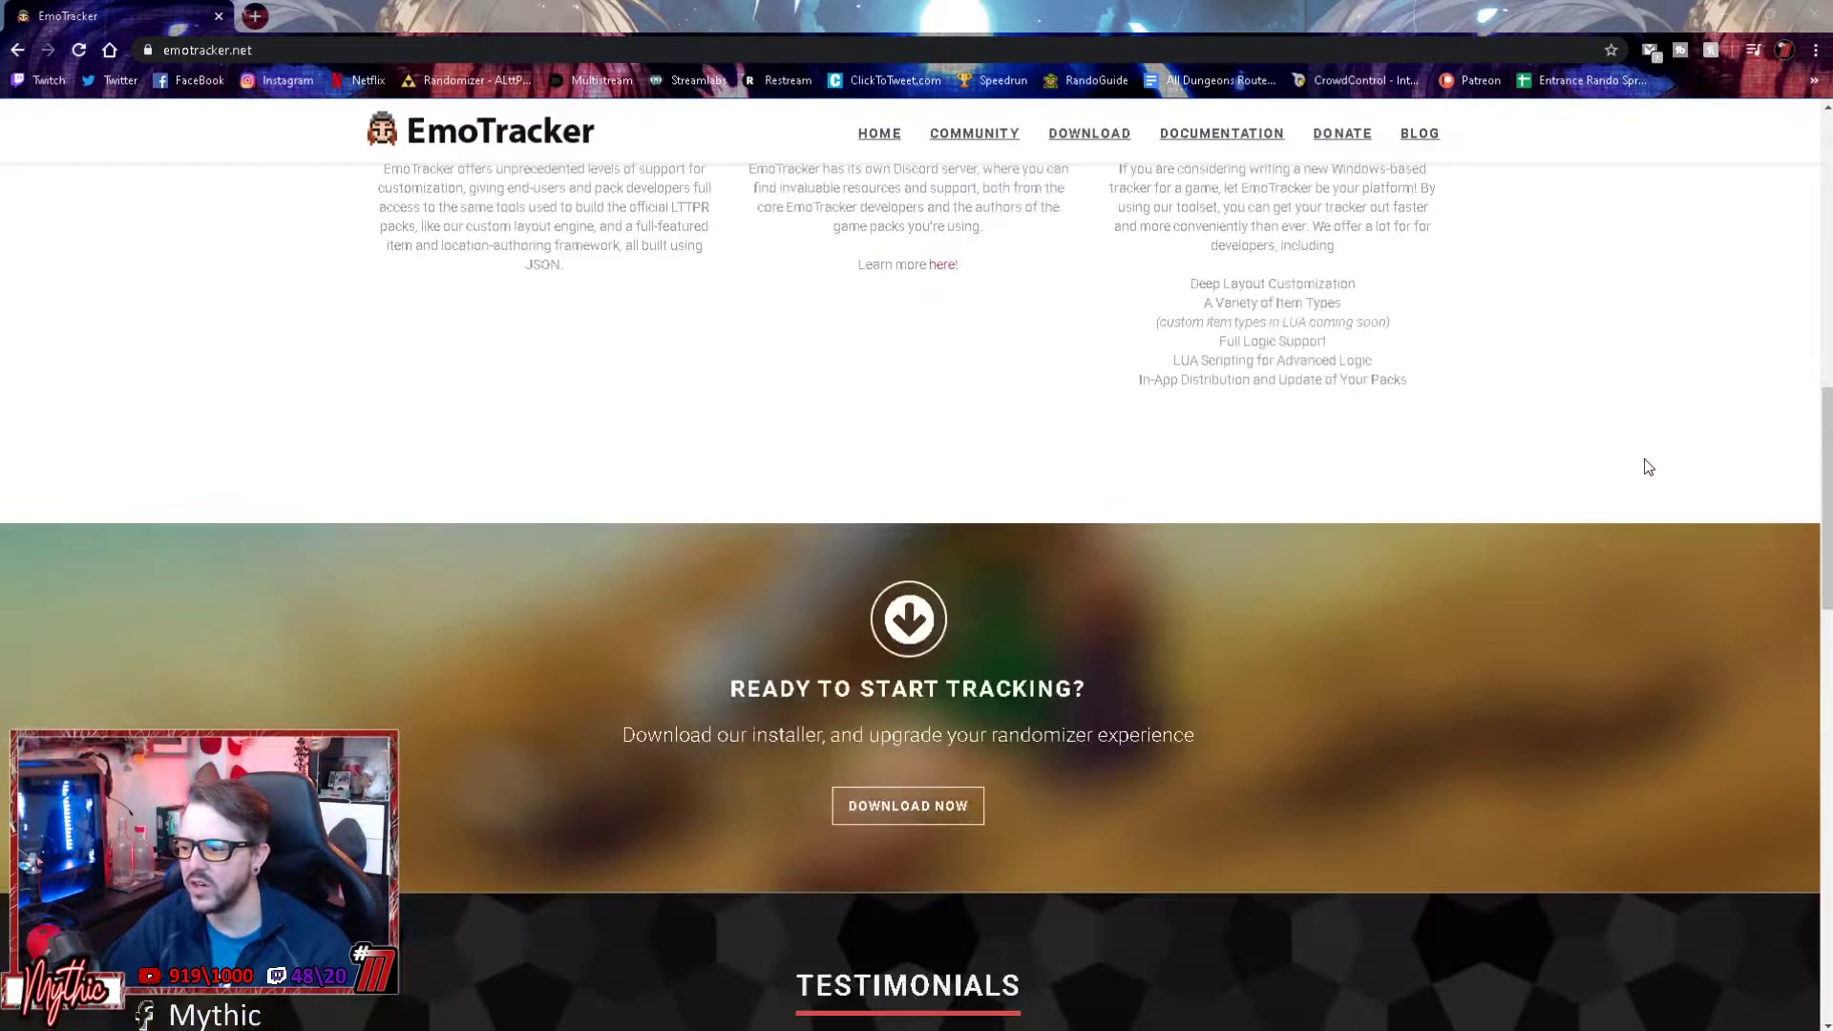
pyautogui.scroll(10, 1644, 461)
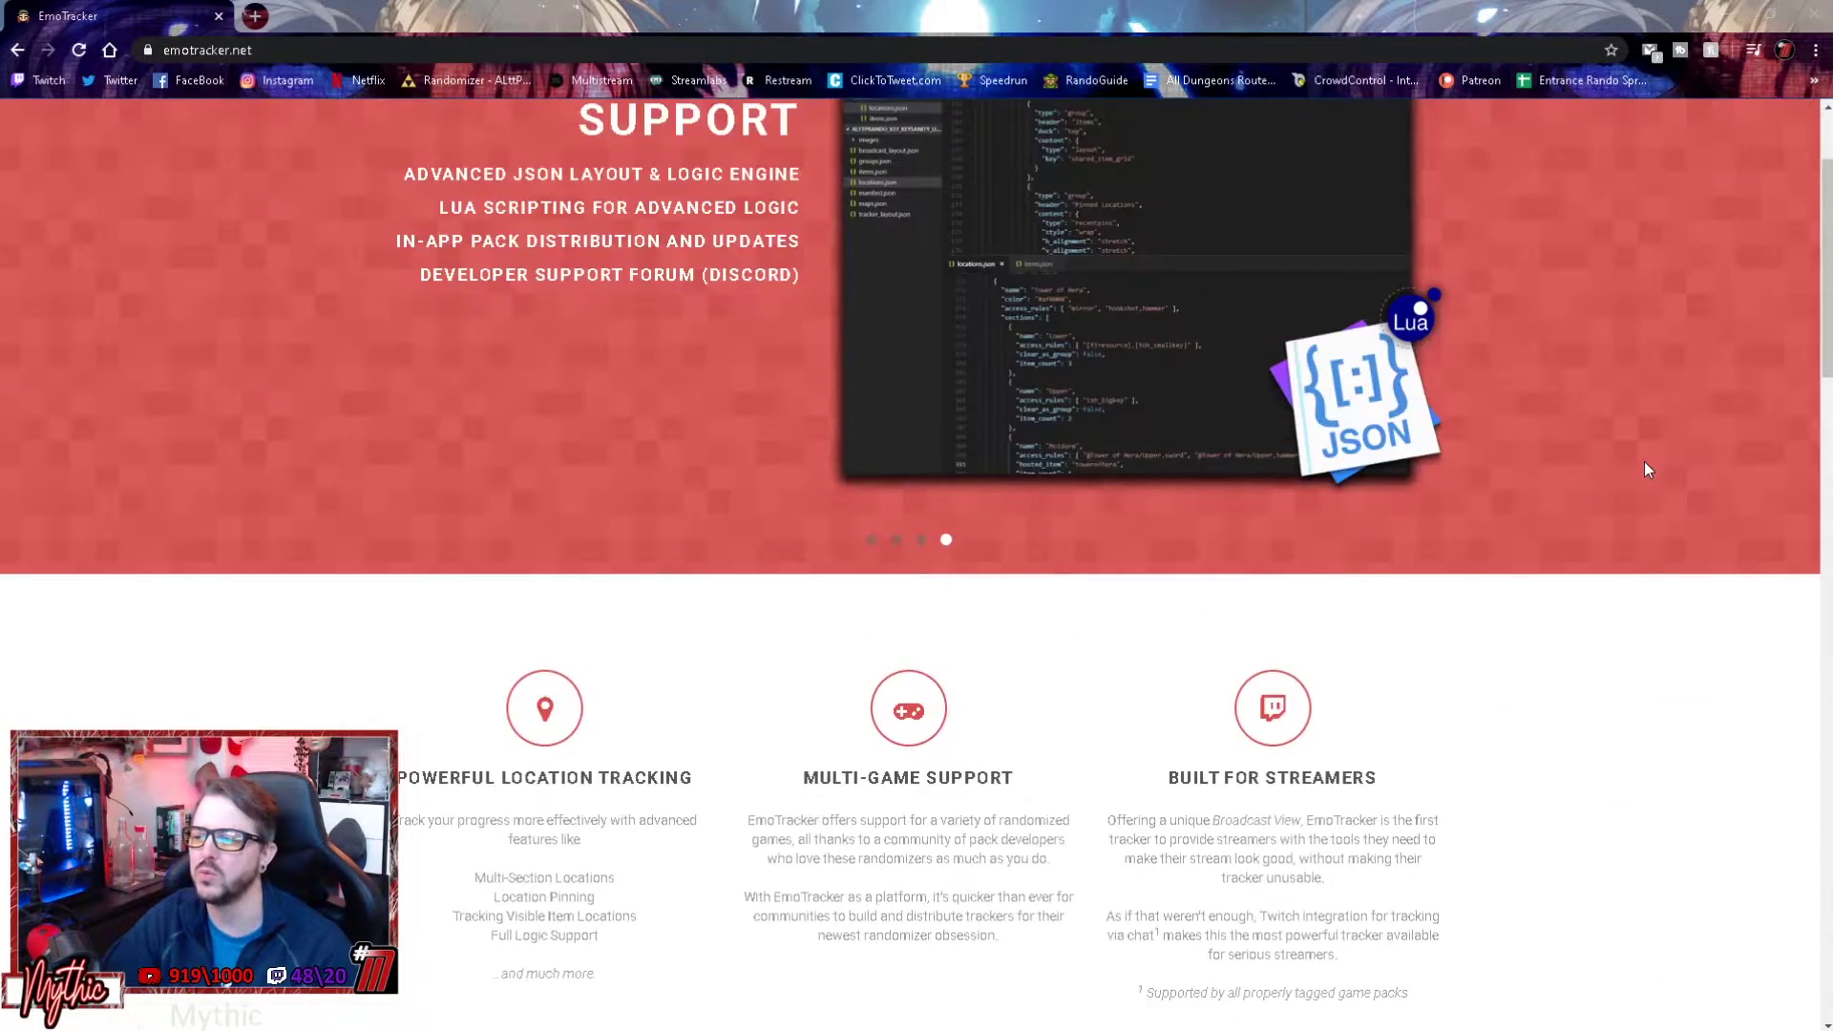
pyautogui.scroll(2, 1644, 461)
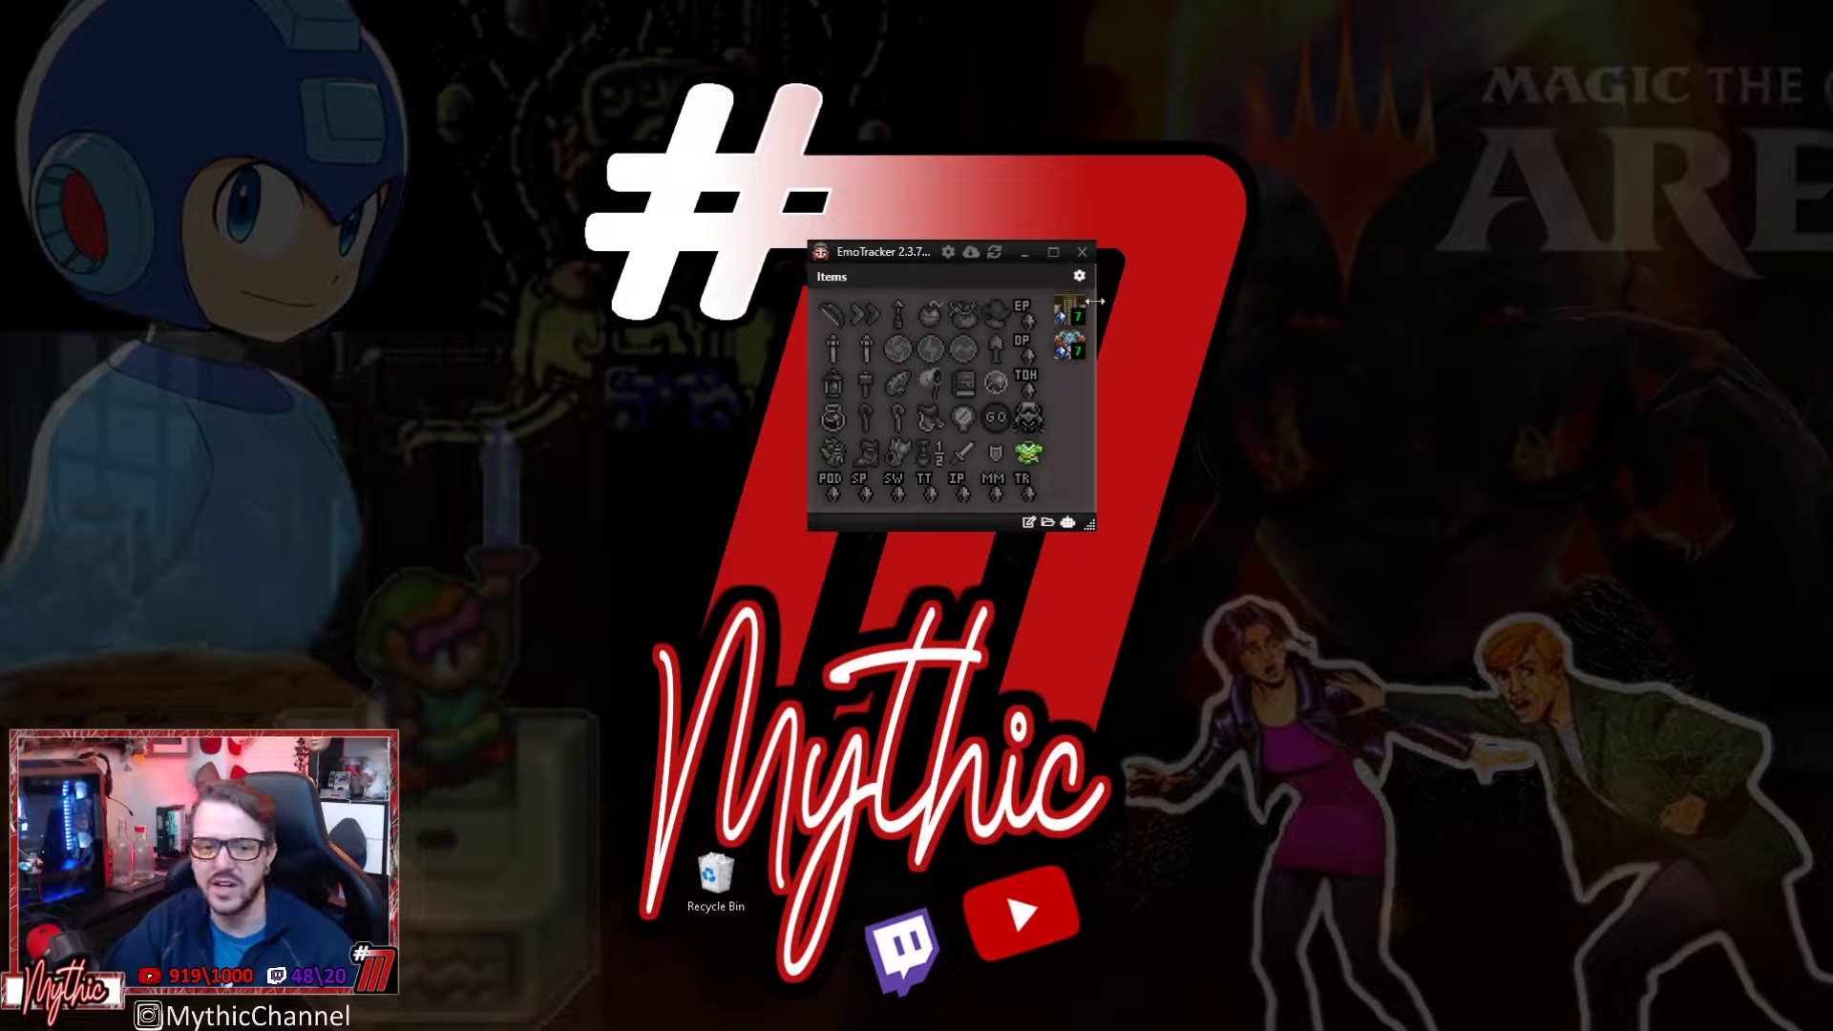
# Open EmoTracker's Package Manager full screen, browse the available randomizer packages, and minimise it.
pyautogui.click(971, 251)
pyautogui.doubleClick(1184, 119)
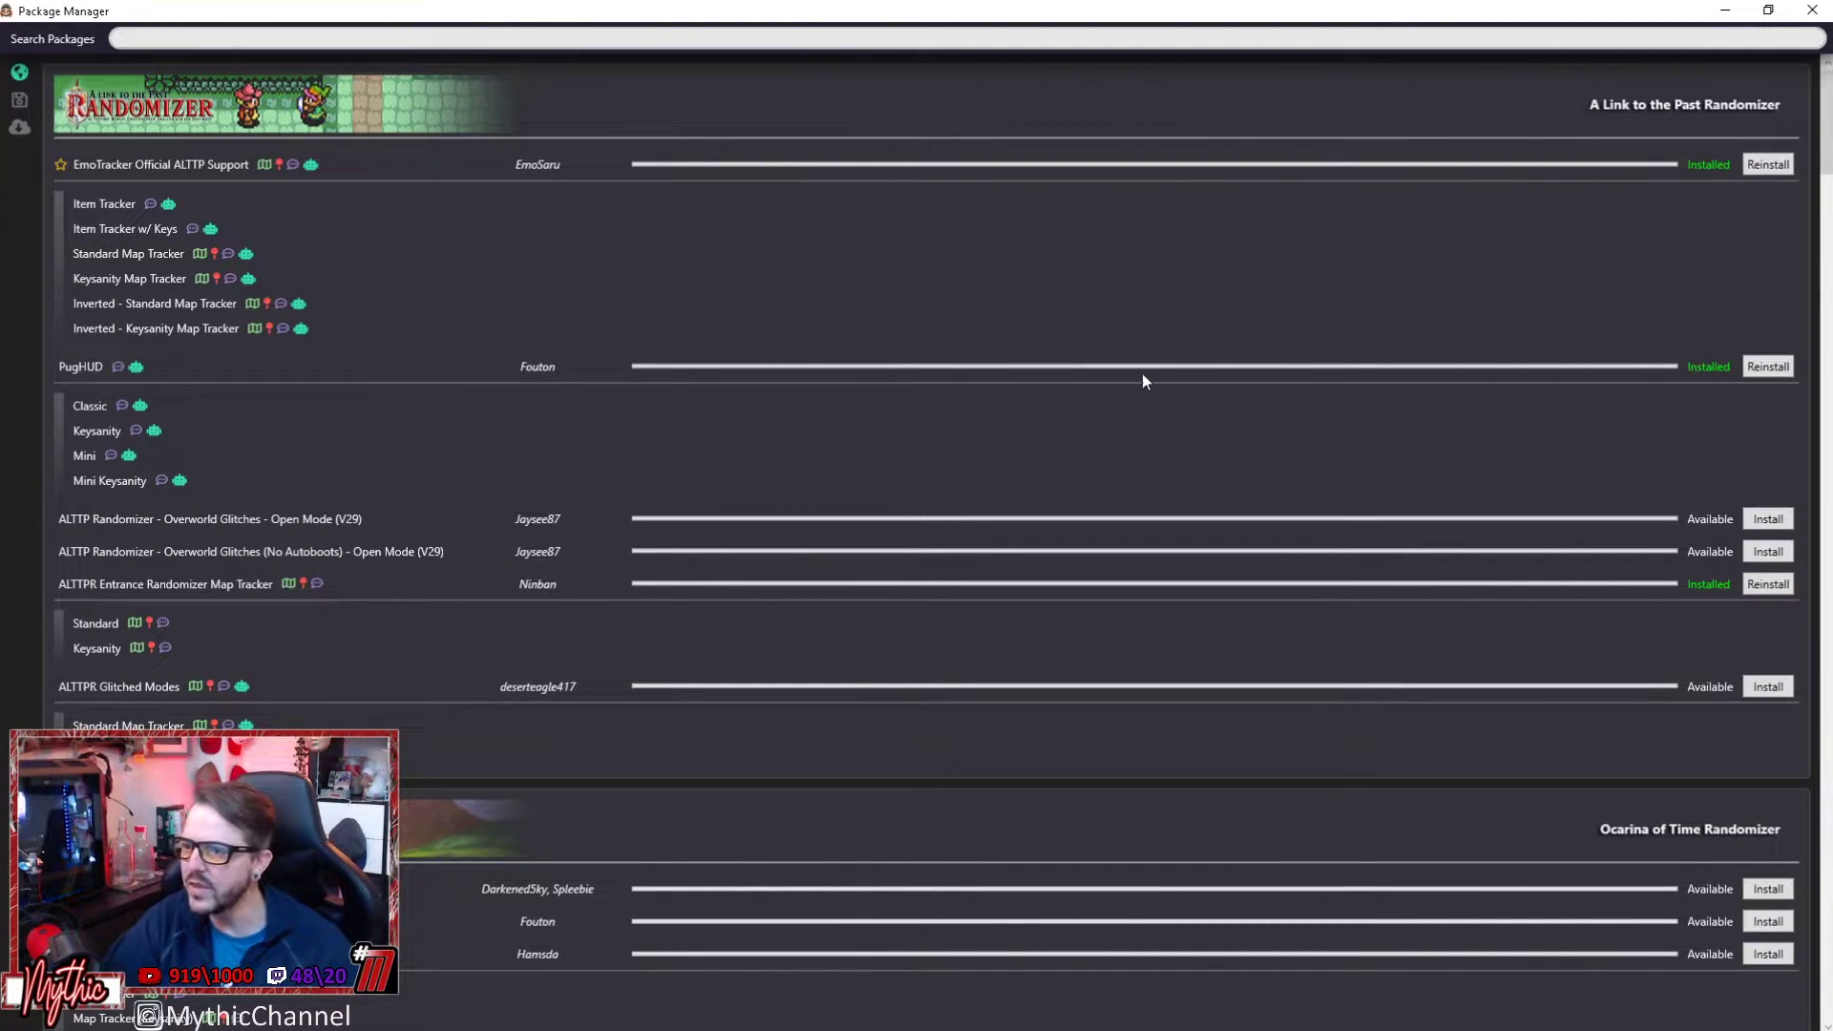
pyautogui.scroll(-15, 924, 358)
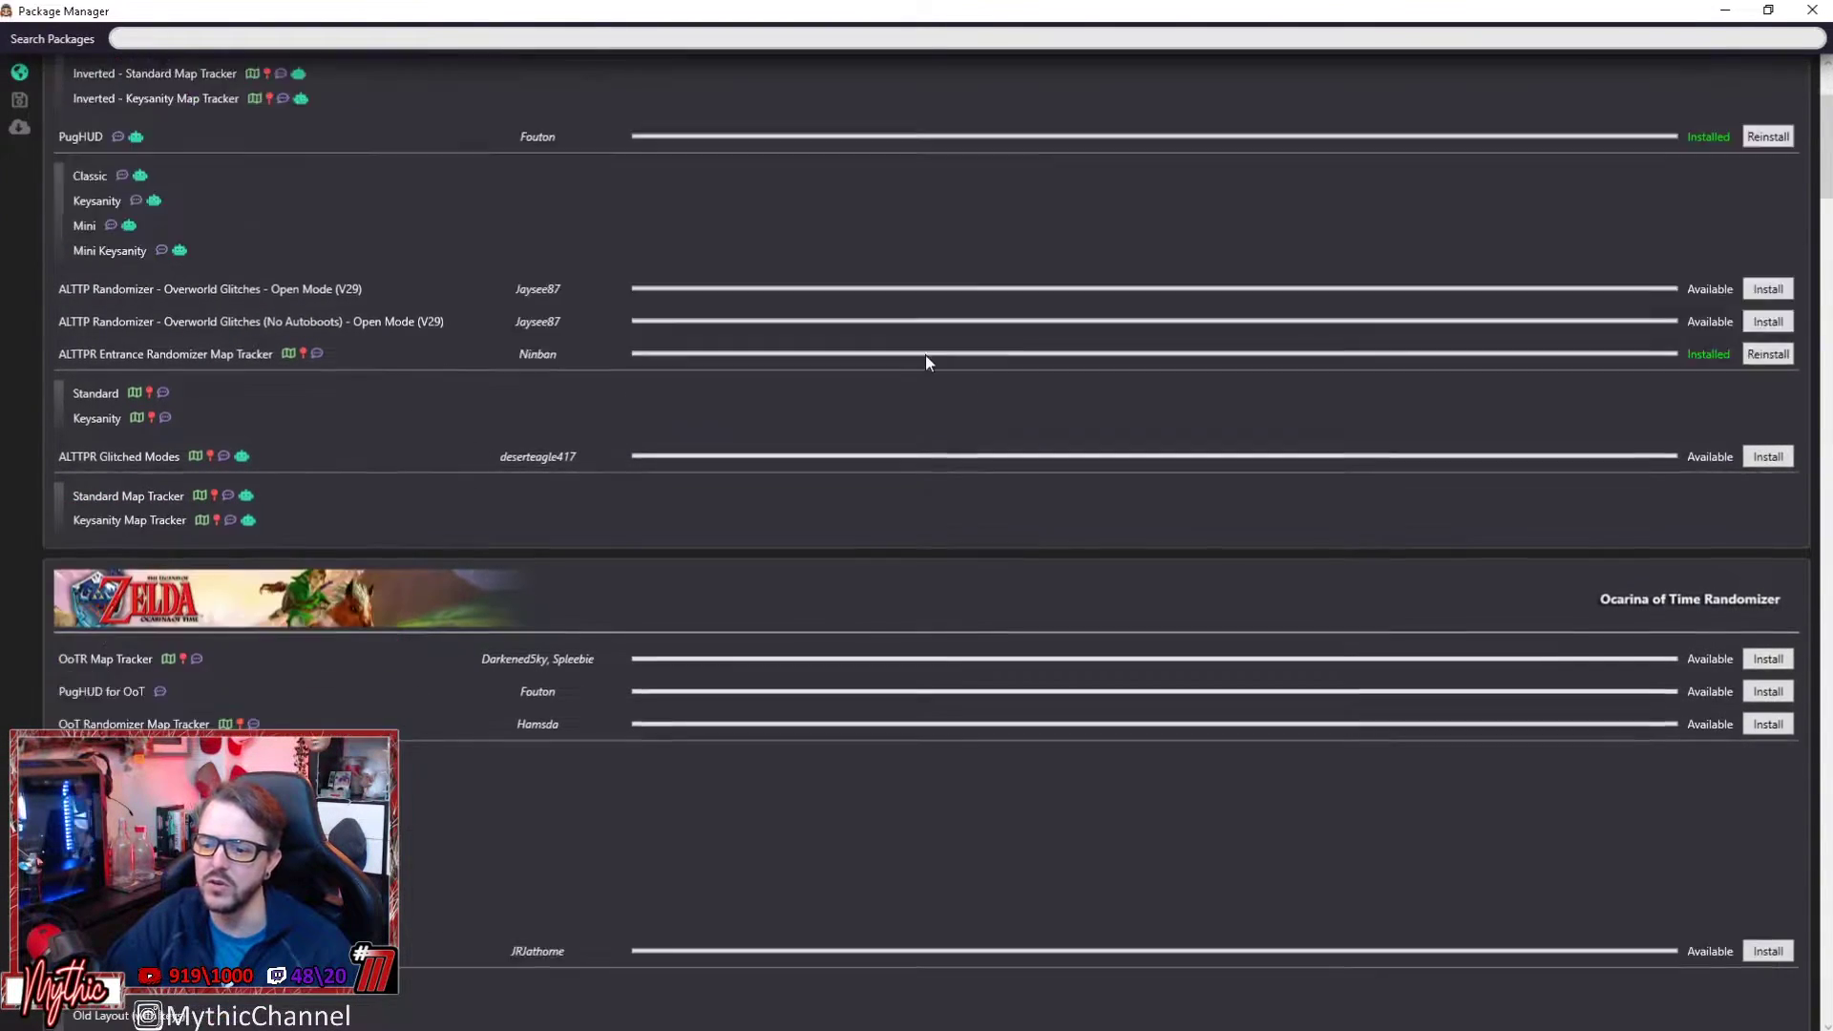
pyautogui.scroll(-8, 1095, 360)
pyautogui.scroll(-10, 1095, 381)
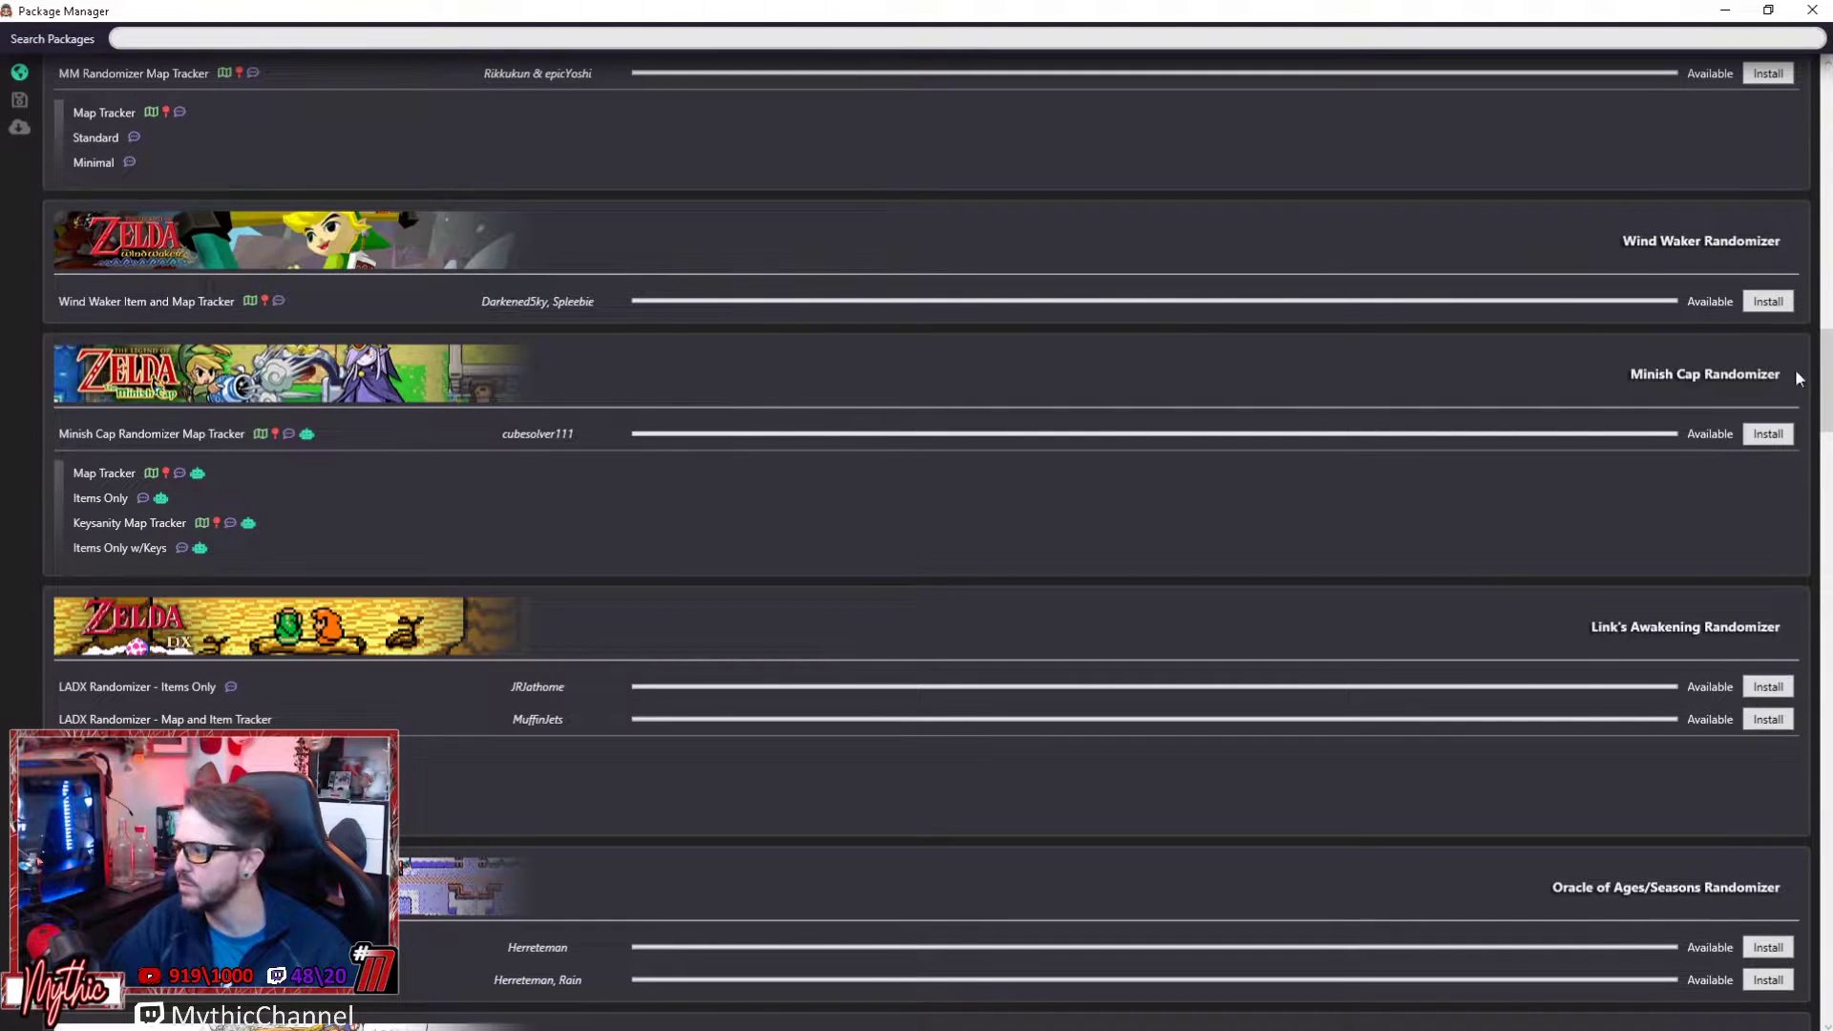
pyautogui.moveTo(1822, 377); pyautogui.dragTo(1819, 107)
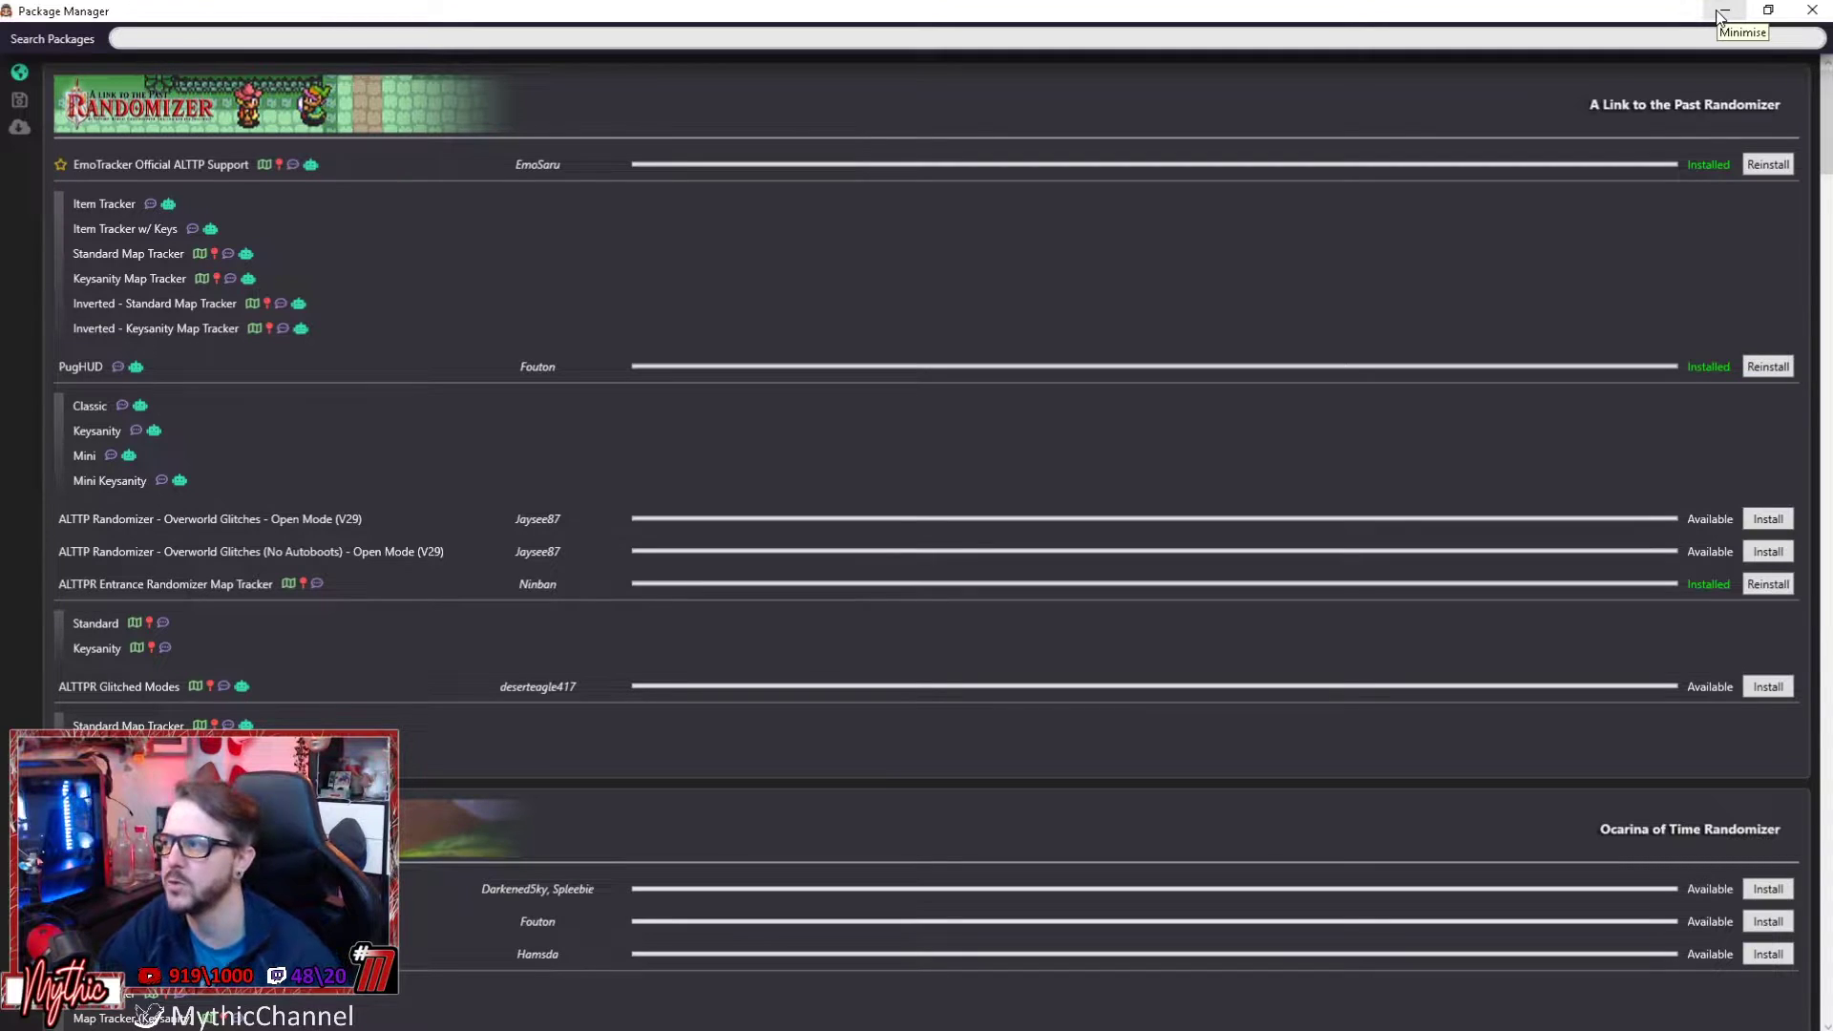
pyautogui.click(1720, 15)
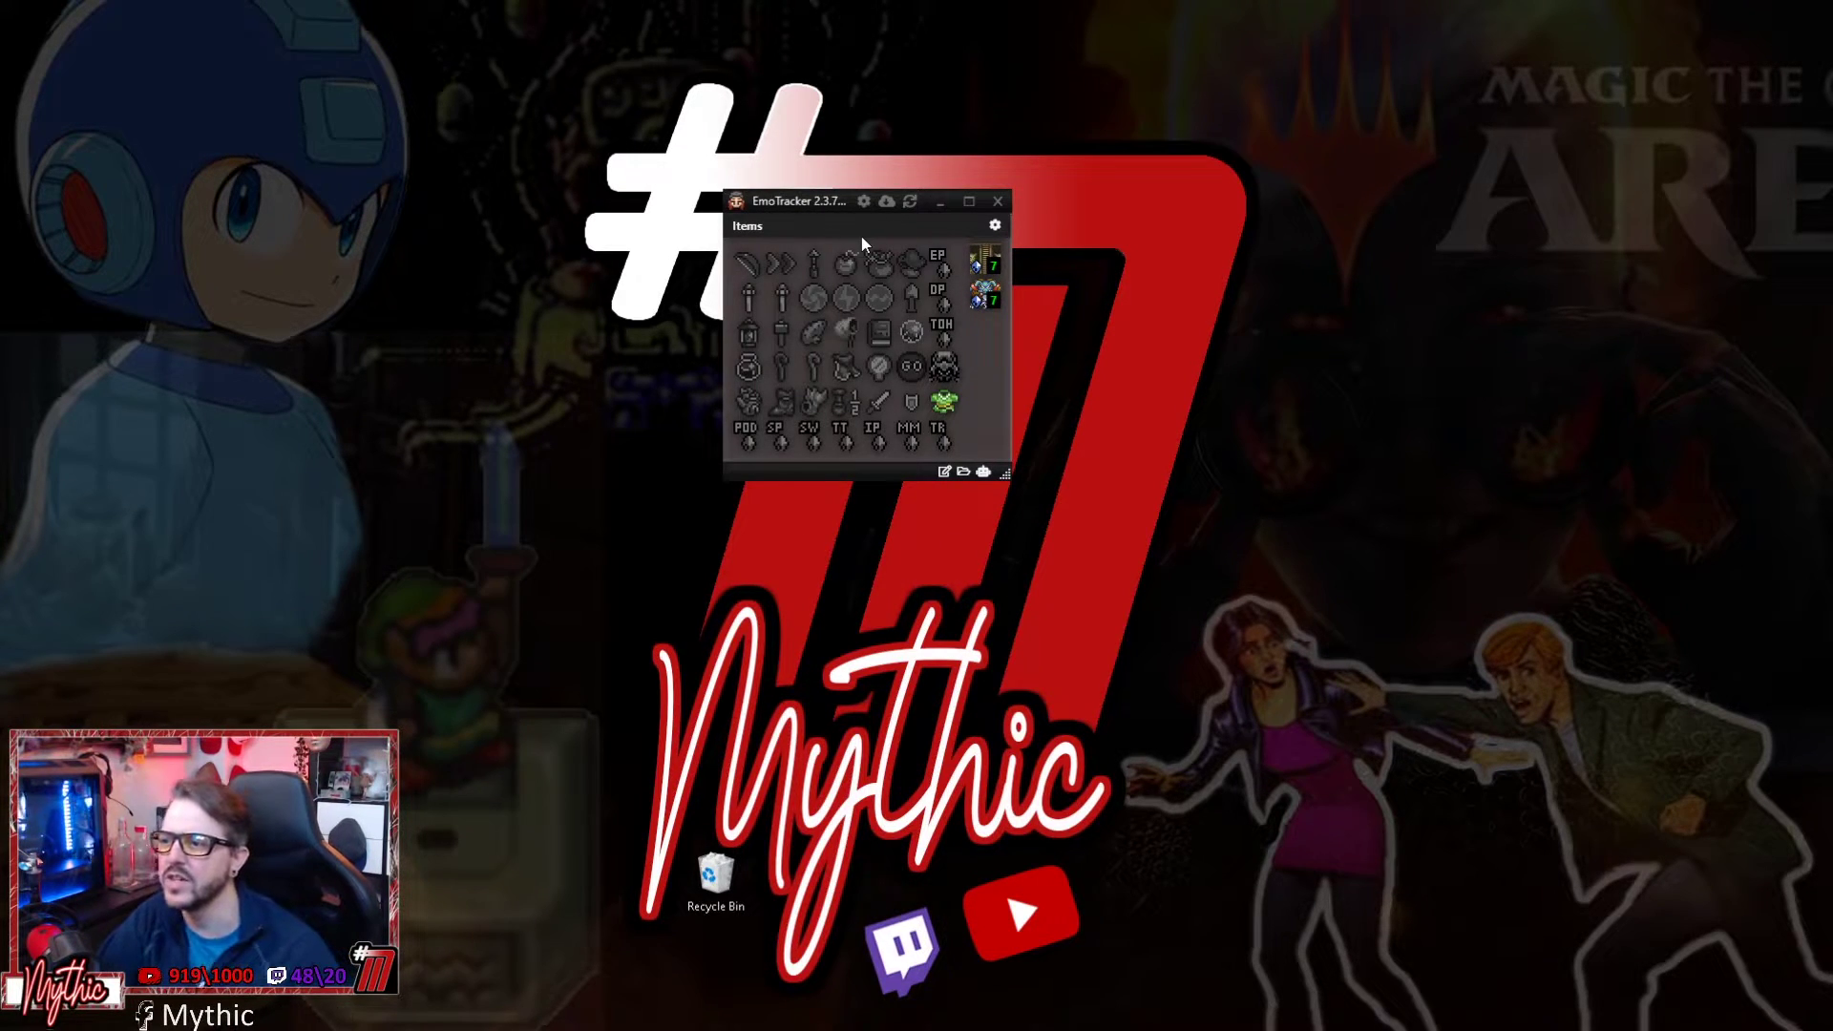
# Load the Standard Map Tracker variant of the installed EmoTracker Official ALTTPR Support package for A Link to the Past Randomizer.
pyautogui.click(864, 202)
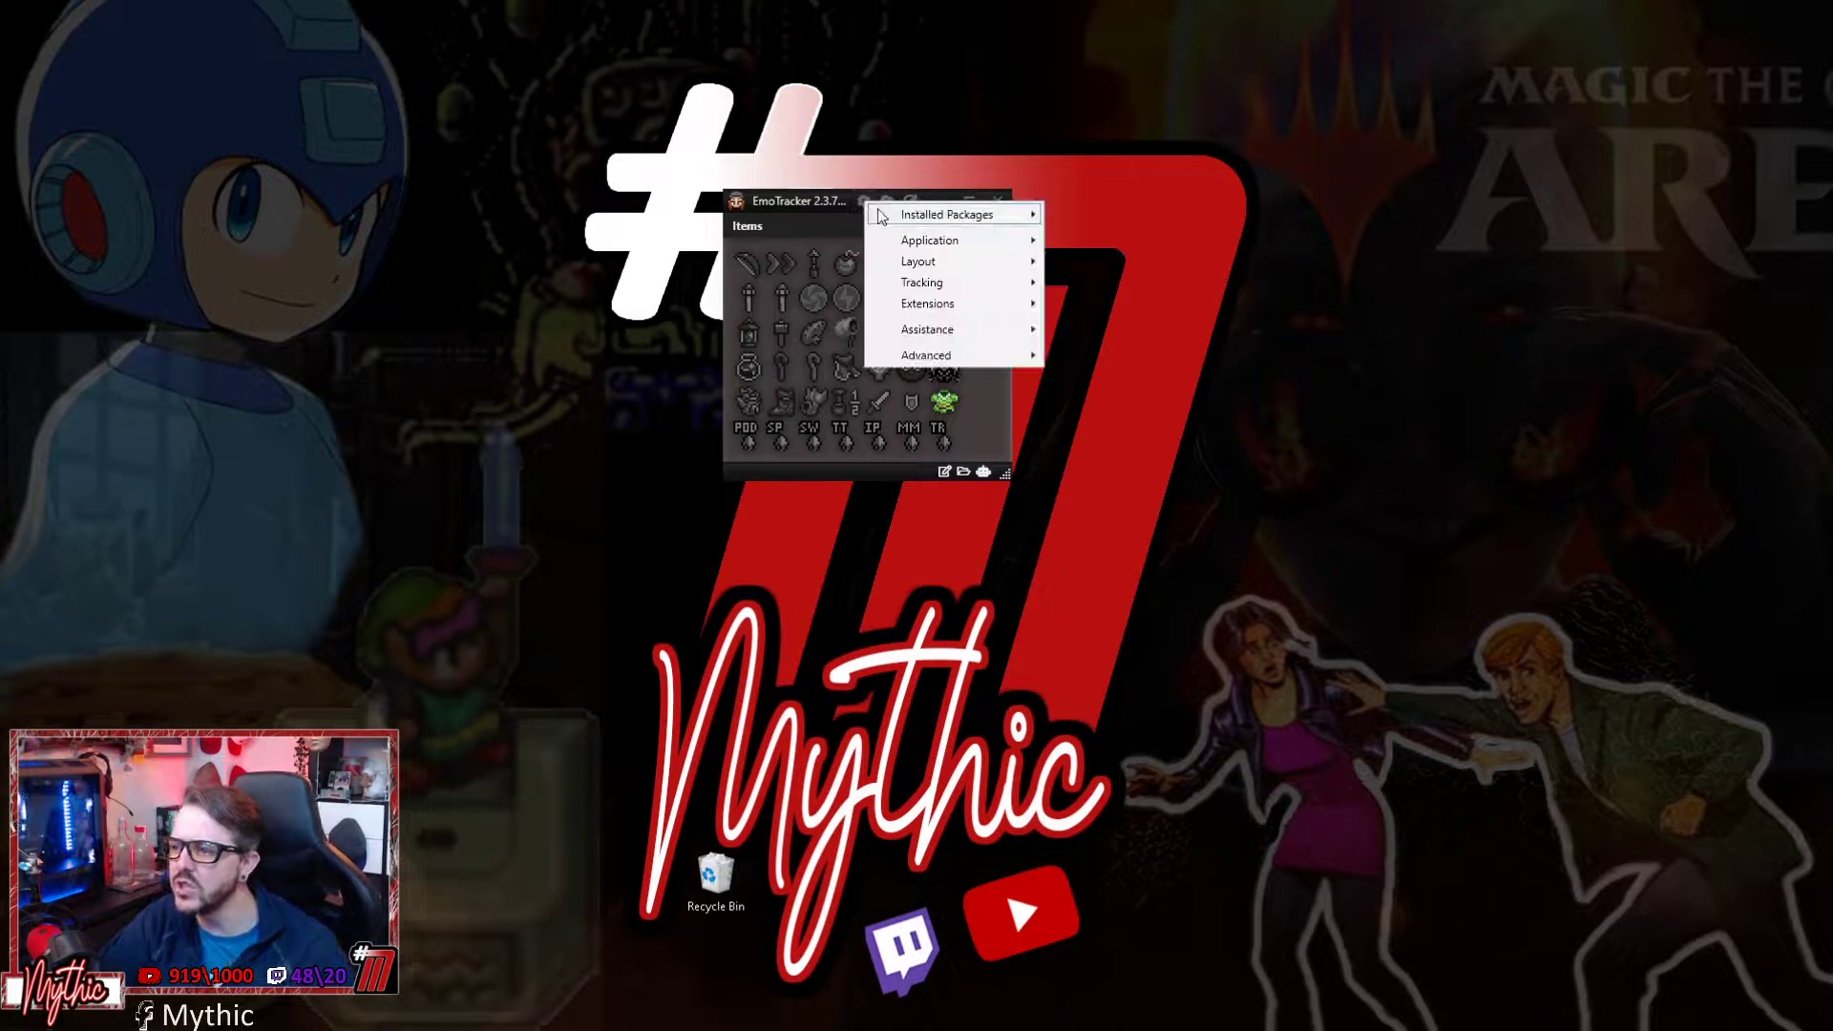
pyautogui.moveTo(914, 214)
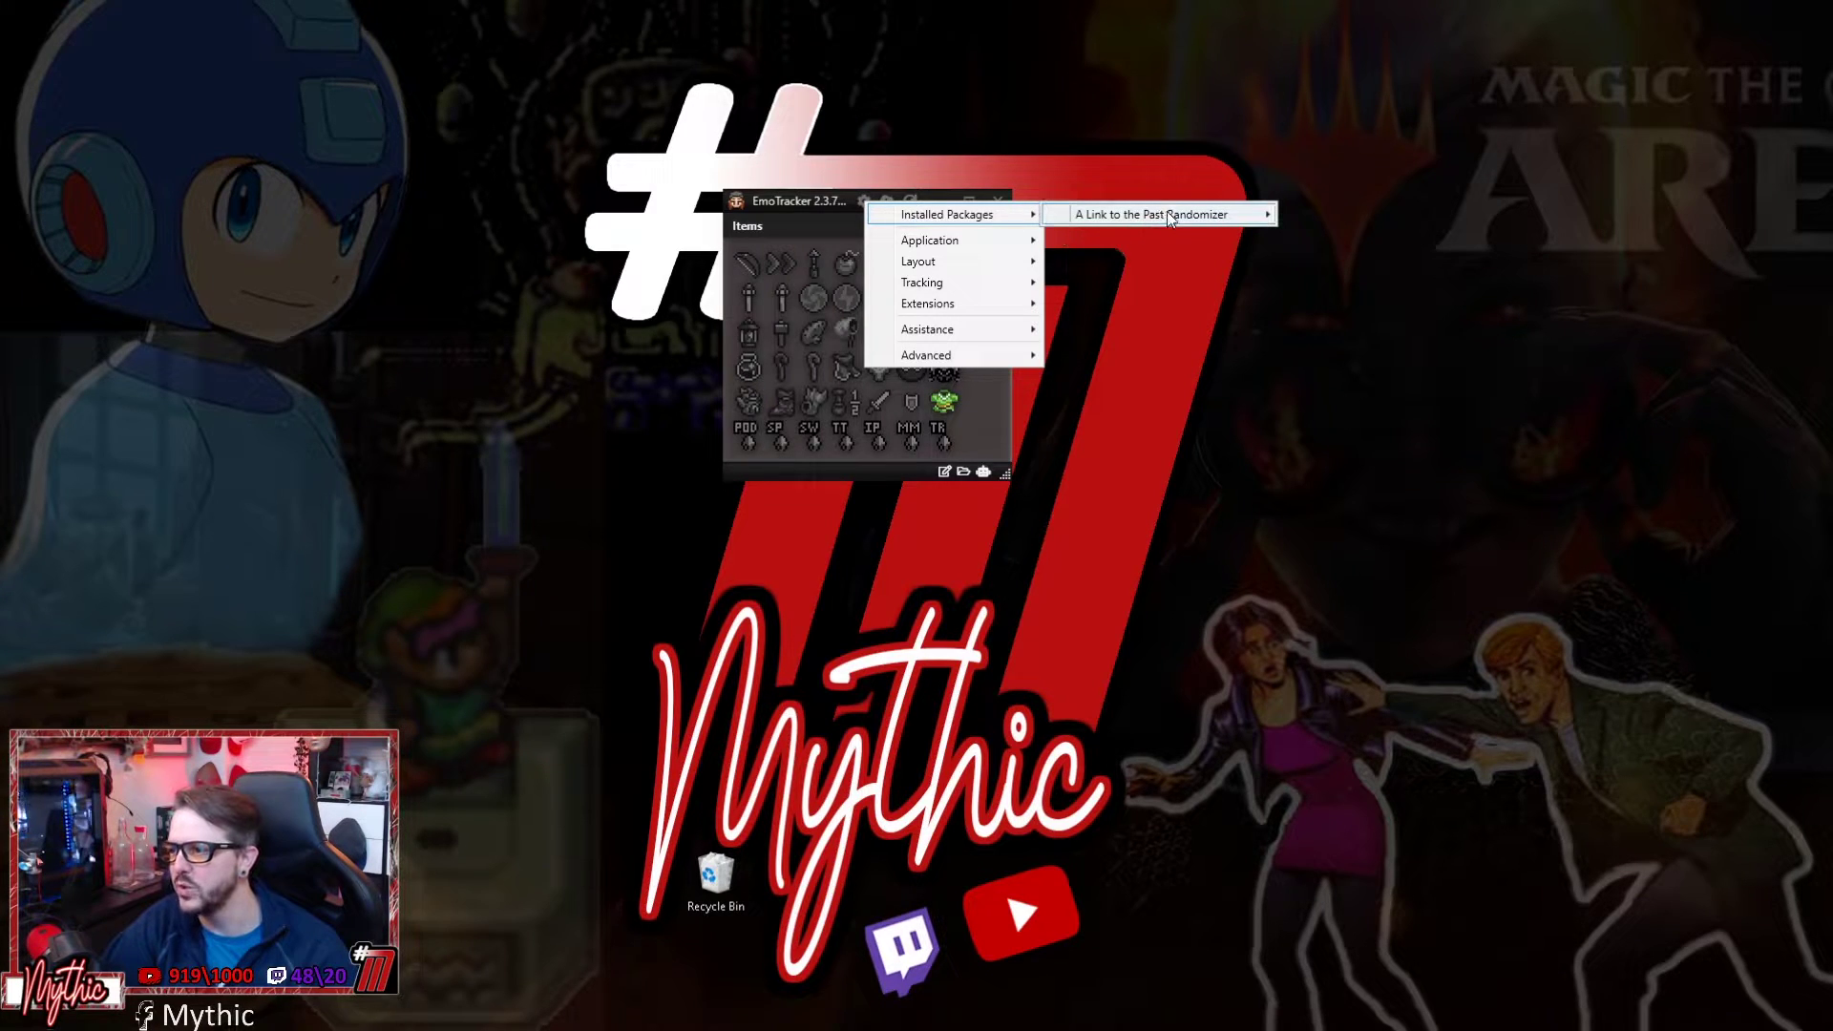
pyautogui.moveTo(1177, 215)
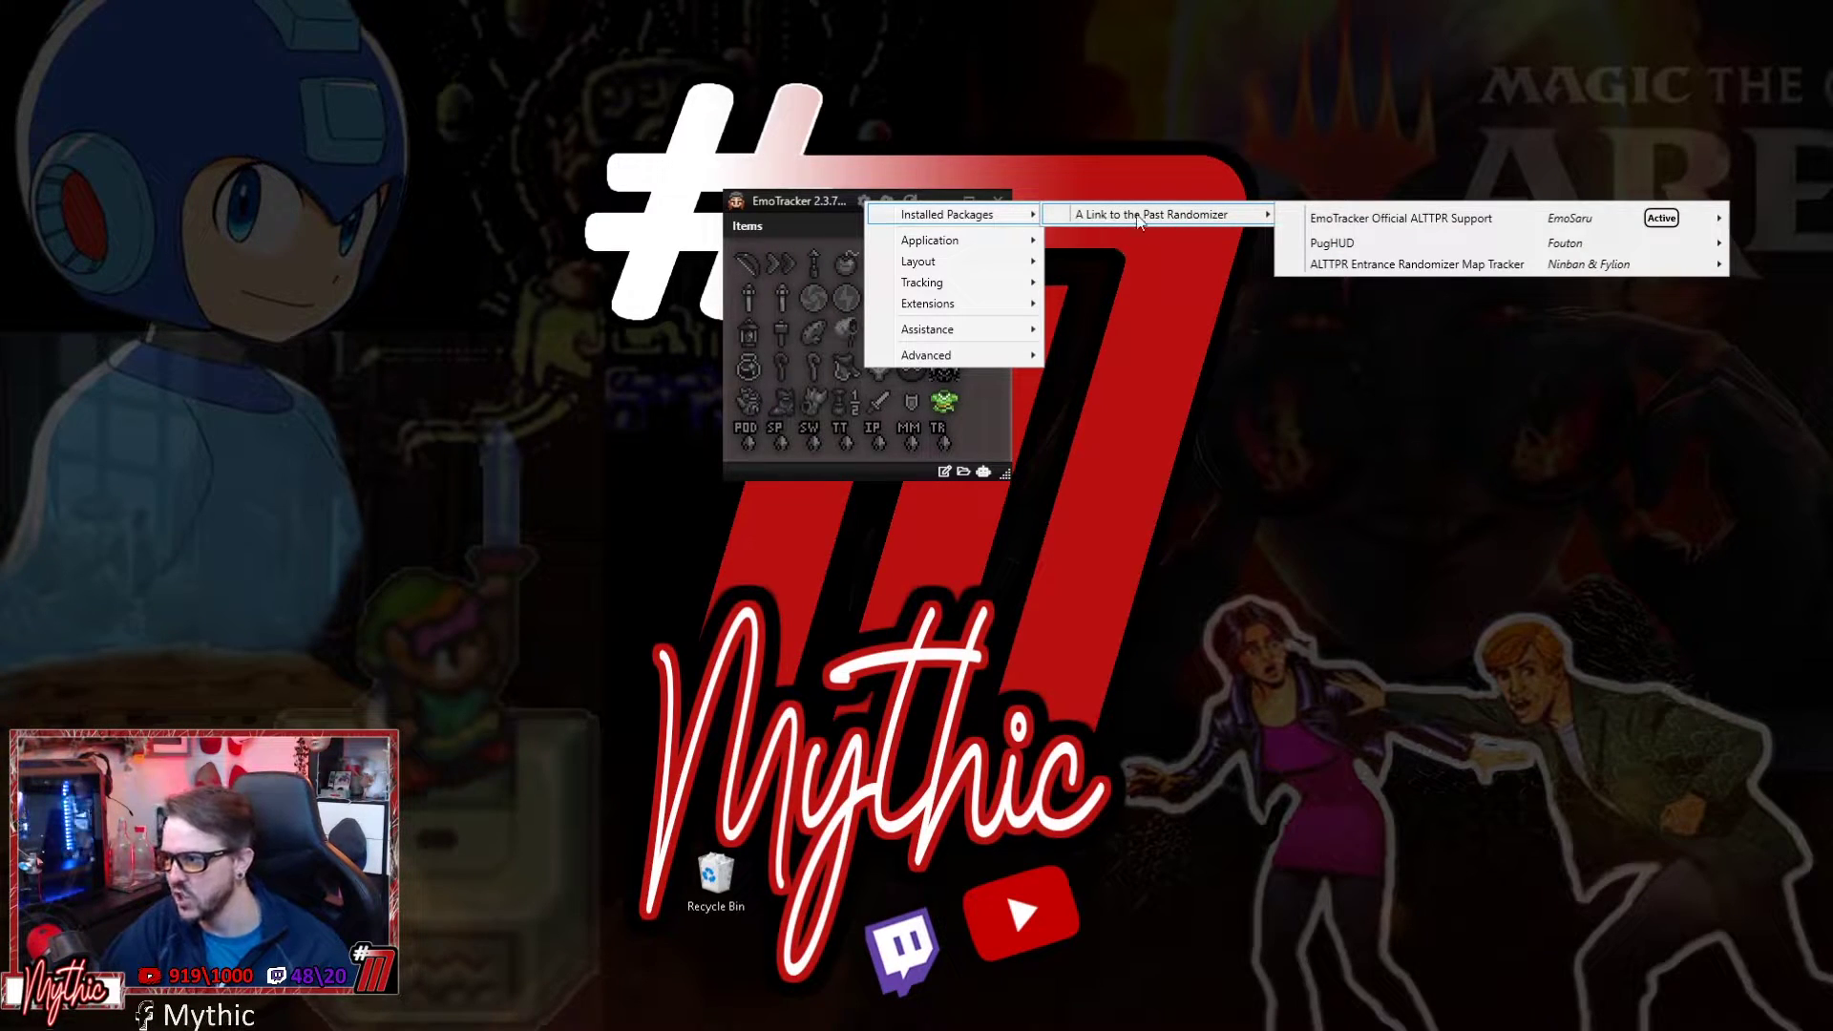
pyautogui.moveTo(1386, 221)
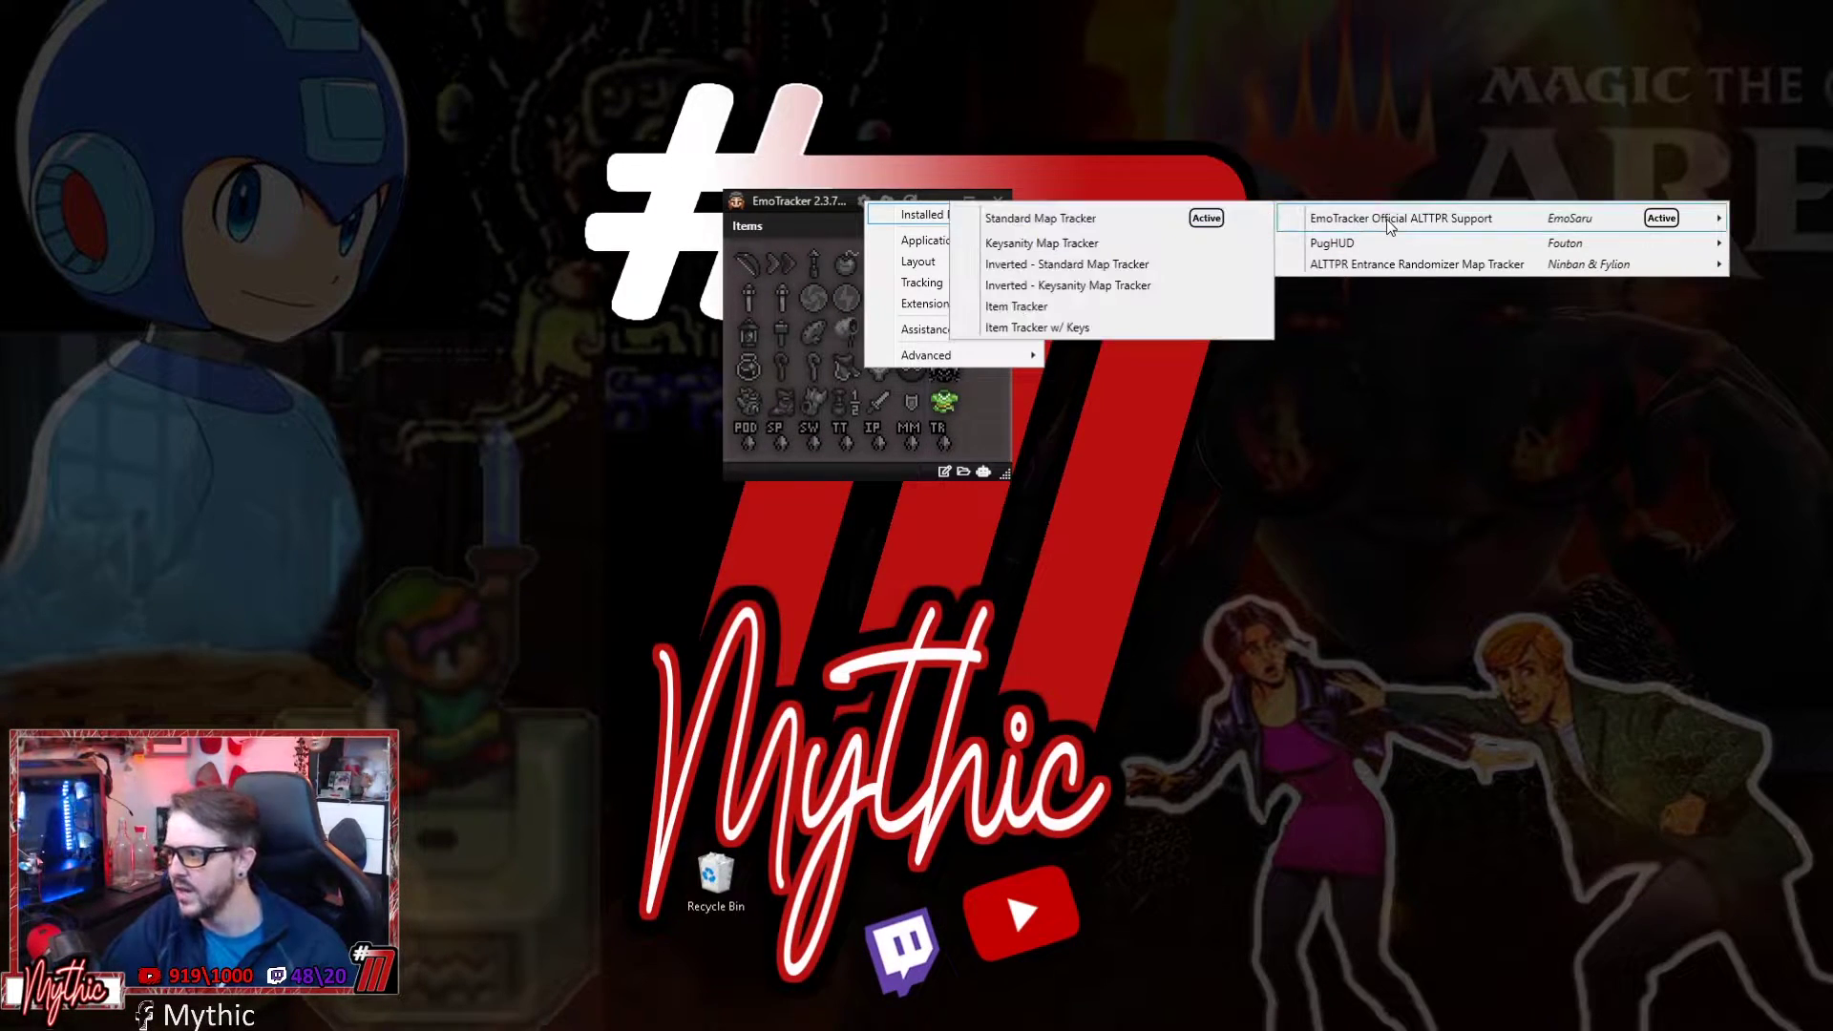
pyautogui.click(1085, 222)
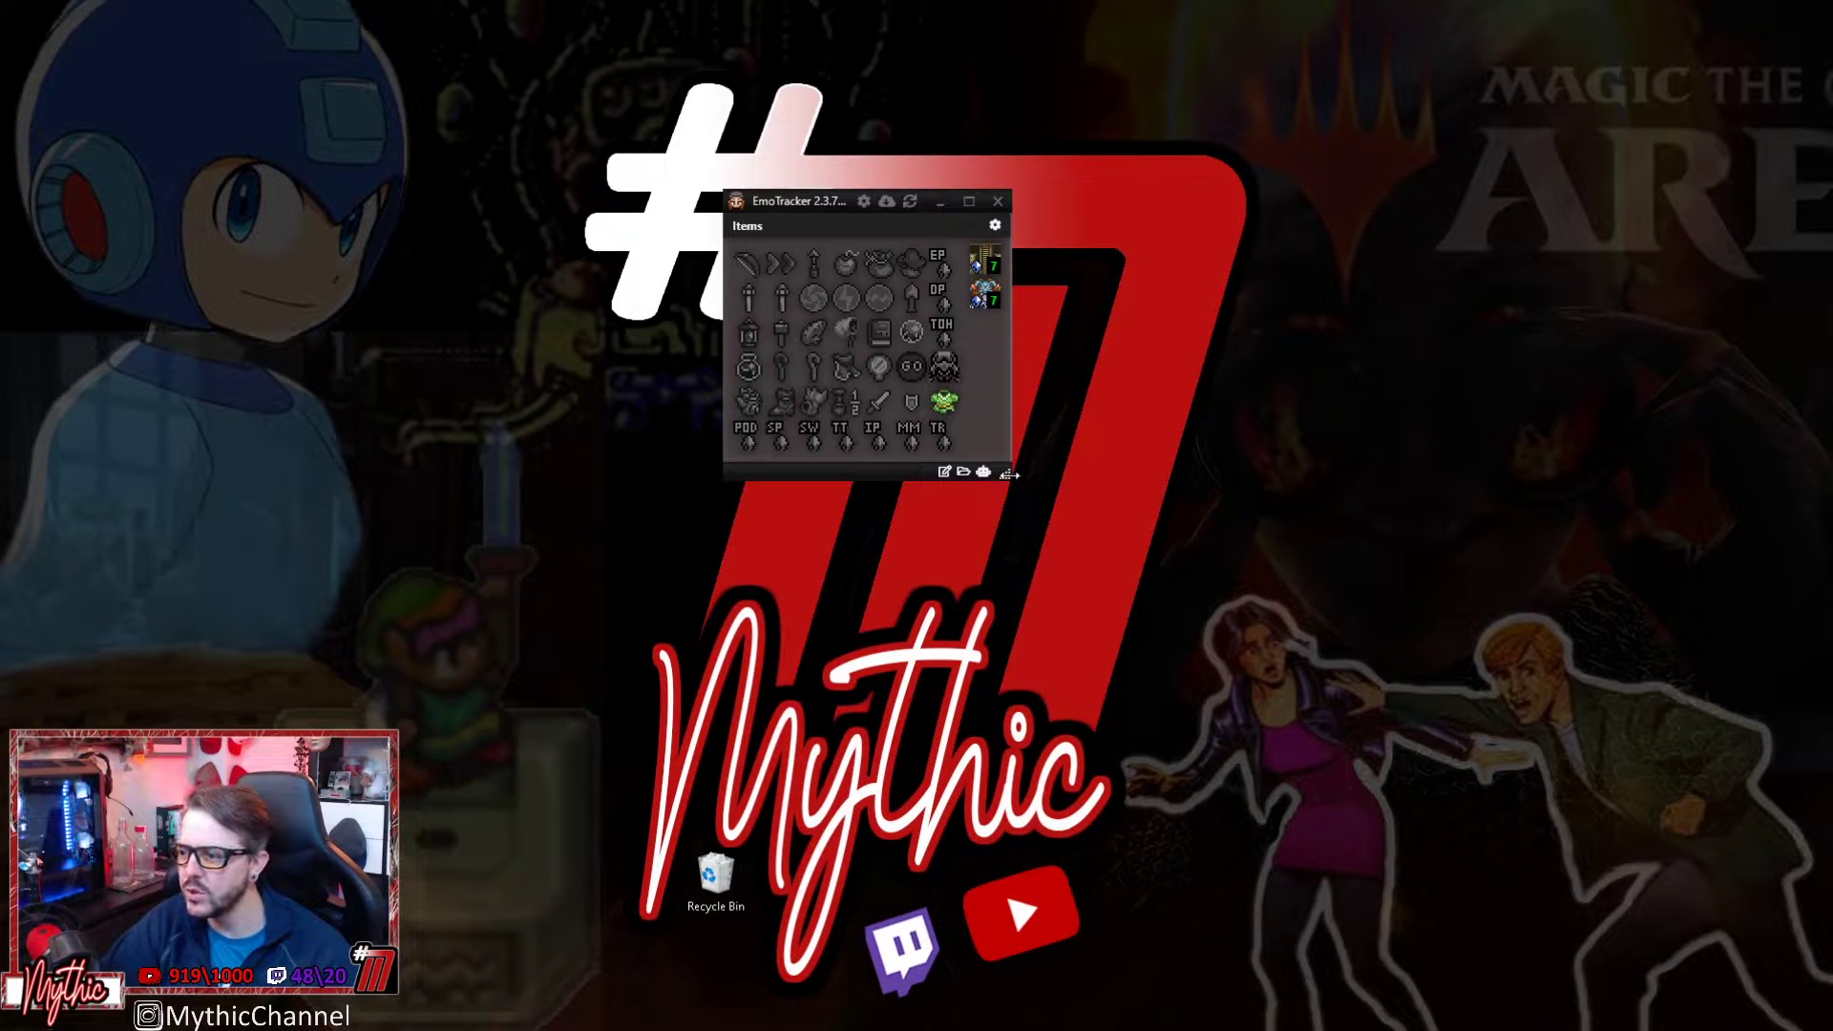
# Enlarge and reposition the tracker window so both world maps, the items and the pinned locations are shown.
pyautogui.moveTo(1006, 478); pyautogui.dragTo(1819, 972)
pyautogui.moveTo(1205, 203); pyautogui.dragTo(823, 63)
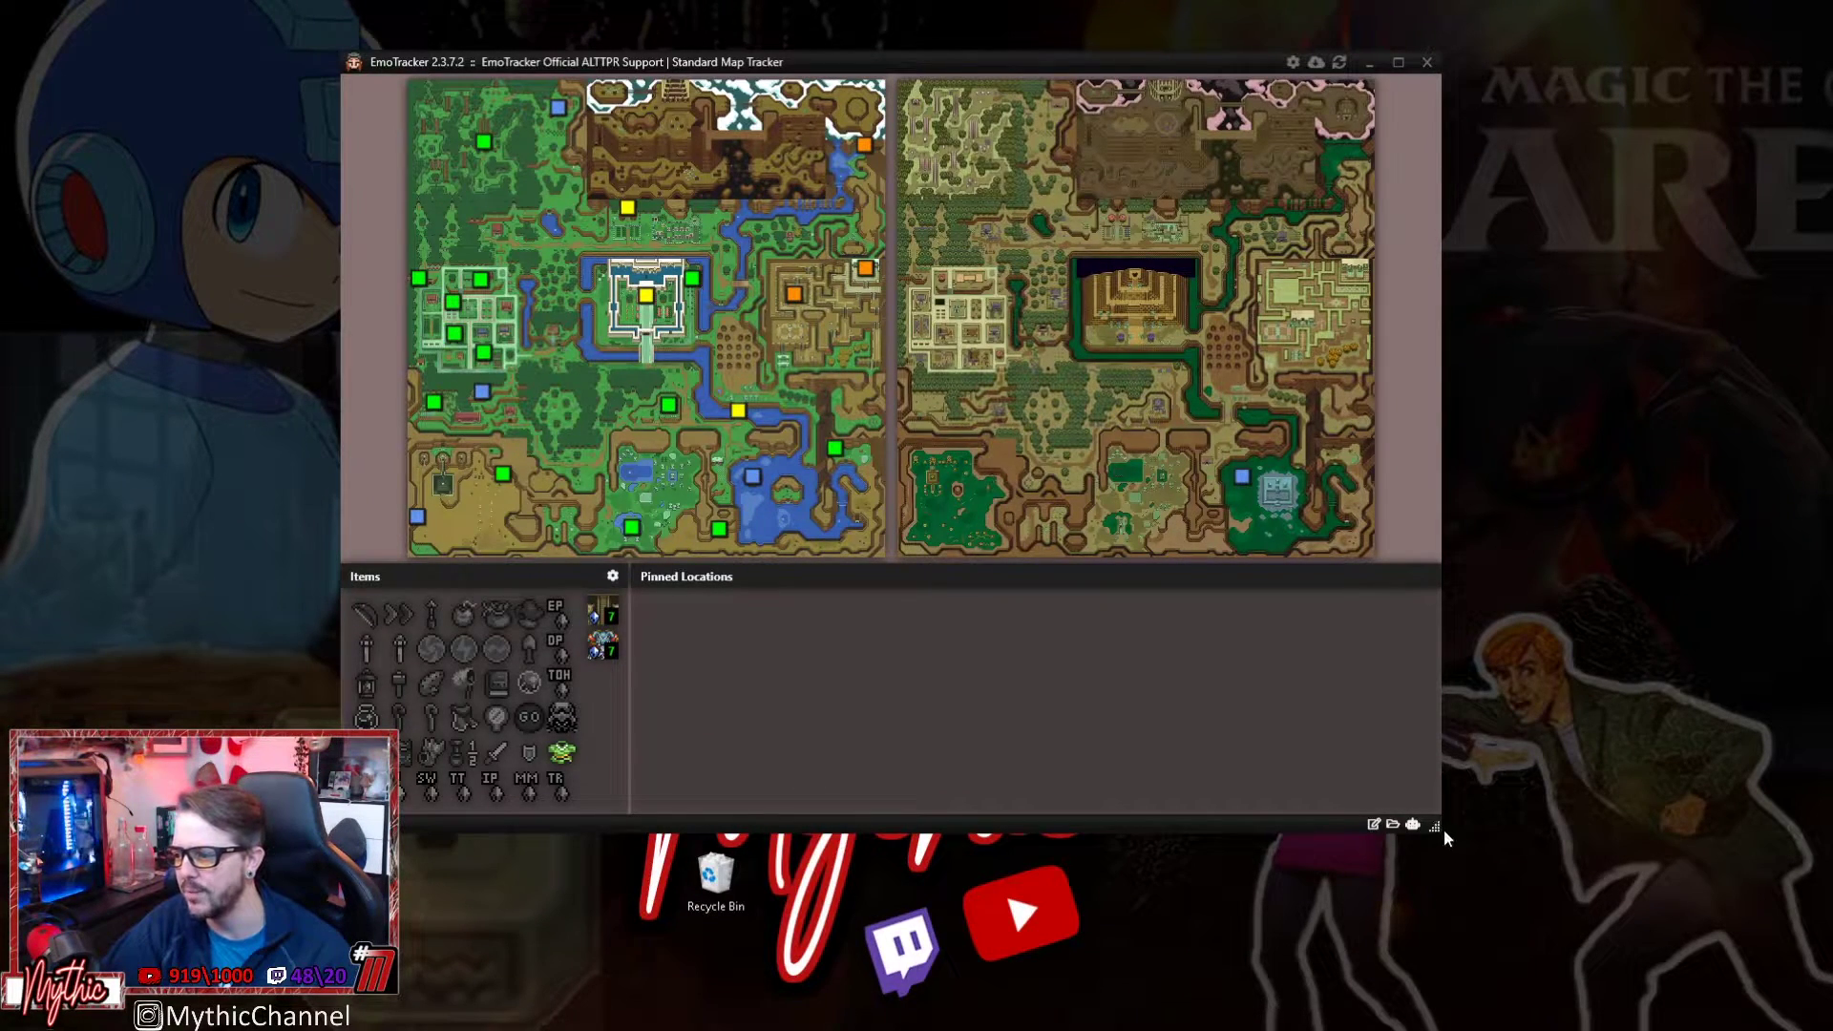
pyautogui.moveTo(1444, 829); pyautogui.dragTo(1625, 959)
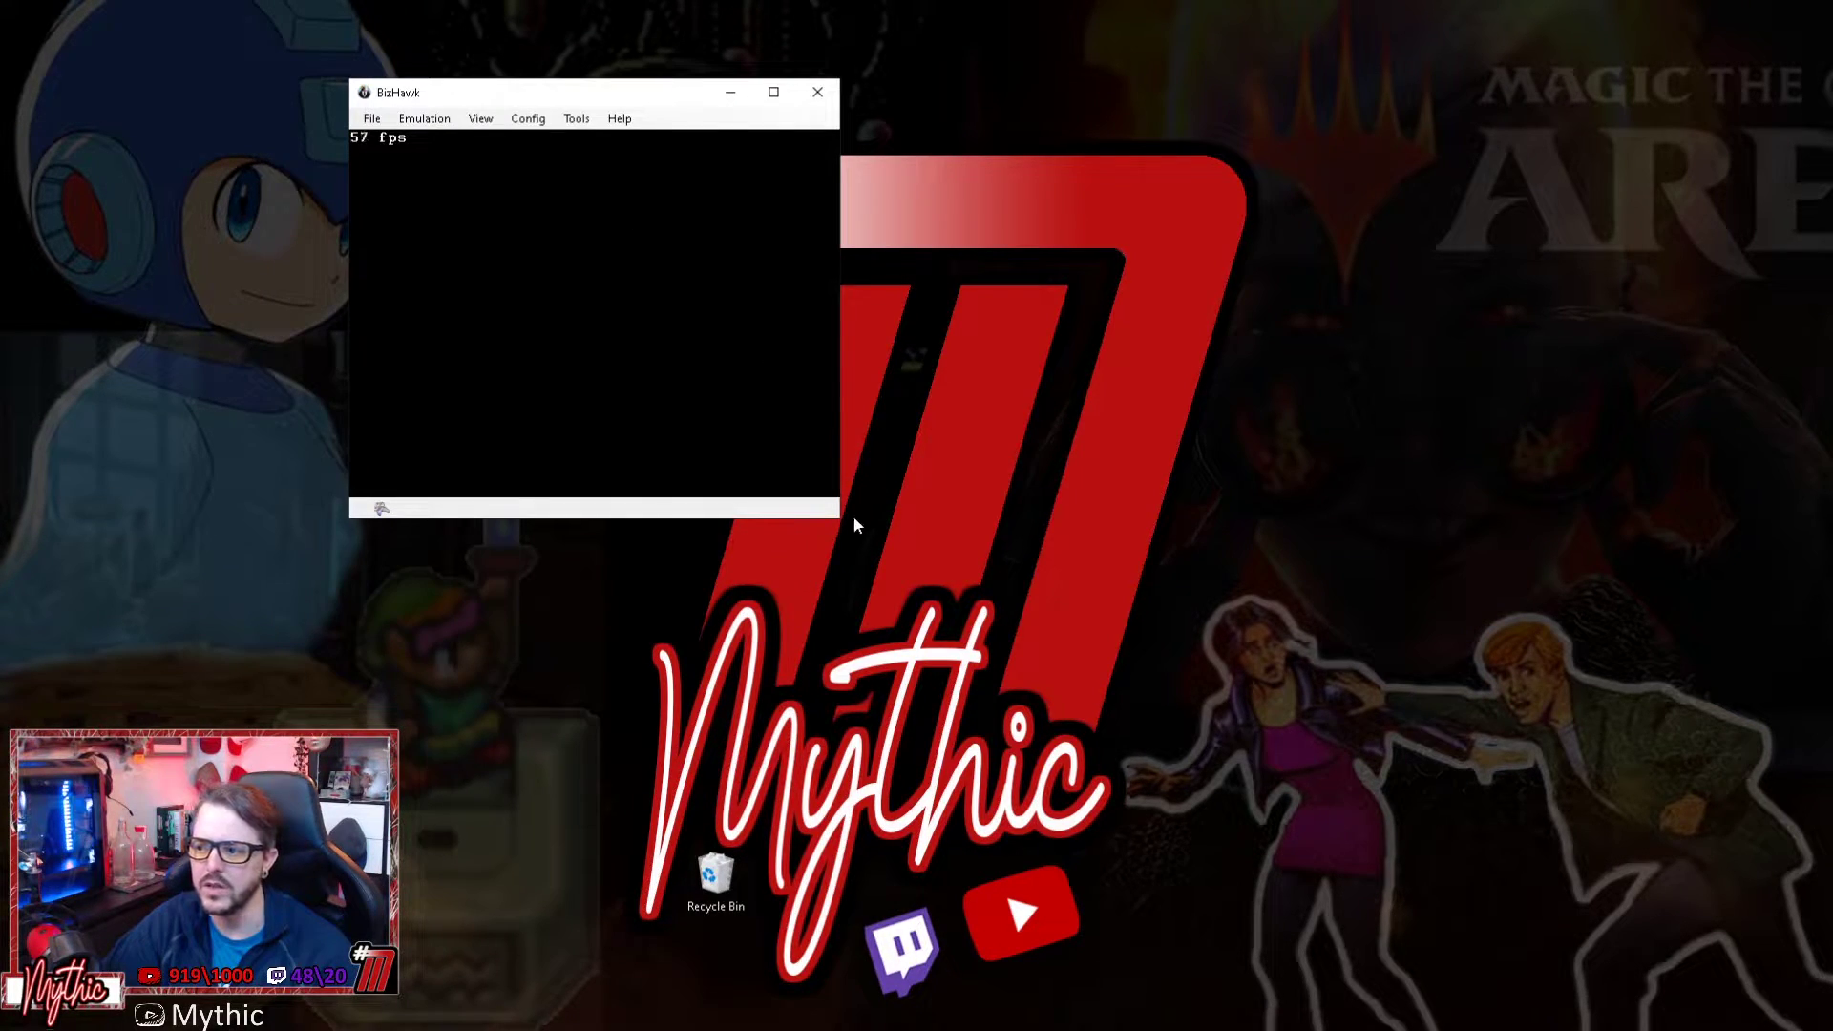
# Switch to BizHawk, resize its window and place it on the right half of the desktop.
pyautogui.moveTo(841, 524); pyautogui.dragTo(1558, 912)
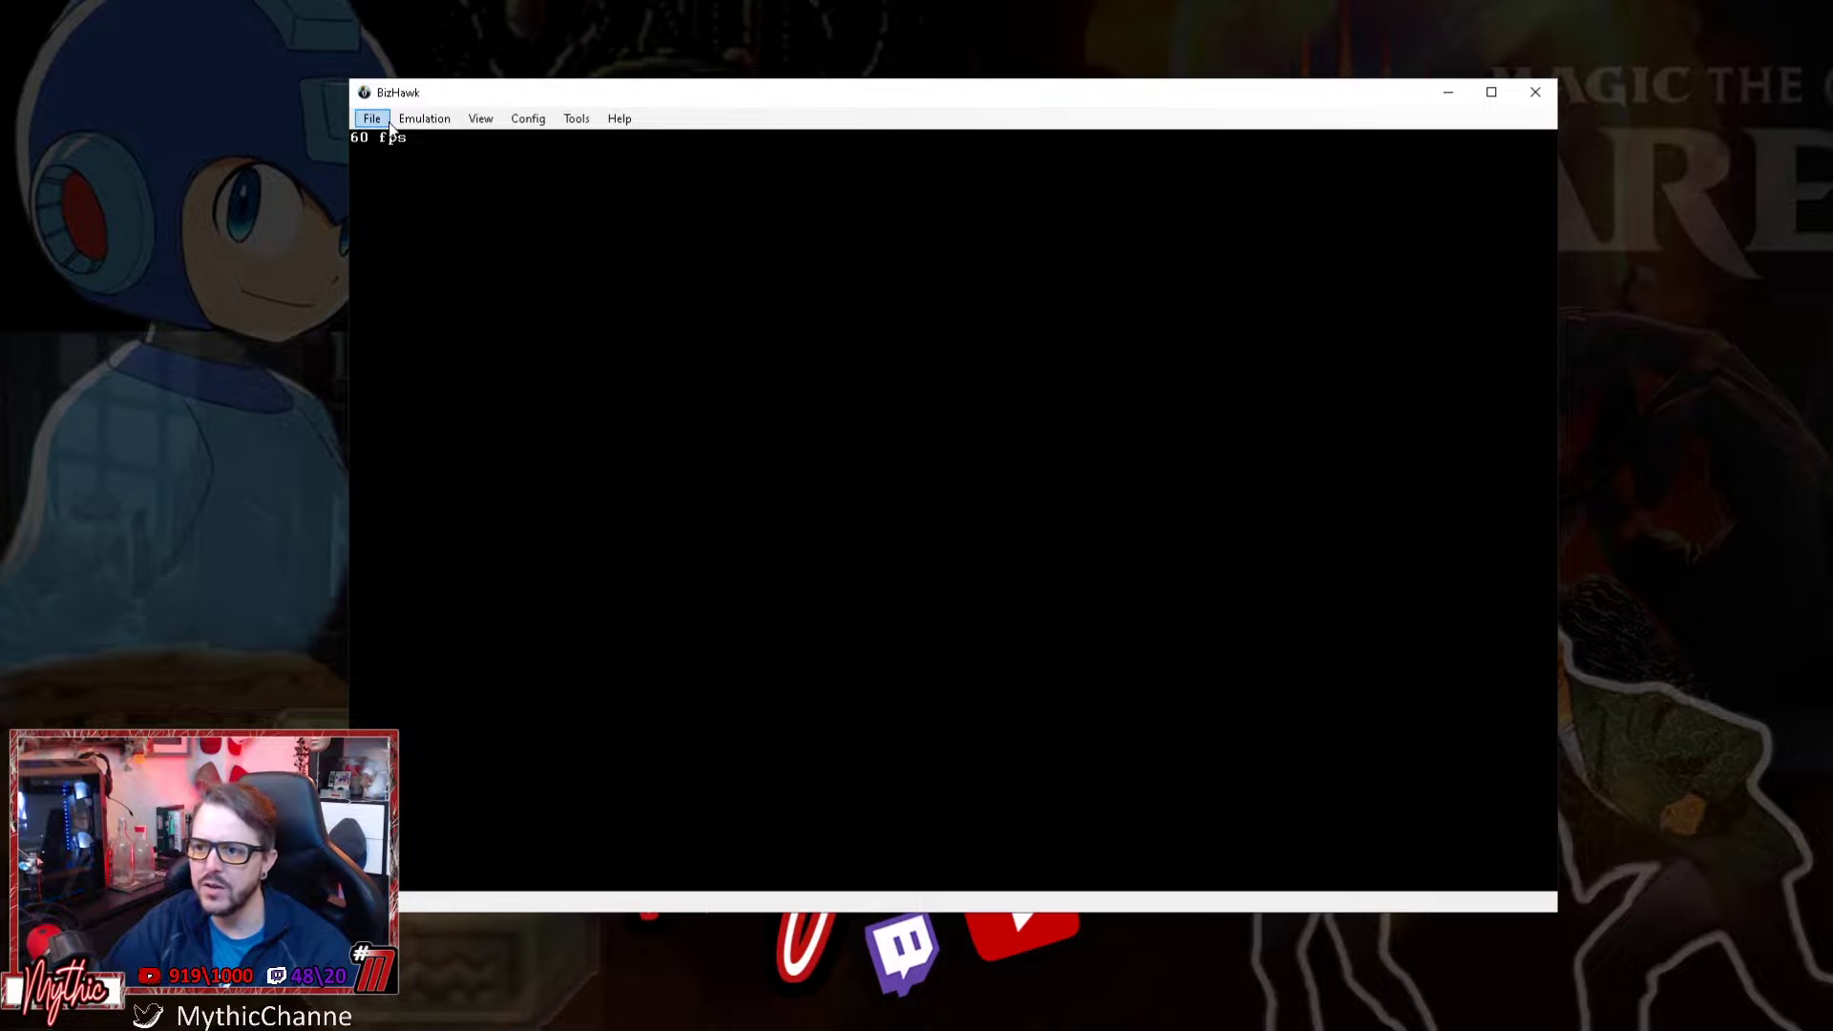
pyautogui.moveTo(547, 95); pyautogui.dragTo(720, 88)
pyautogui.moveTo(523, 235); pyautogui.dragTo(1051, 315)
pyautogui.moveTo(1321, 72); pyautogui.dragTo(1384, 183)
# Open the ROM Seed #3.sfc from the YouTube Channel > Mystery Monday Seed > SEEDS folder in BizHawk.
pyautogui.click(1111, 199)
pyautogui.click(1121, 215)
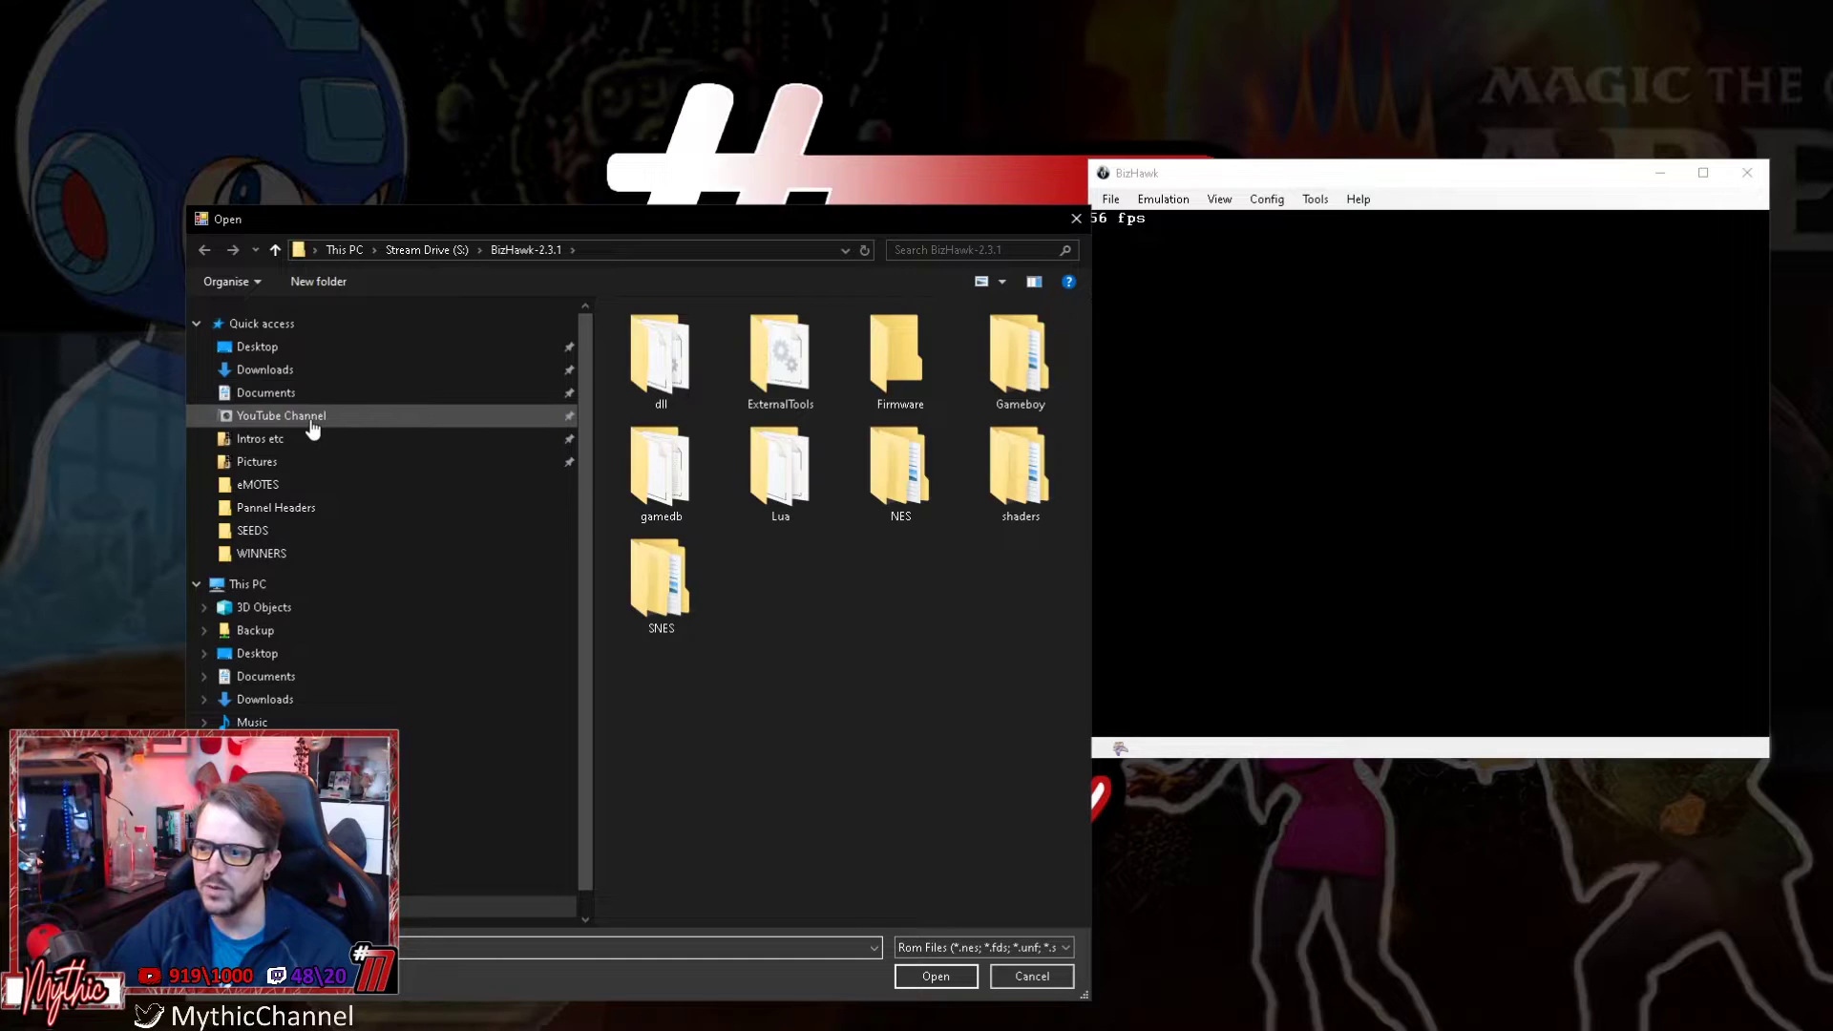
pyautogui.click(313, 420)
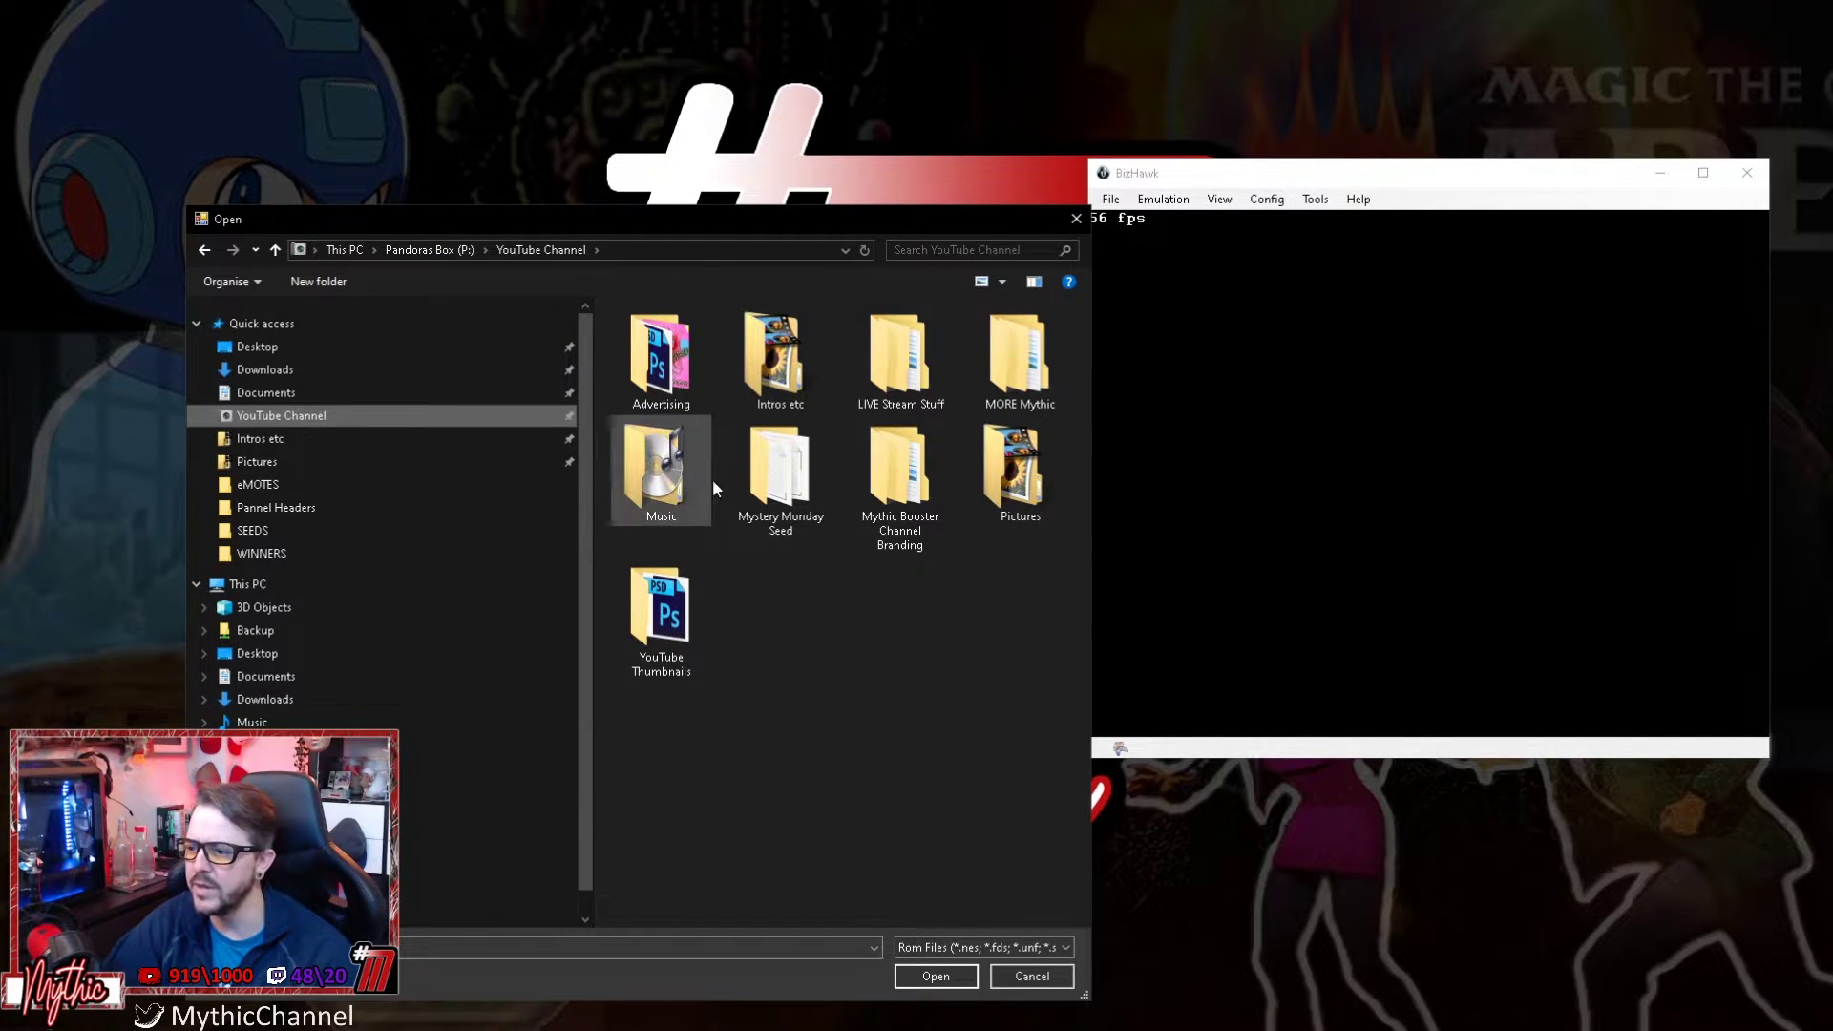
pyautogui.doubleClick(759, 487)
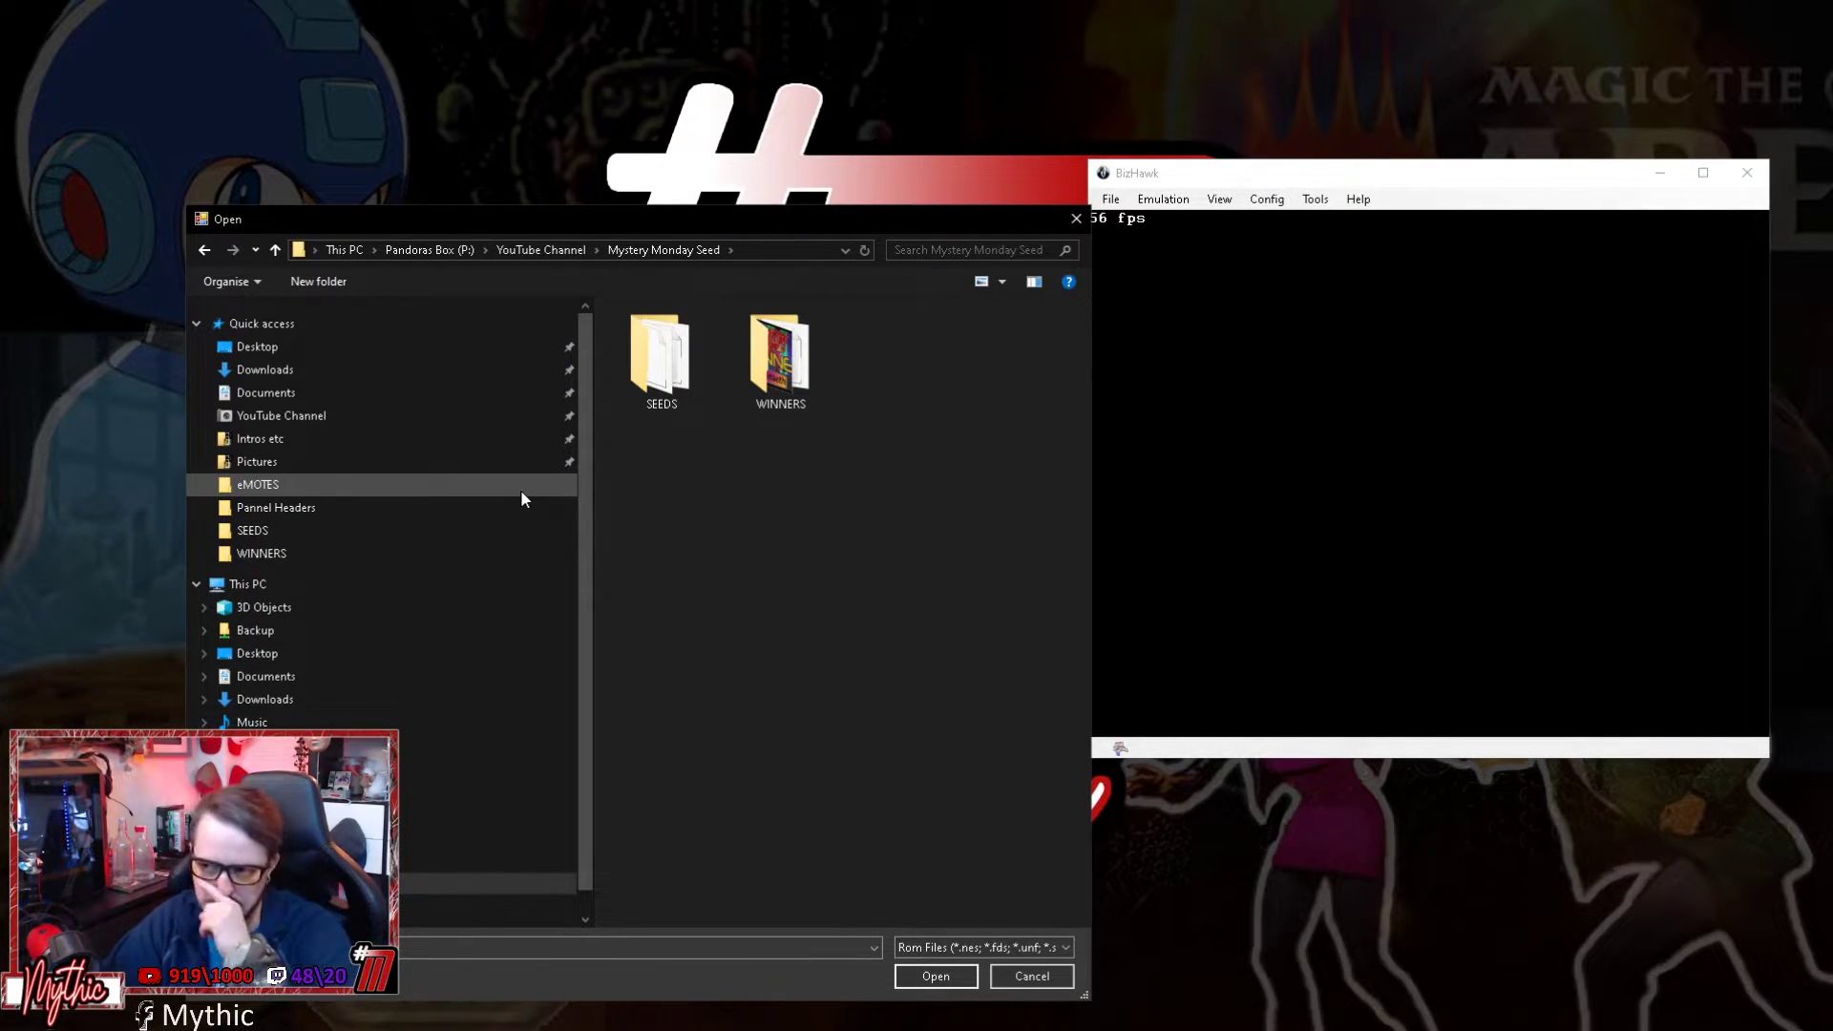
pyautogui.doubleClick(661, 358)
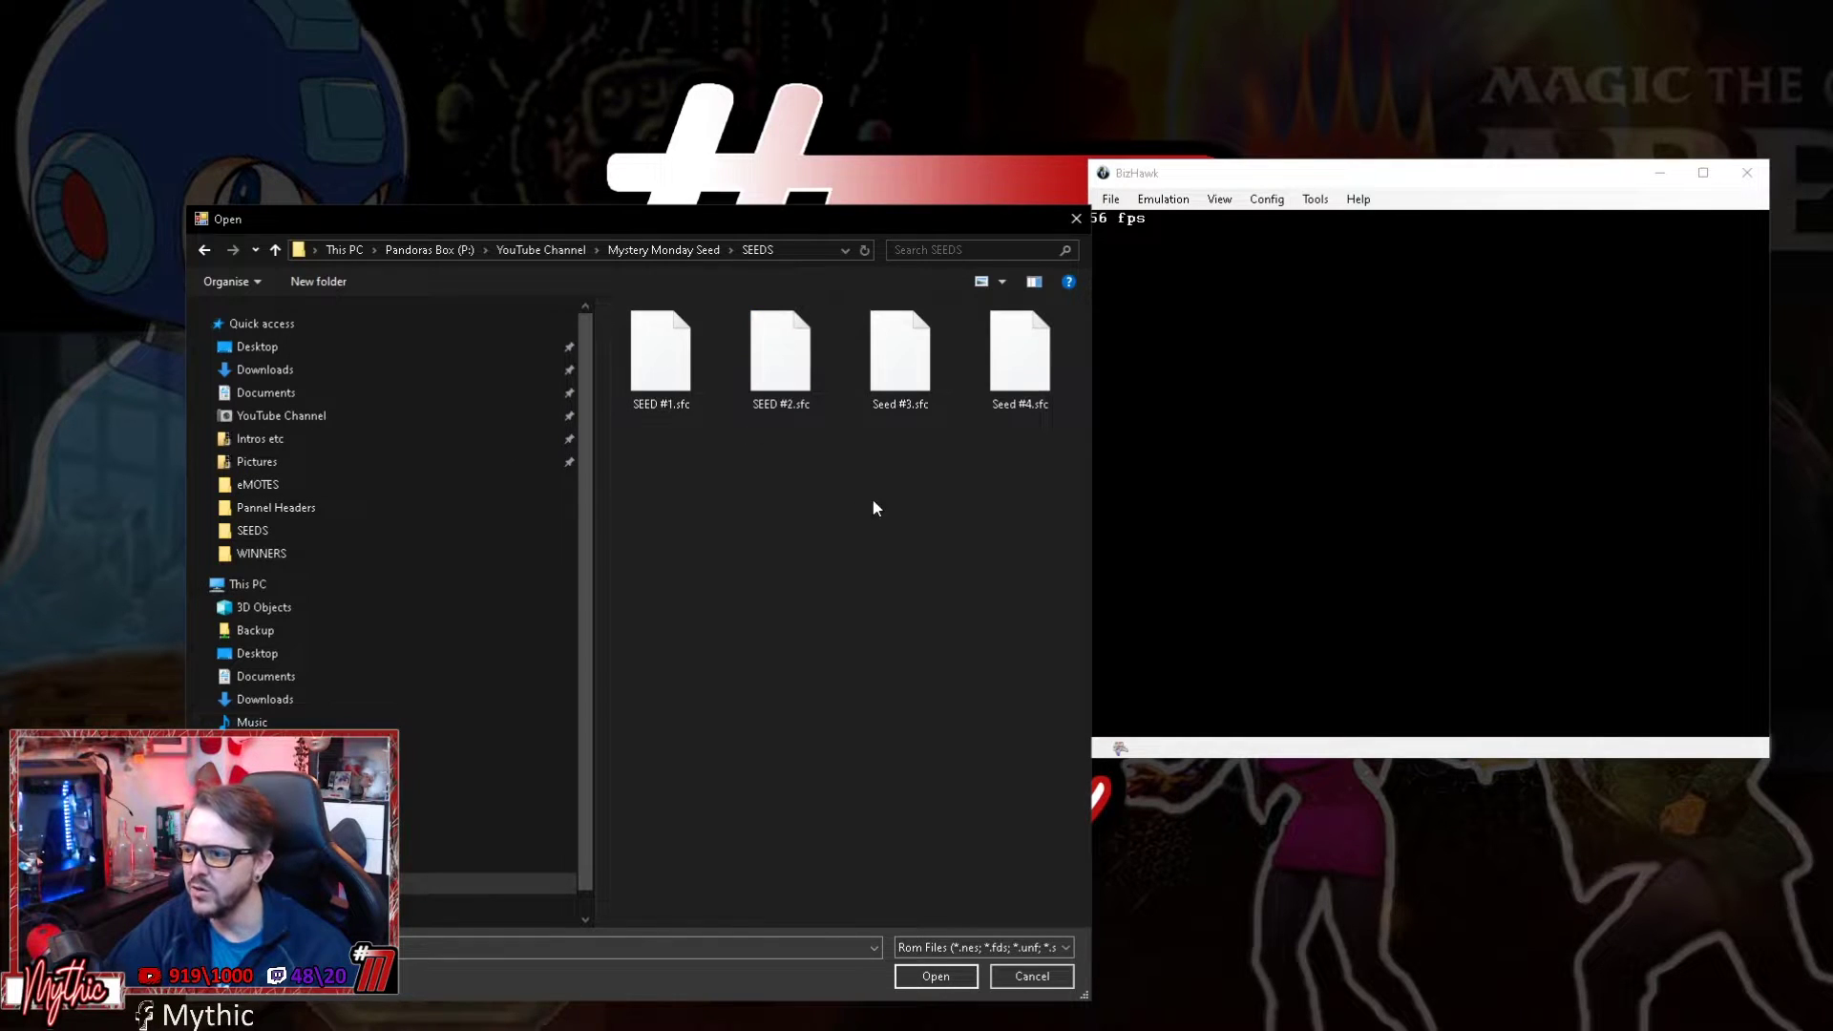
pyautogui.doubleClick(930, 356)
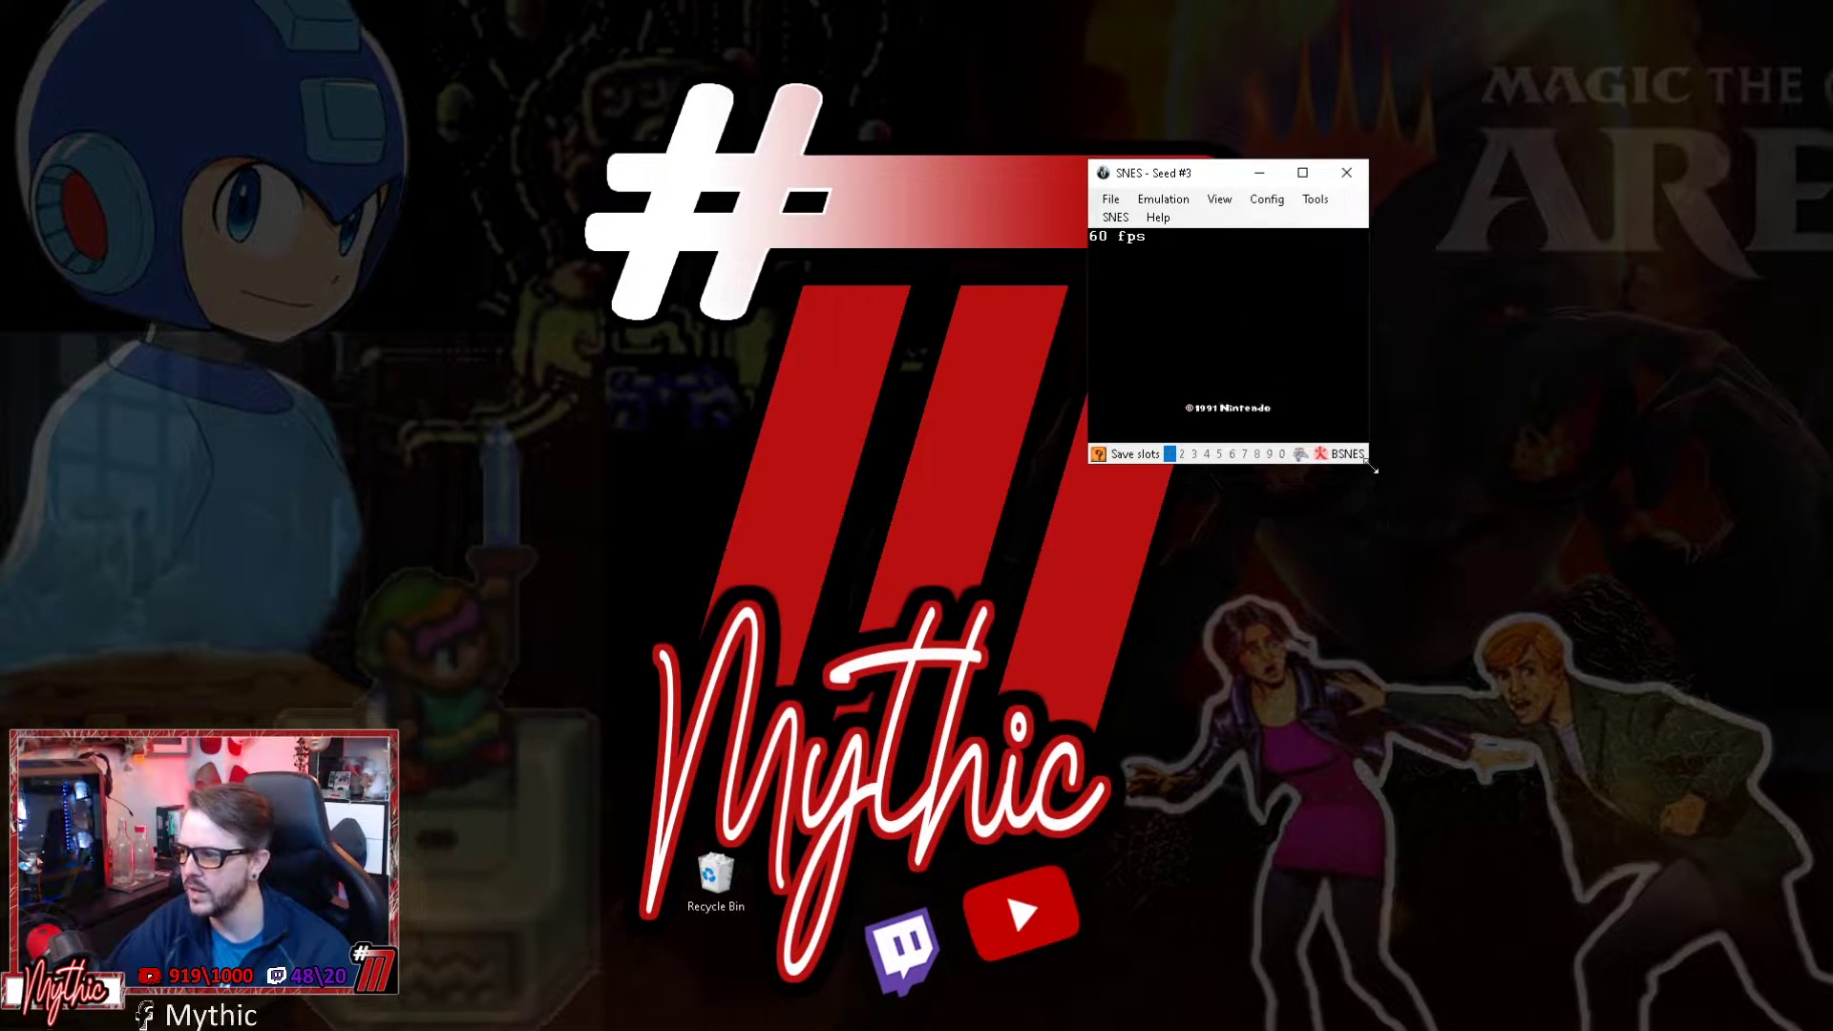
# Enlarge the emulator window, then shrink the EmoTracker window and place it beside the game.
pyautogui.moveTo(1372, 468); pyautogui.dragTo(1682, 778)
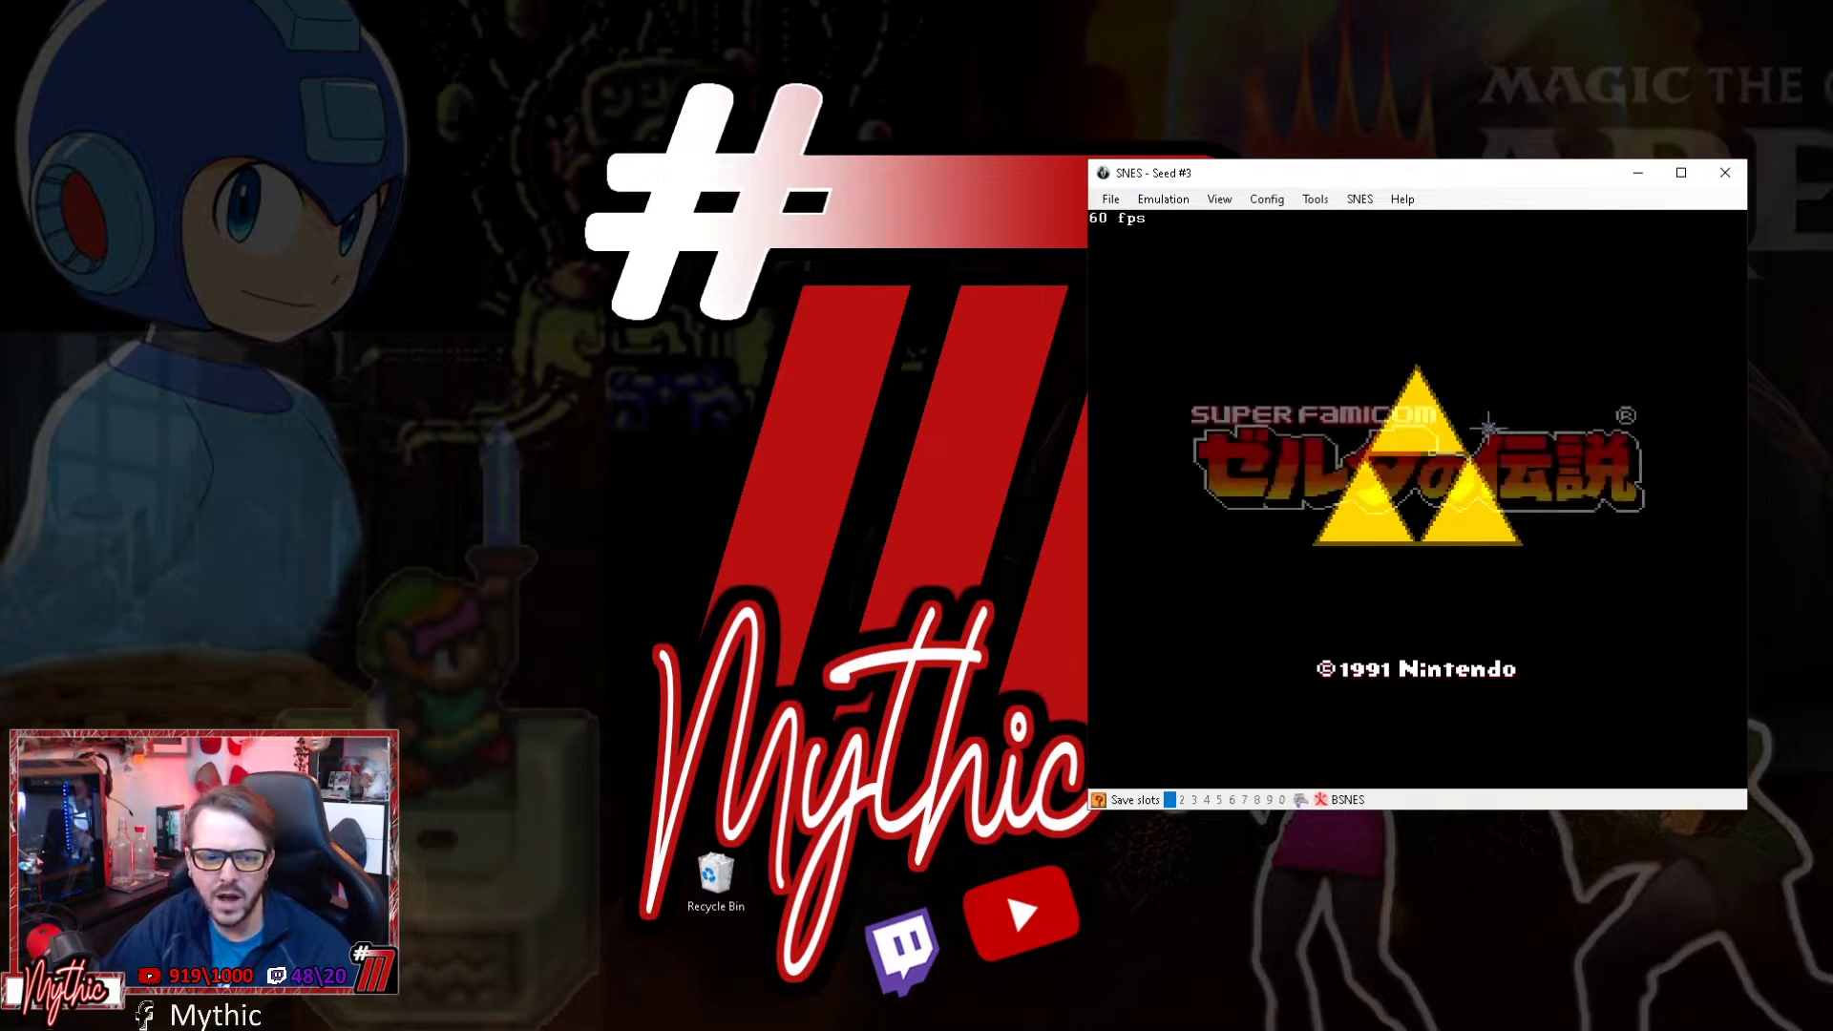
pyautogui.hotkey('alt', 'Tab')
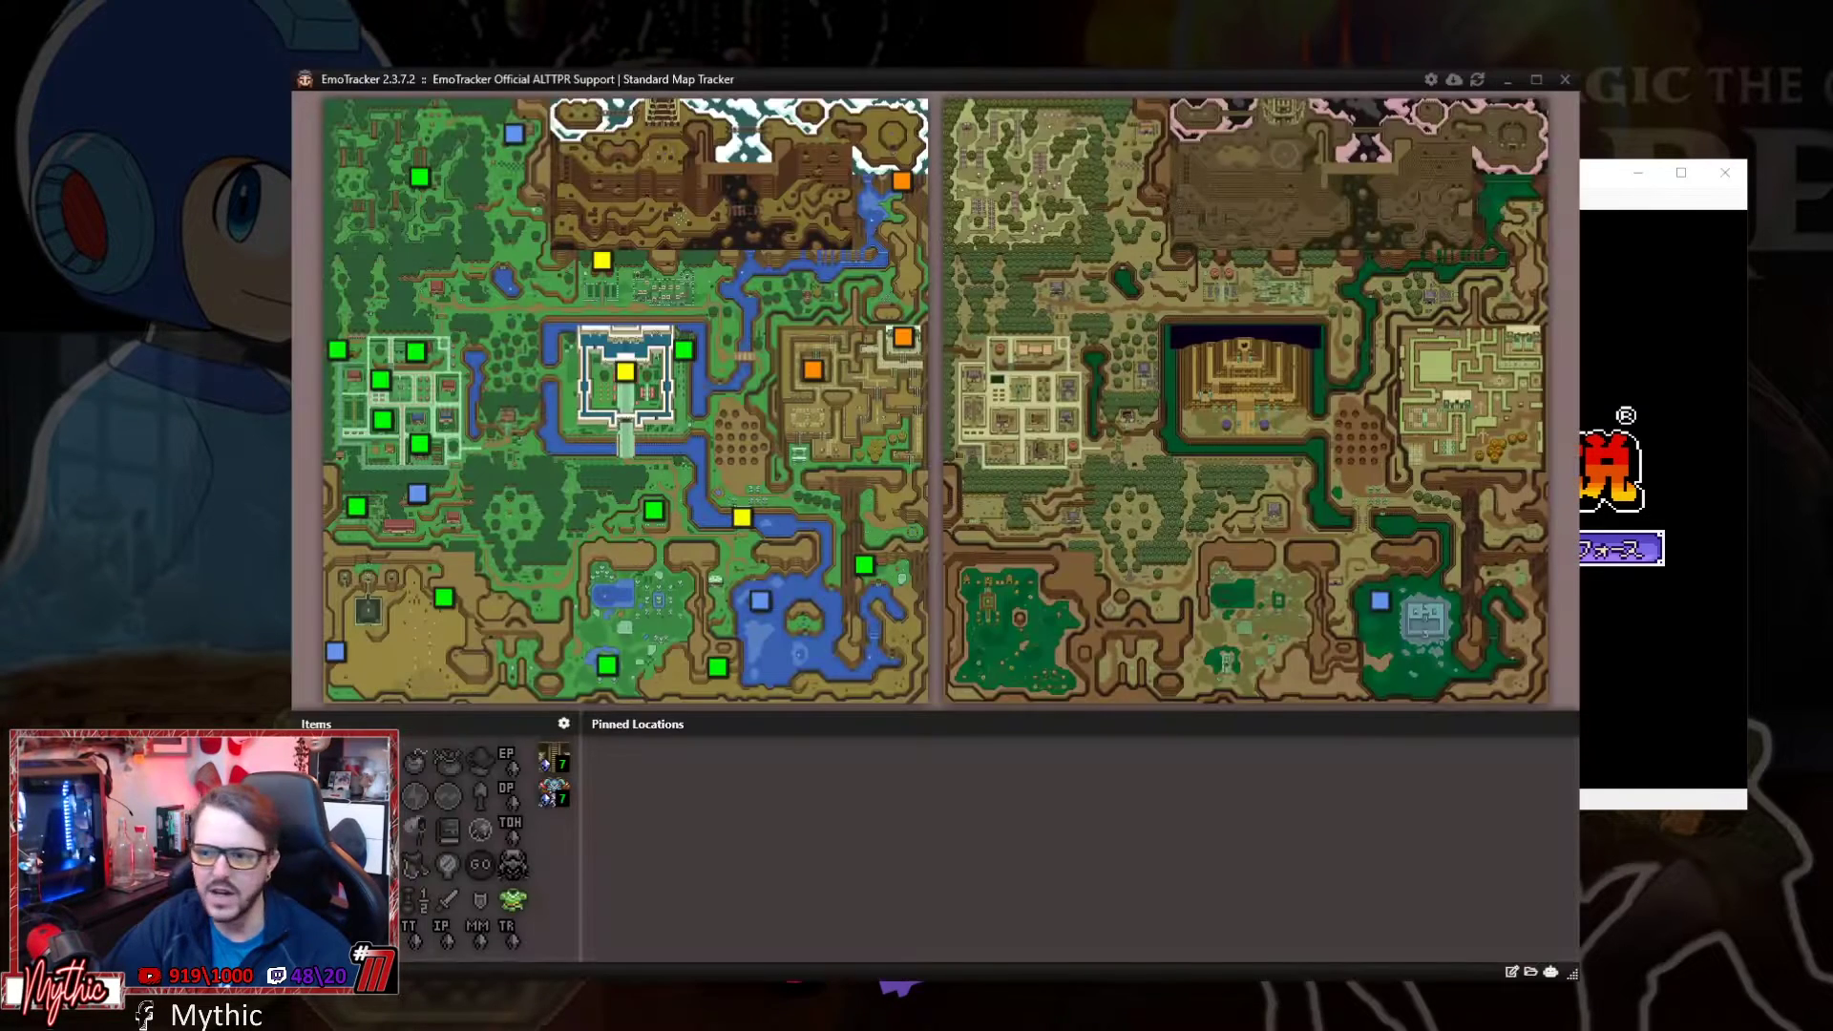
pyautogui.moveTo(1573, 974); pyautogui.dragTo(1089, 750)
pyautogui.moveTo(704, 85); pyautogui.dragTo(513, 152)
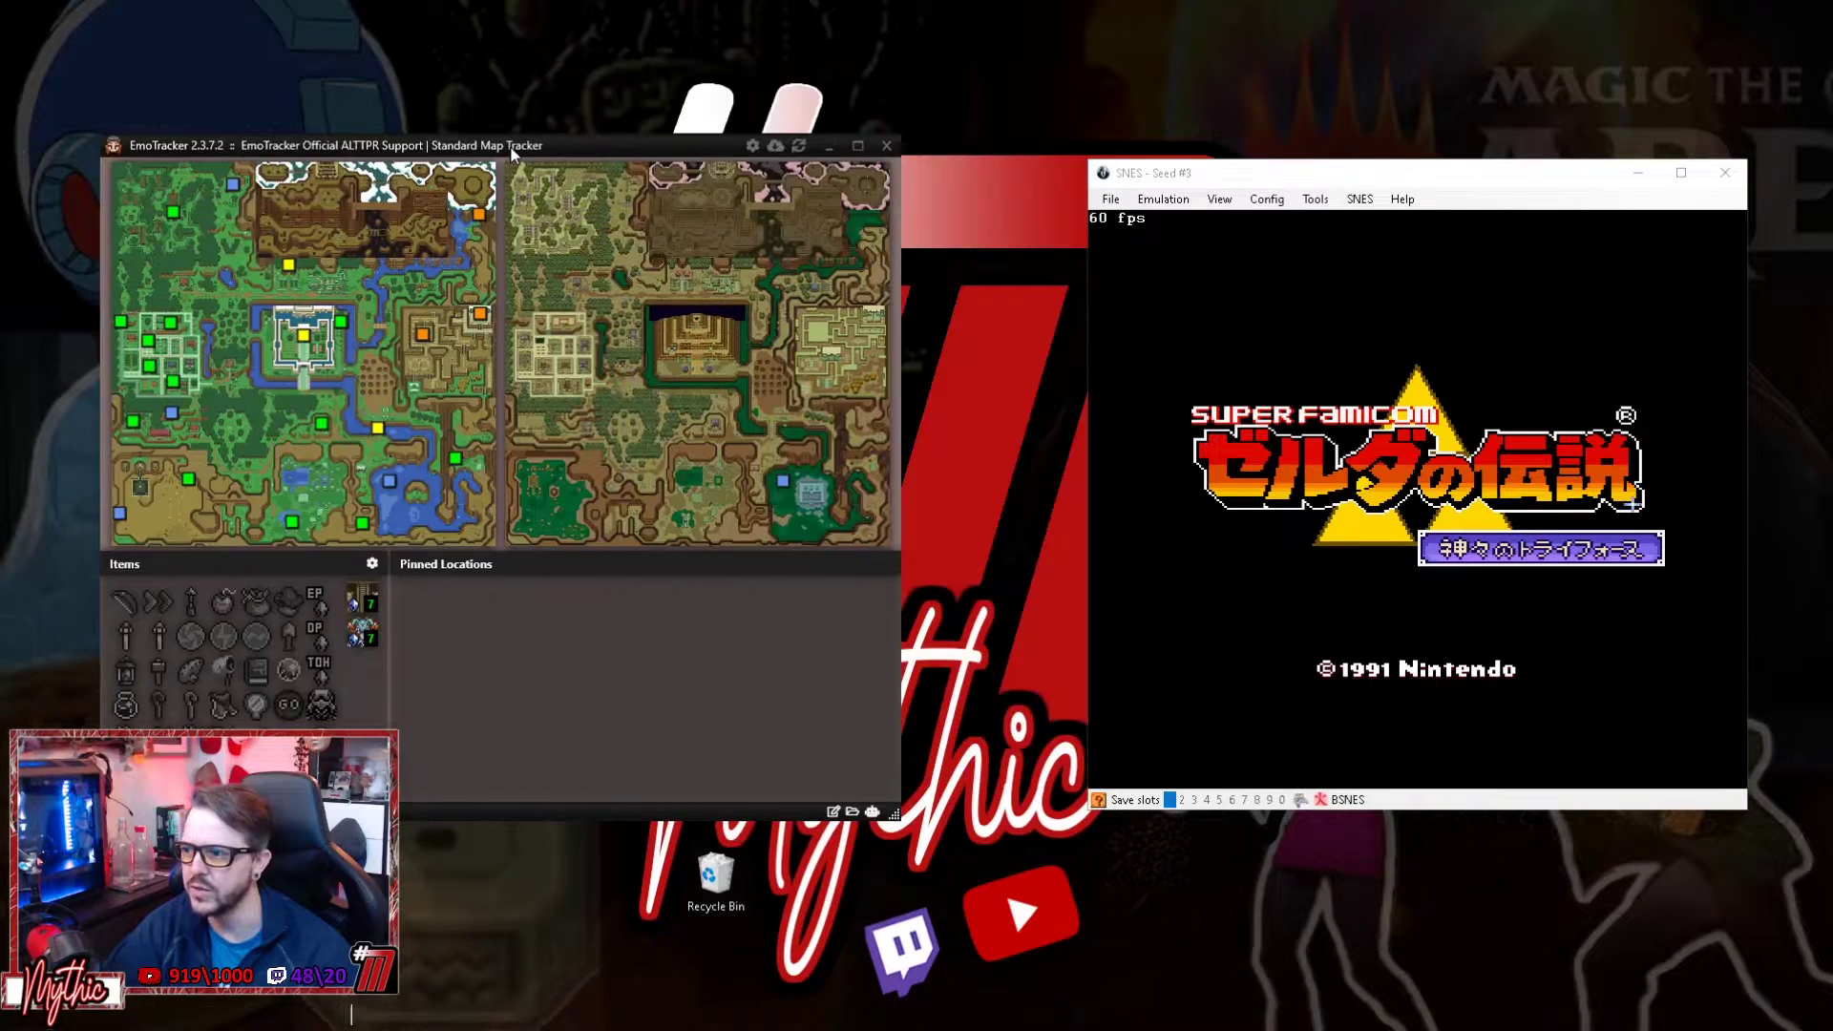
# Set EmoTracker's auto-tracking to the SNES Lua connection.
pyautogui.click(873, 814)
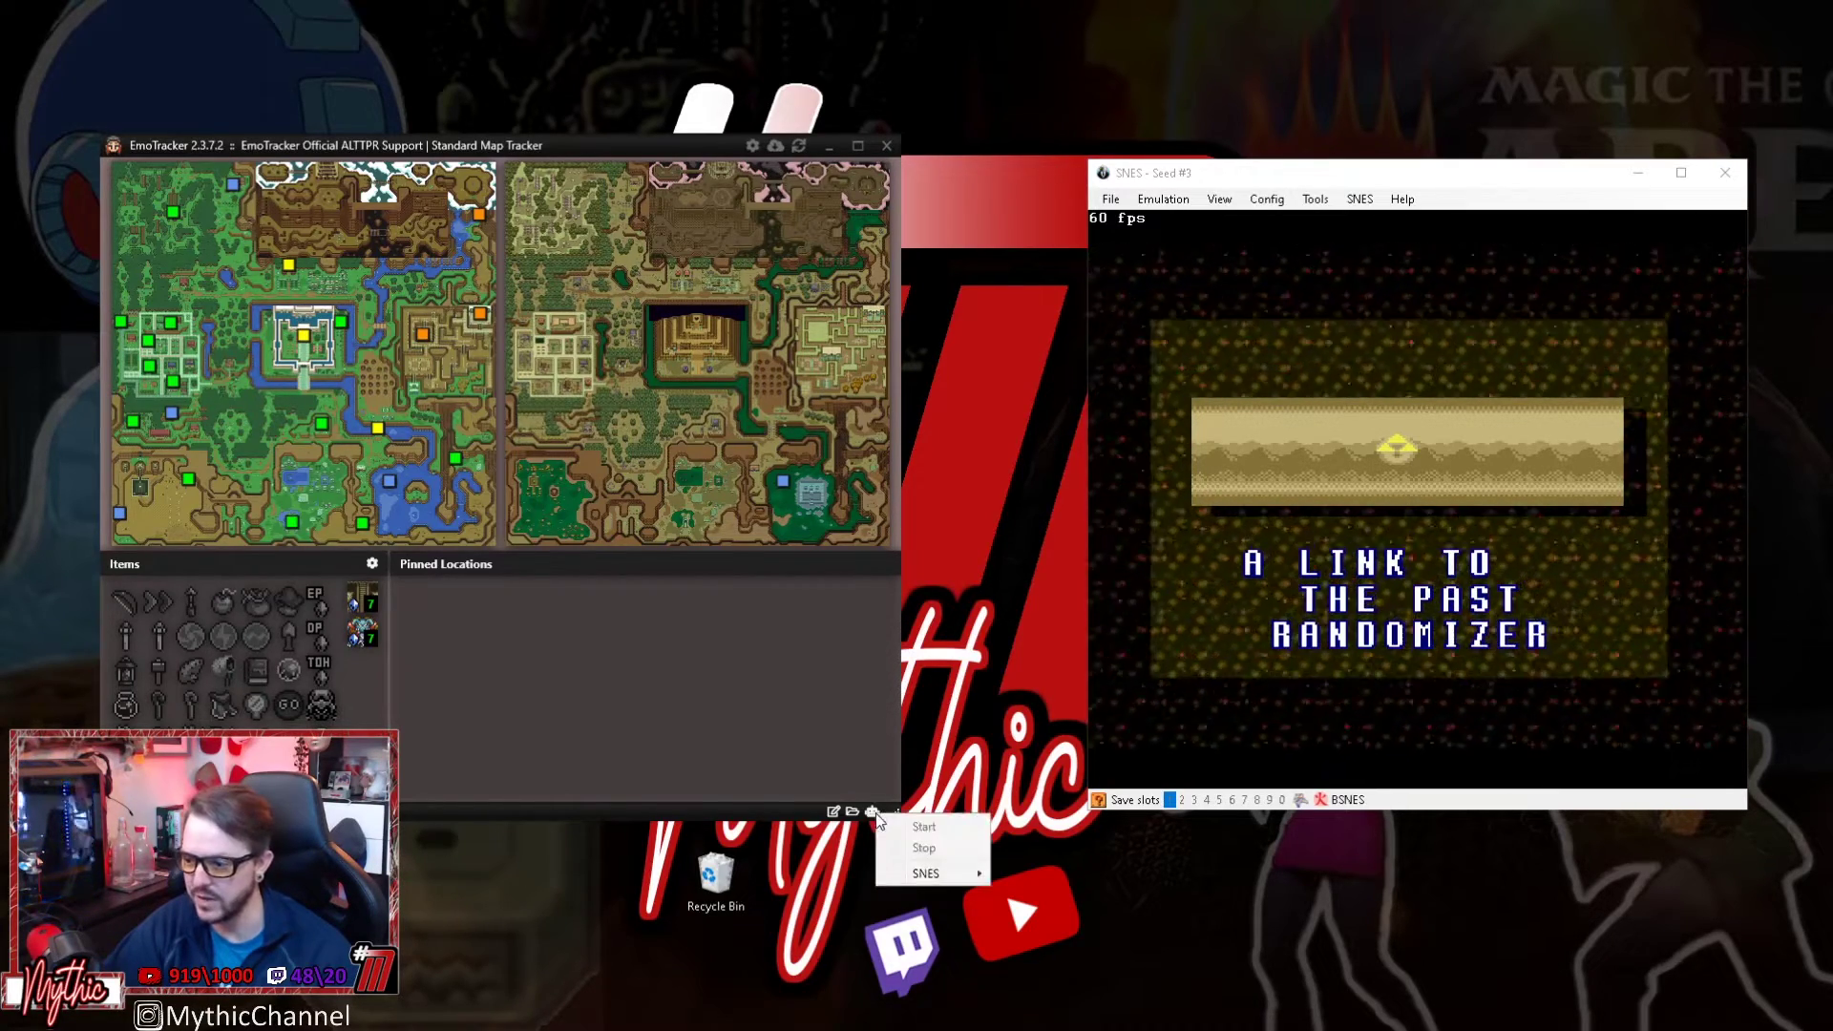
pyautogui.moveTo(931, 880)
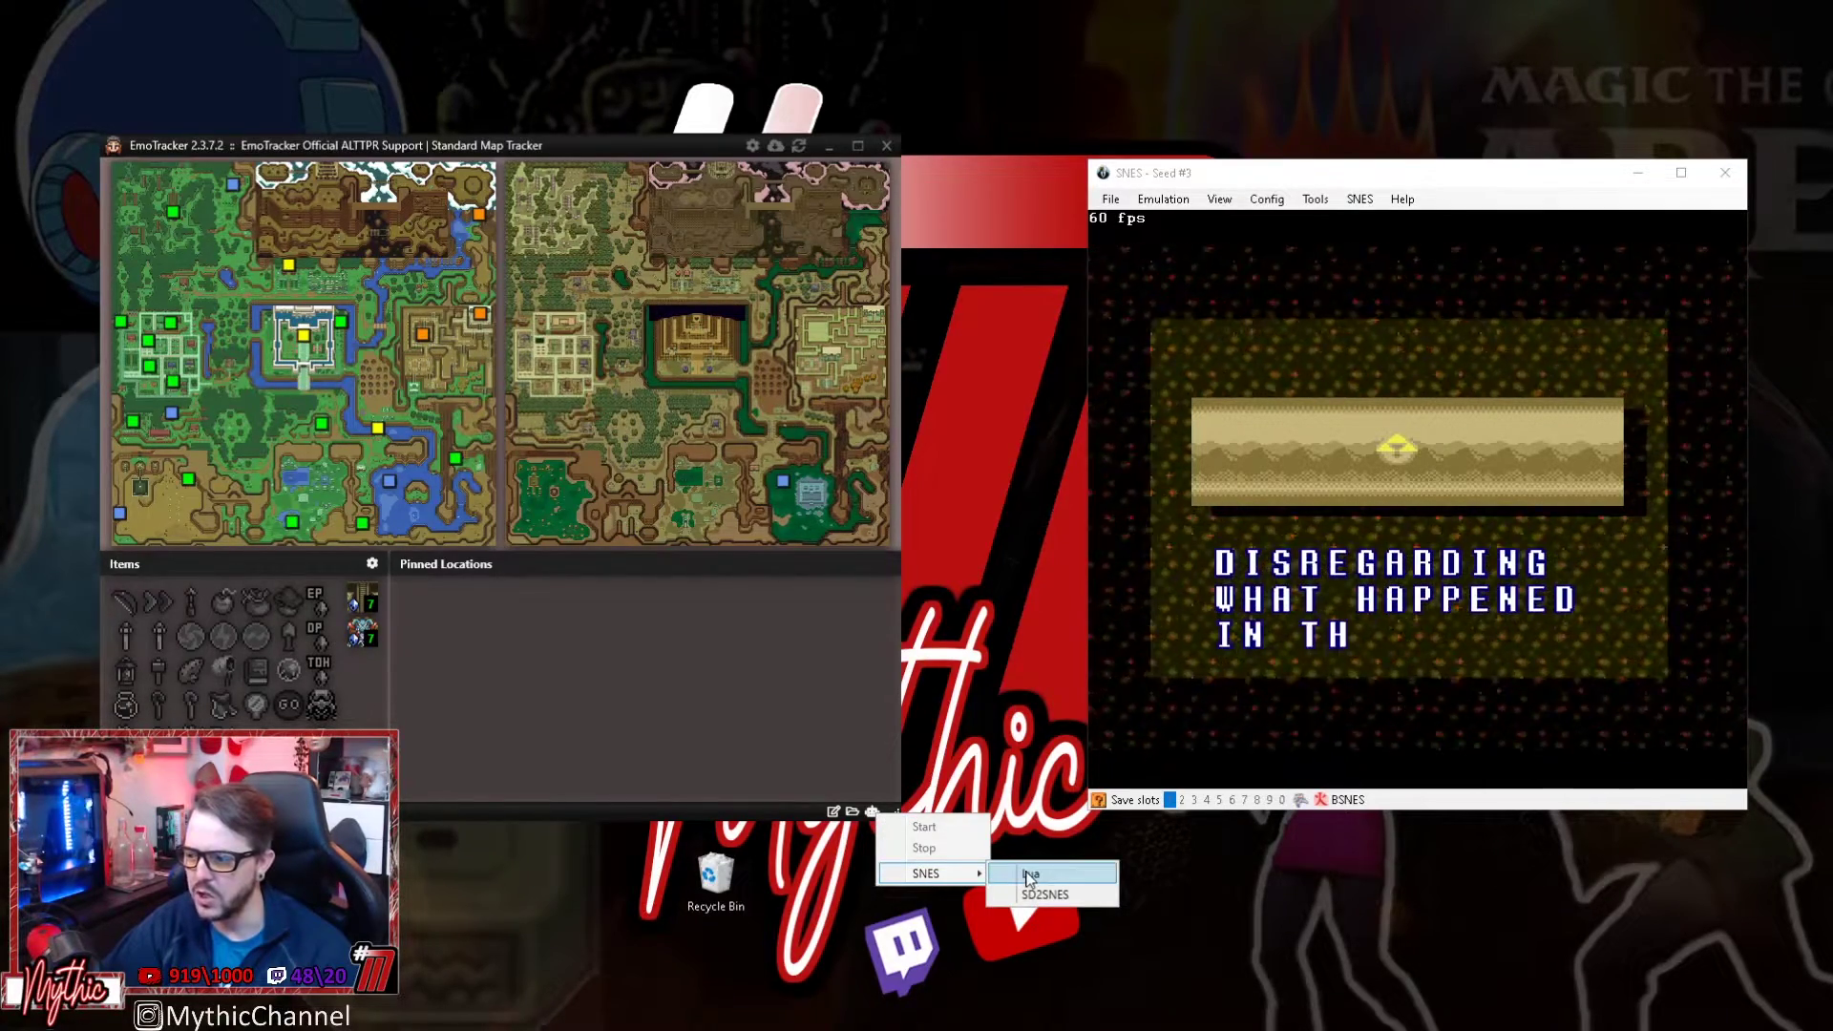
pyautogui.click(1054, 875)
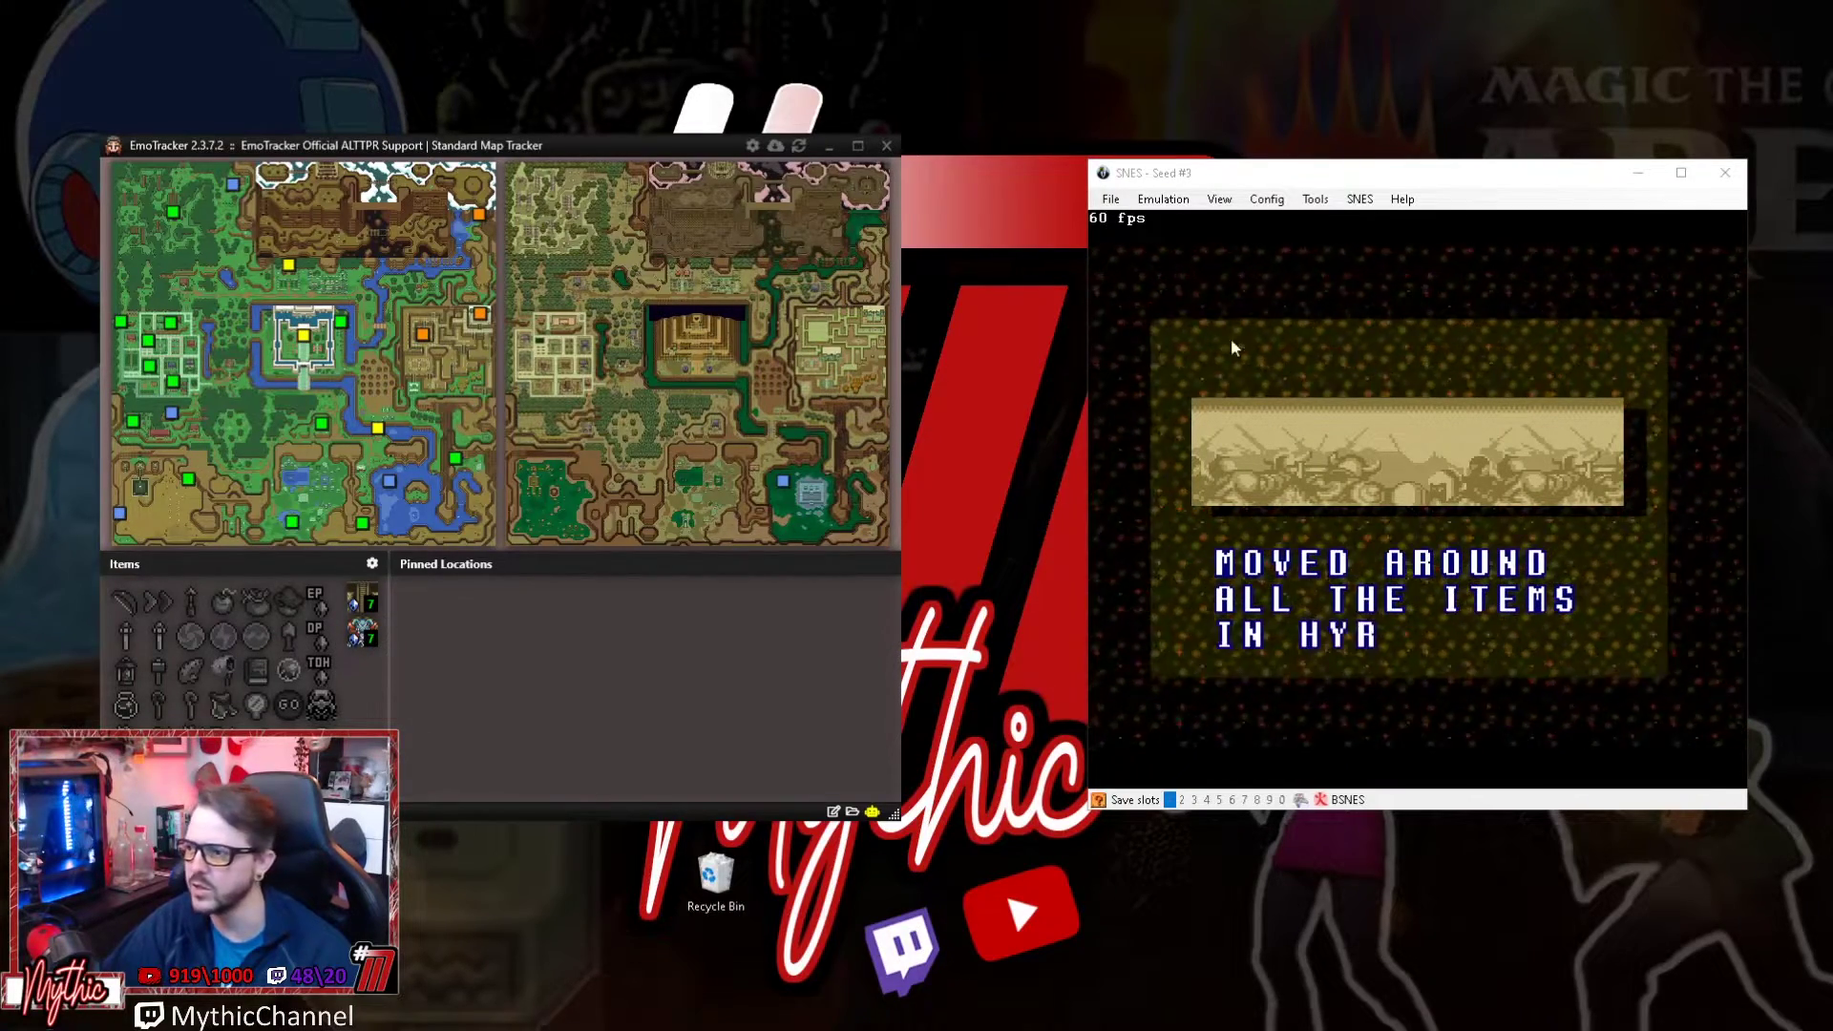
# Load connector.lua from Stream Drive (S:) > EmoTracker > Connectors > bizhawk in BizHawk's Lua Console, then minimise the console.
pyautogui.click(1335, 198)
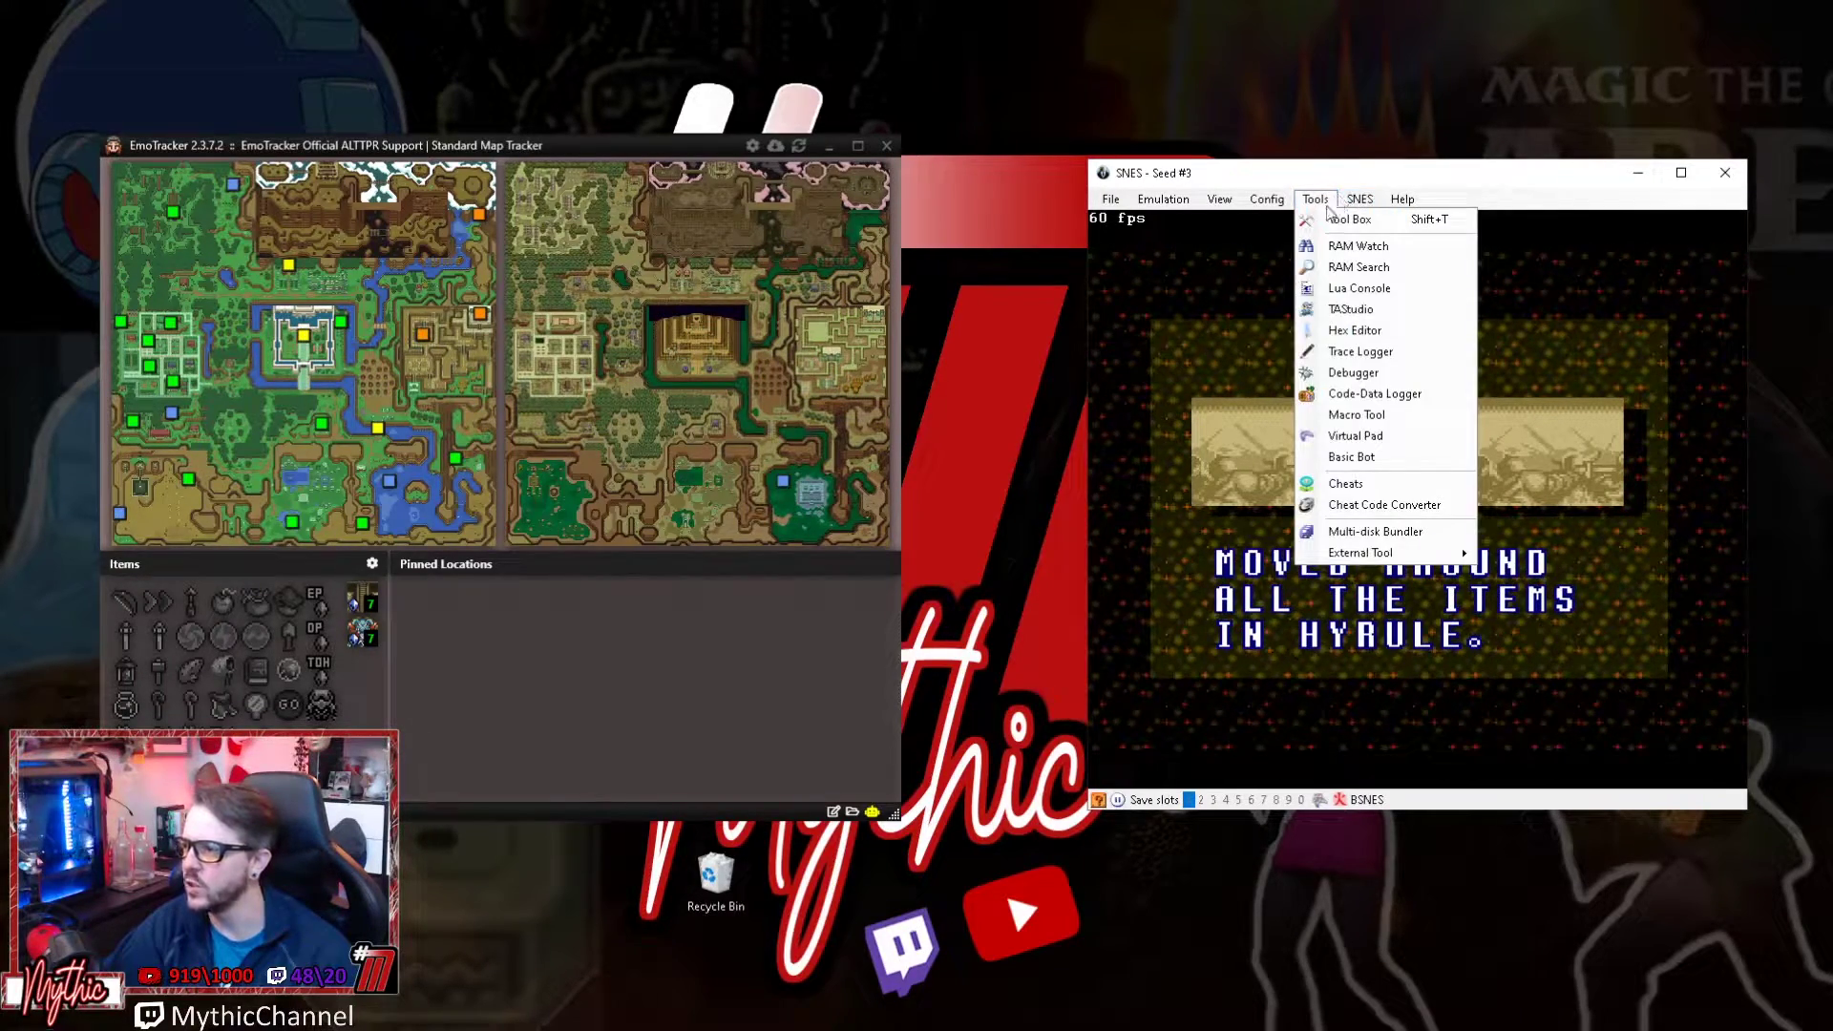
pyautogui.click(1366, 289)
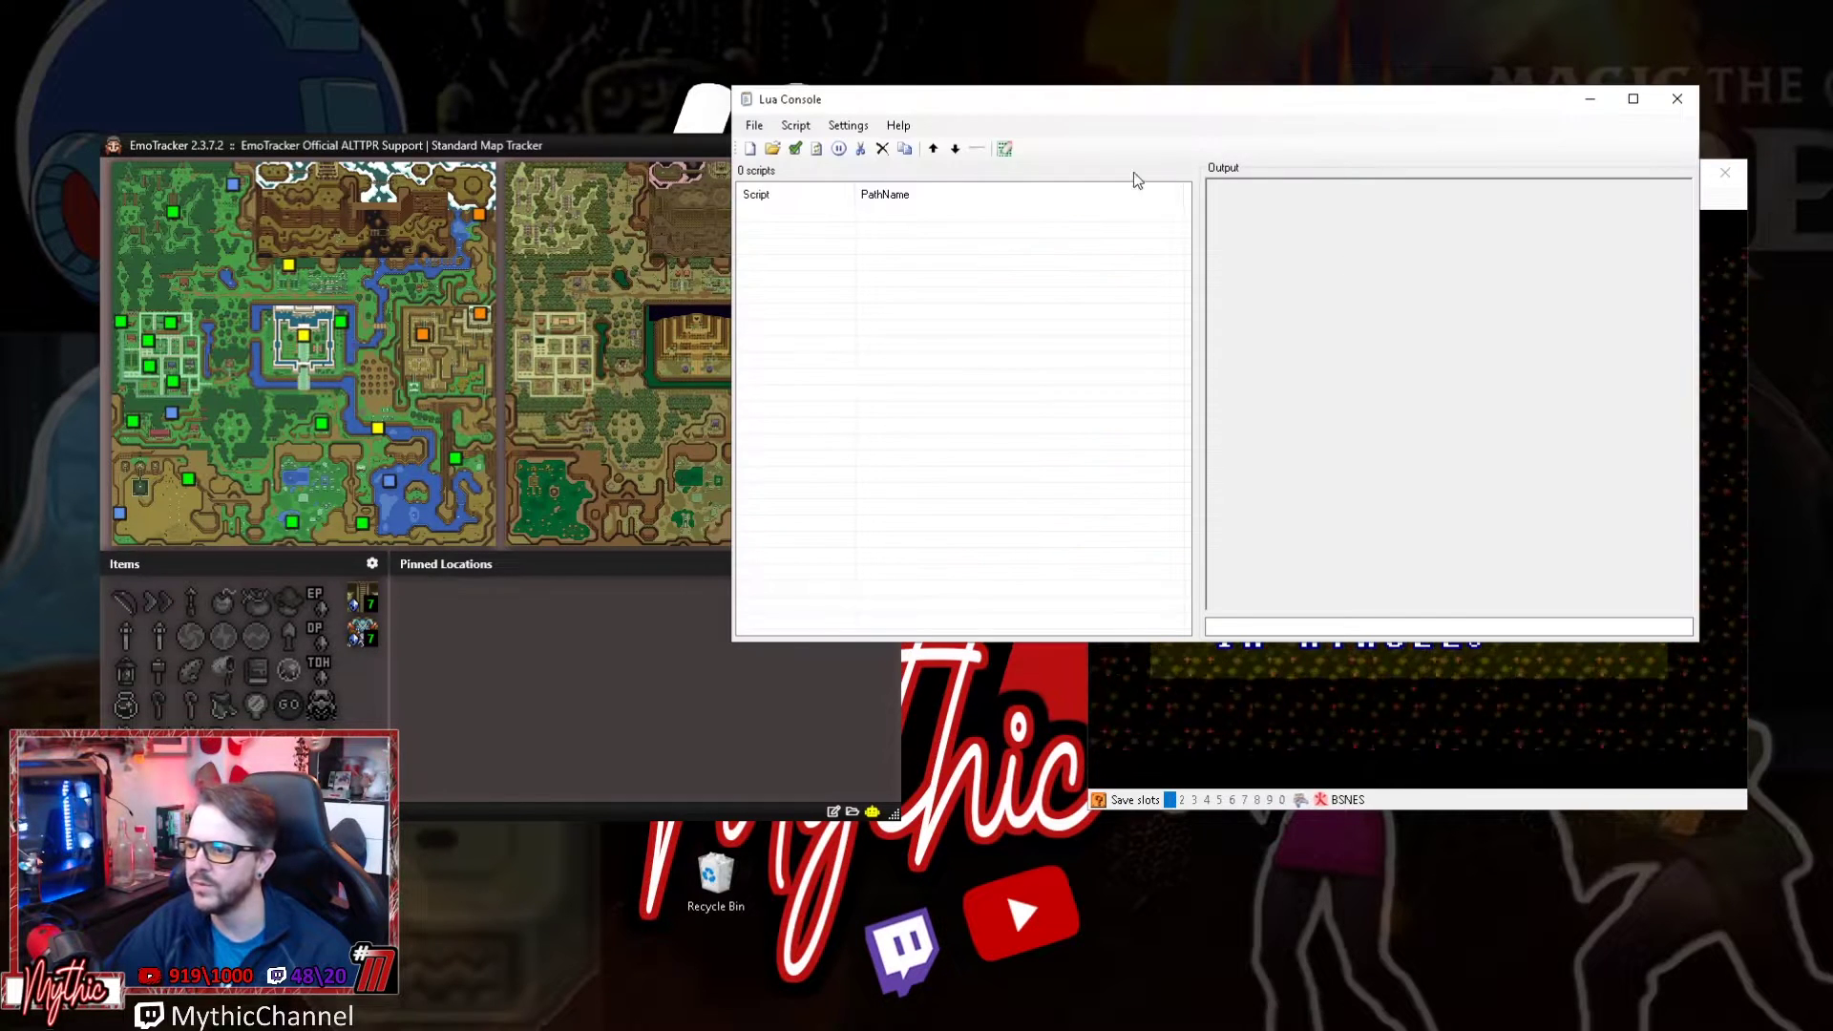
pyautogui.click(774, 150)
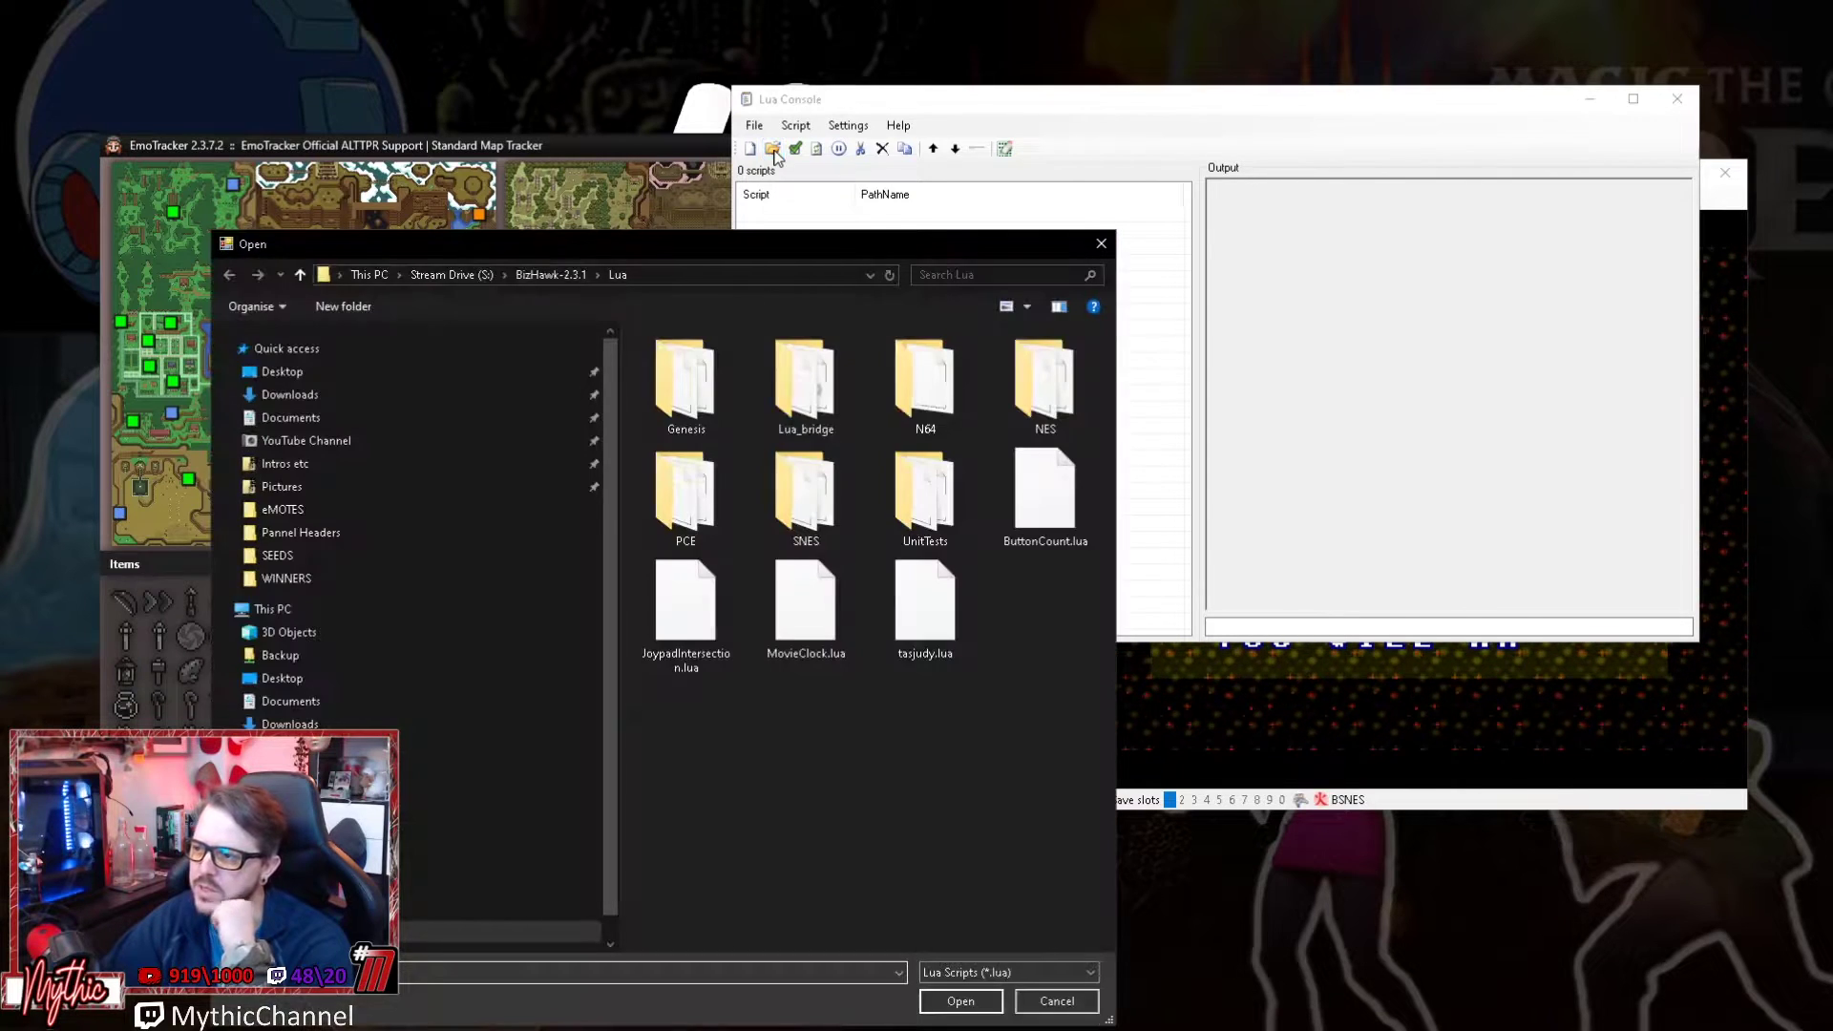
pyautogui.moveTo(604, 258); pyautogui.dragTo(768, 115)
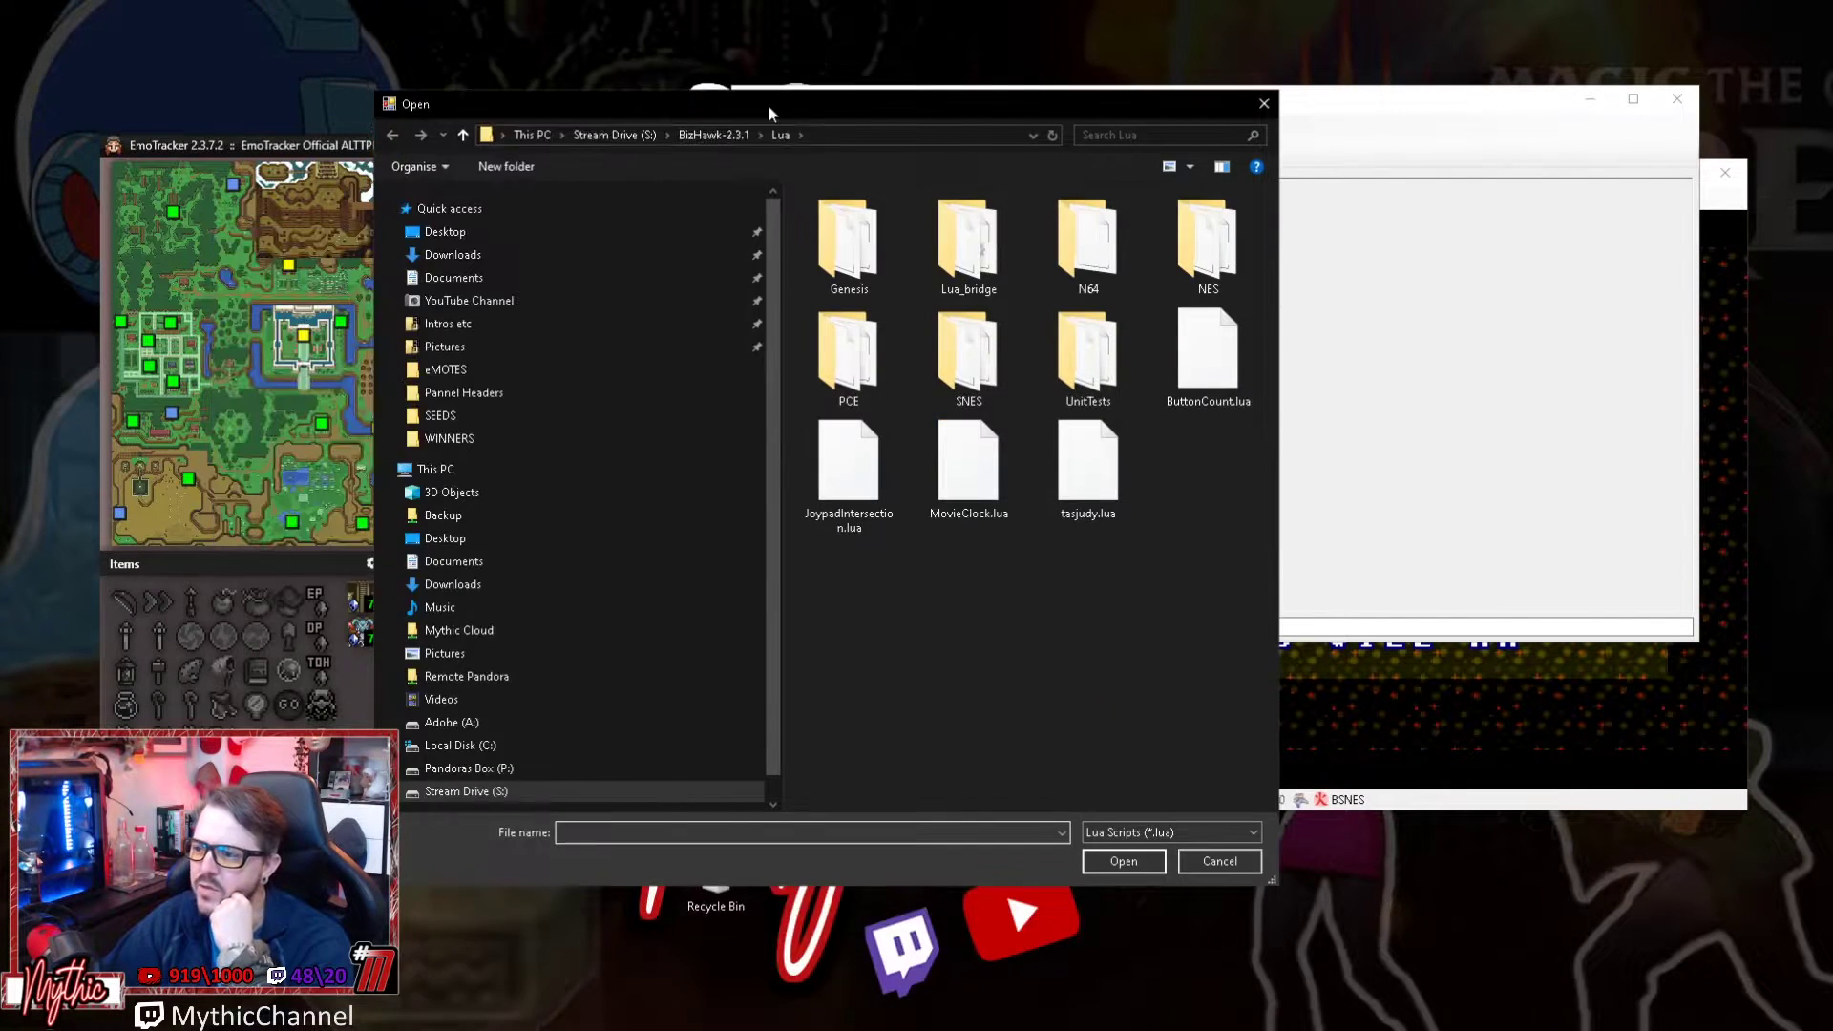
pyautogui.click(462, 771)
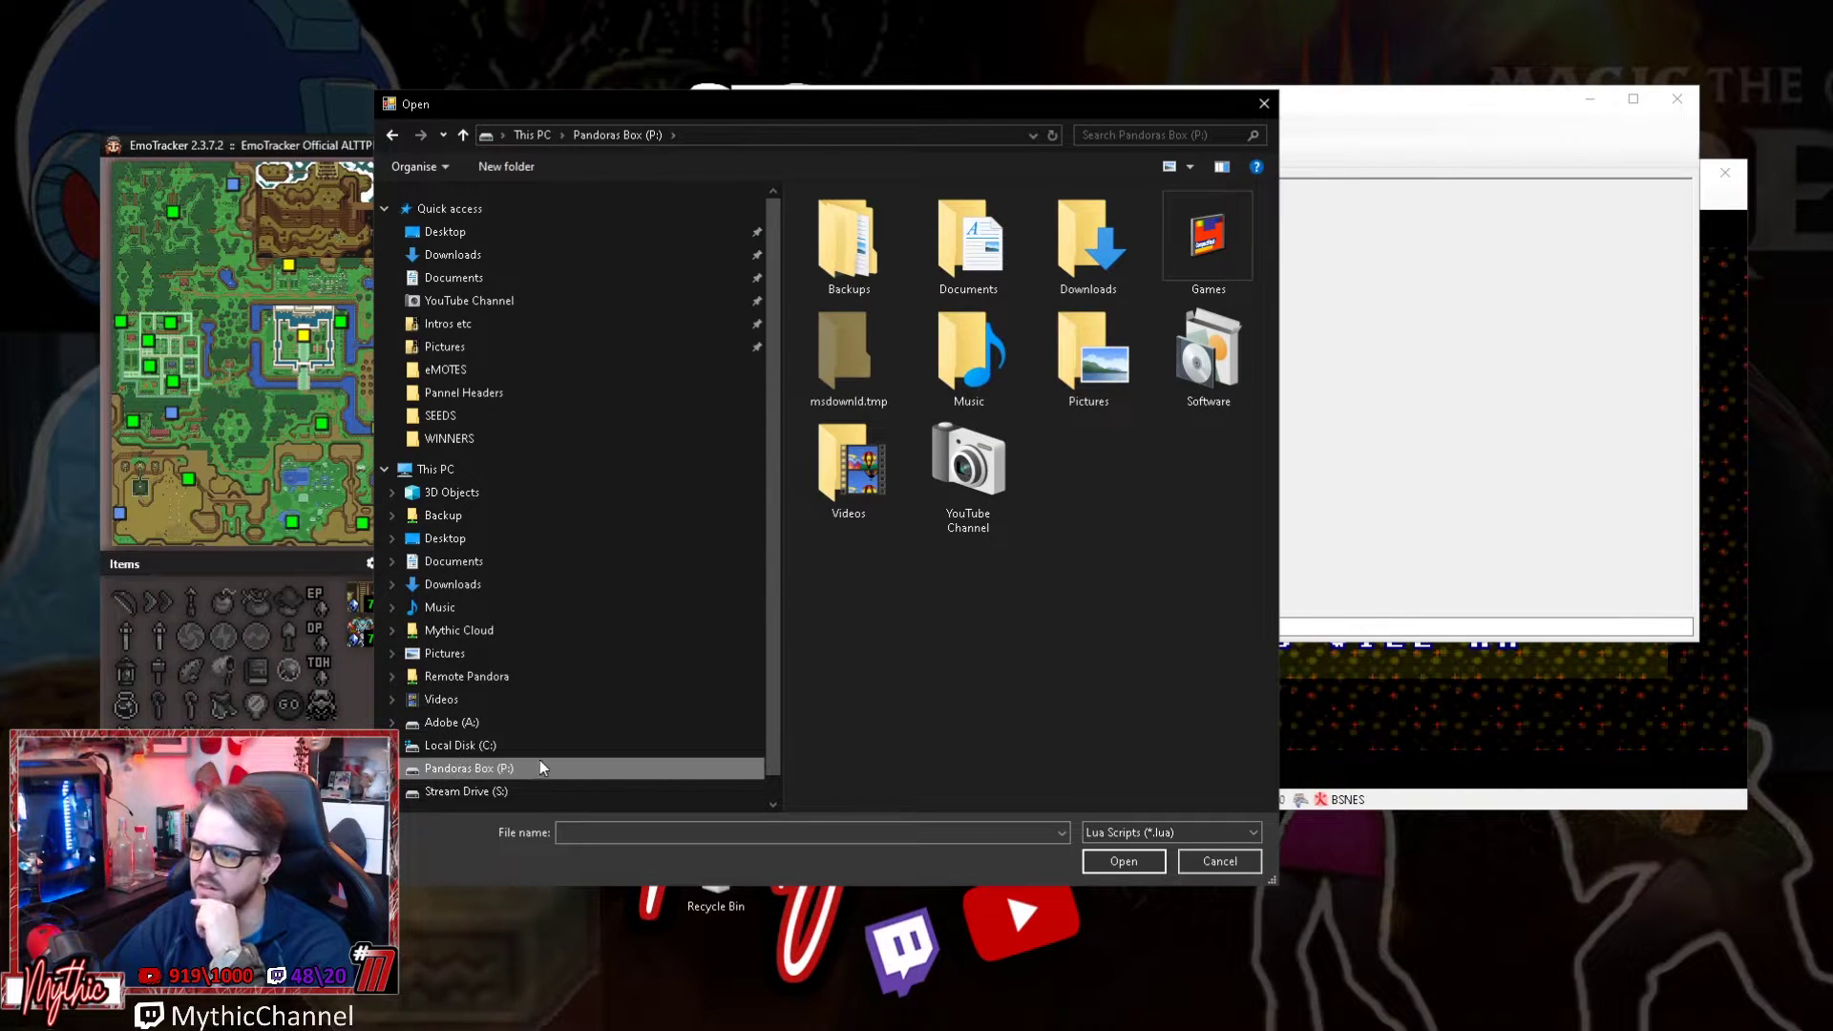
pyautogui.click(495, 786)
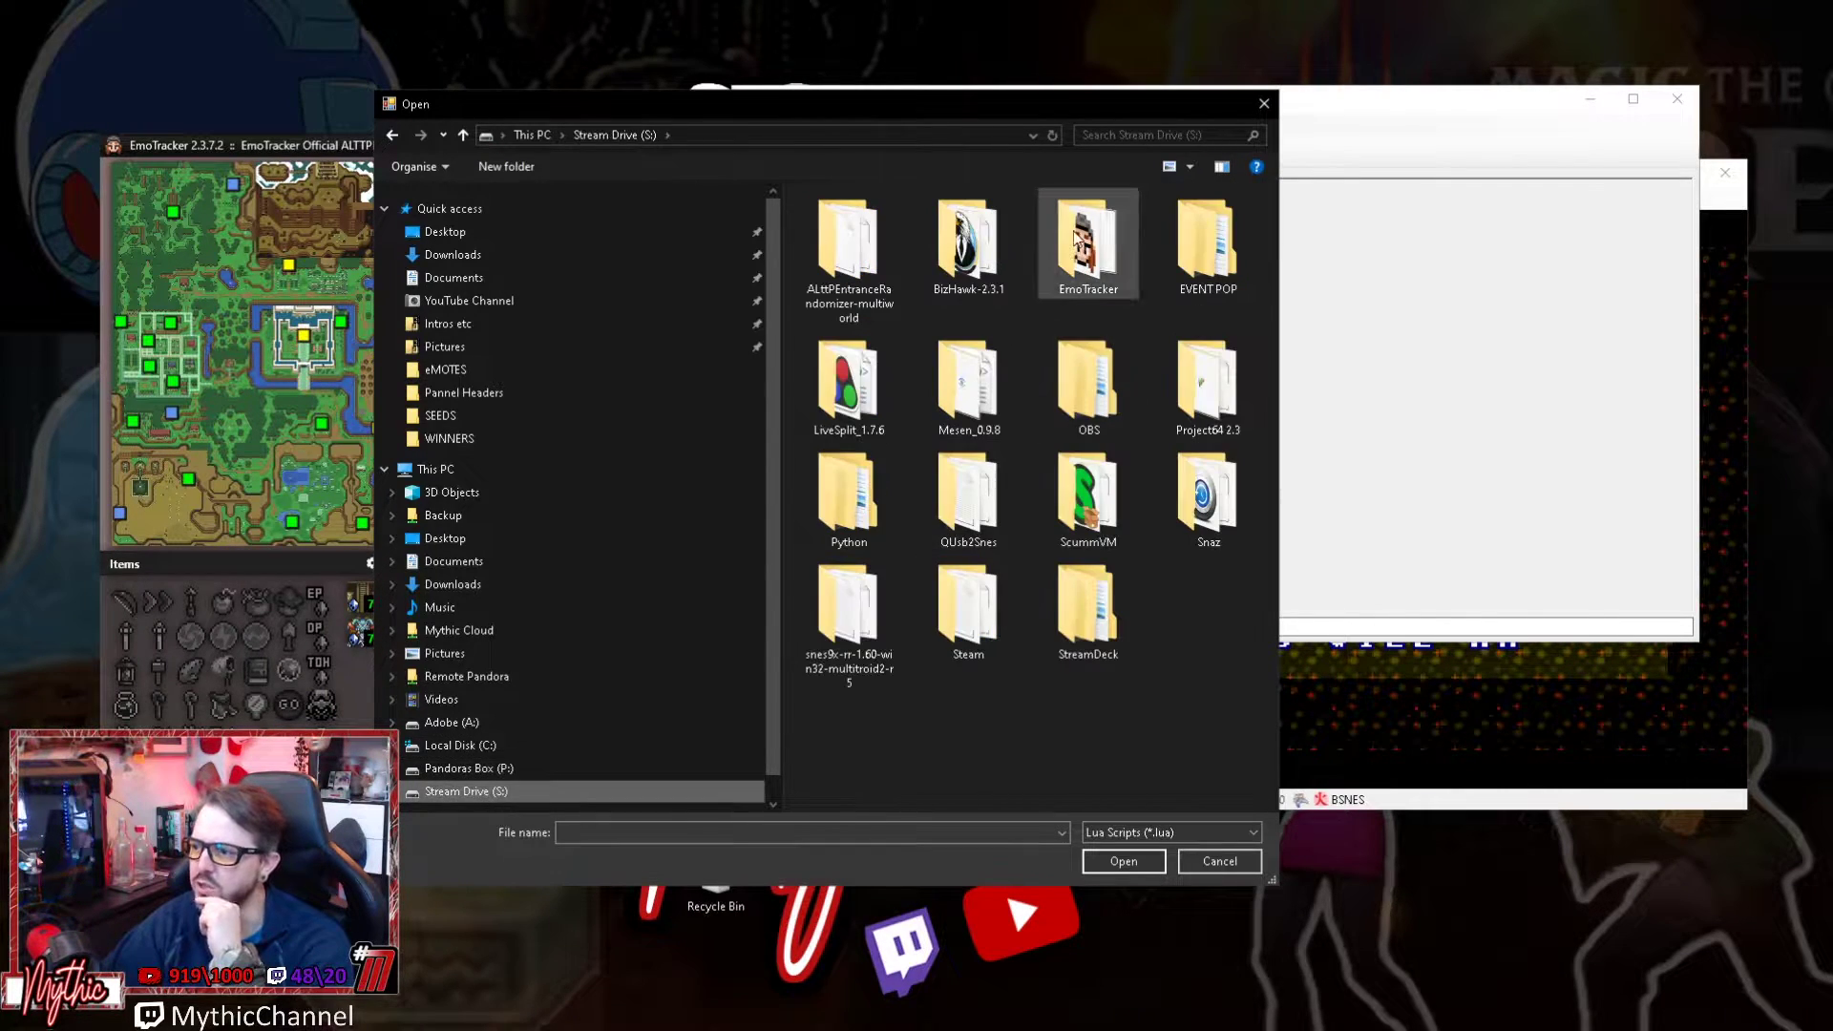
pyautogui.doubleClick(1094, 250)
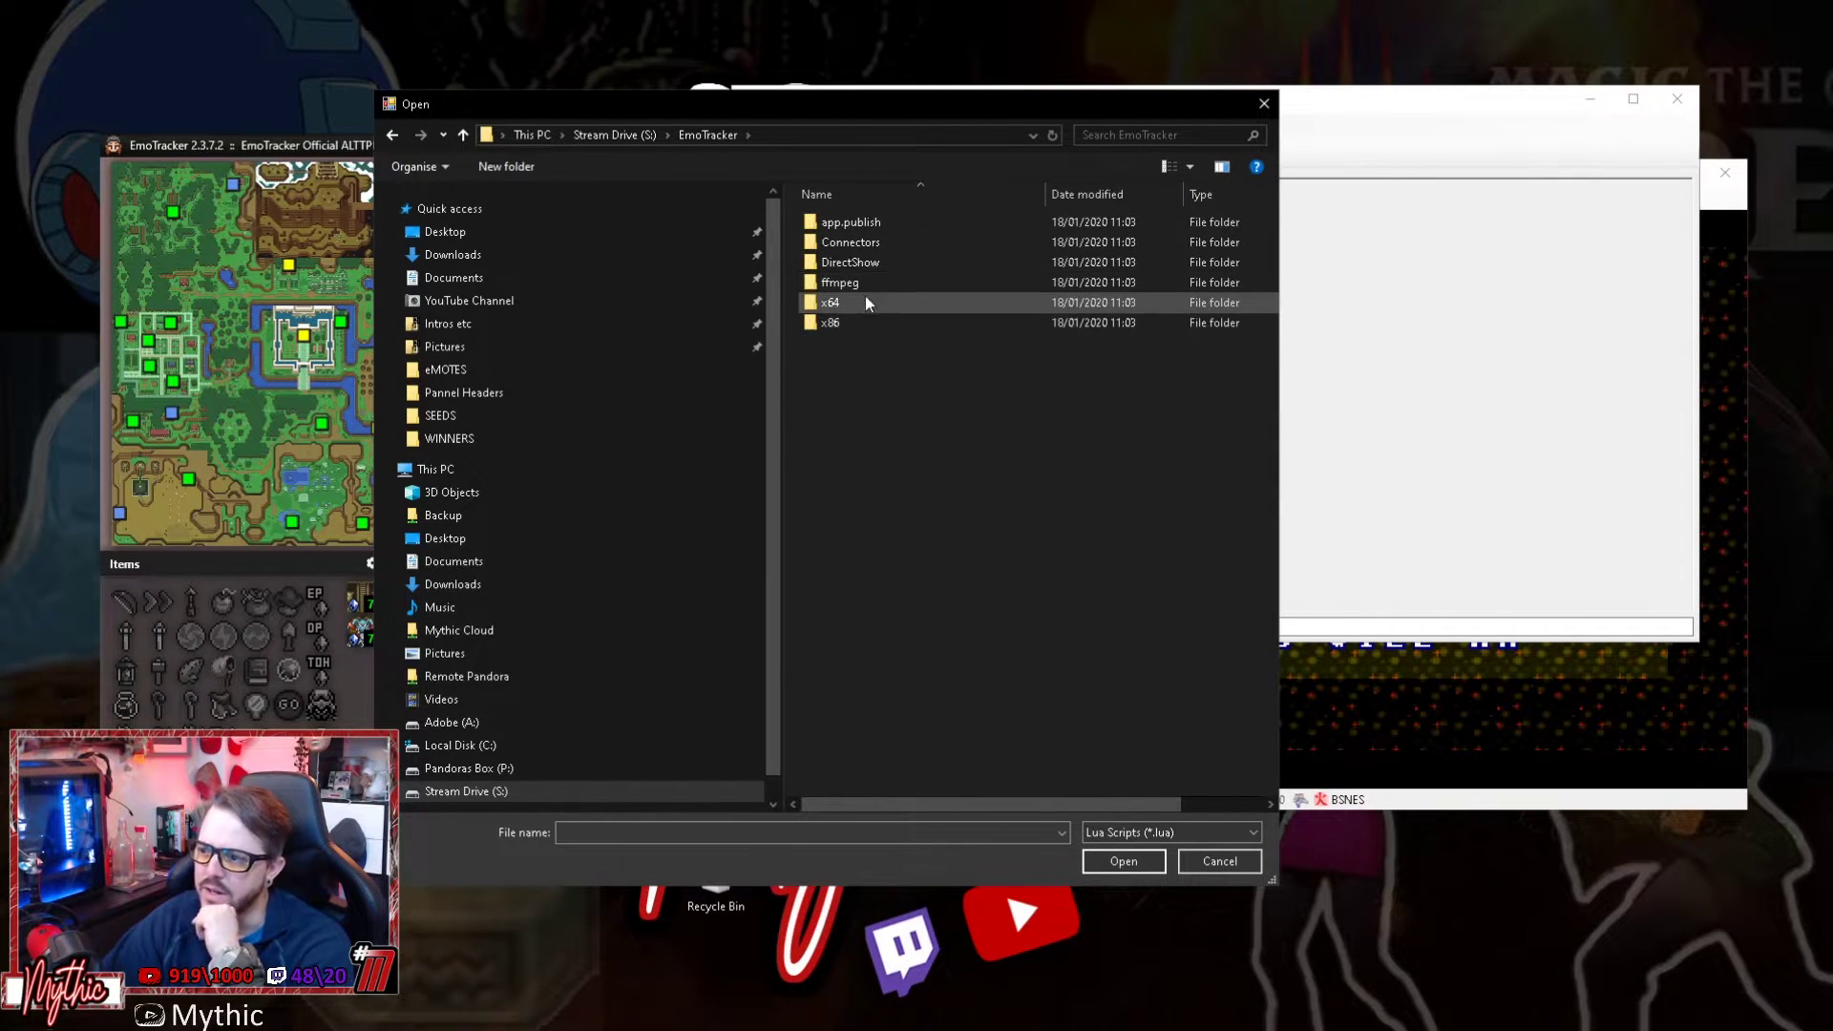
pyautogui.doubleClick(867, 246)
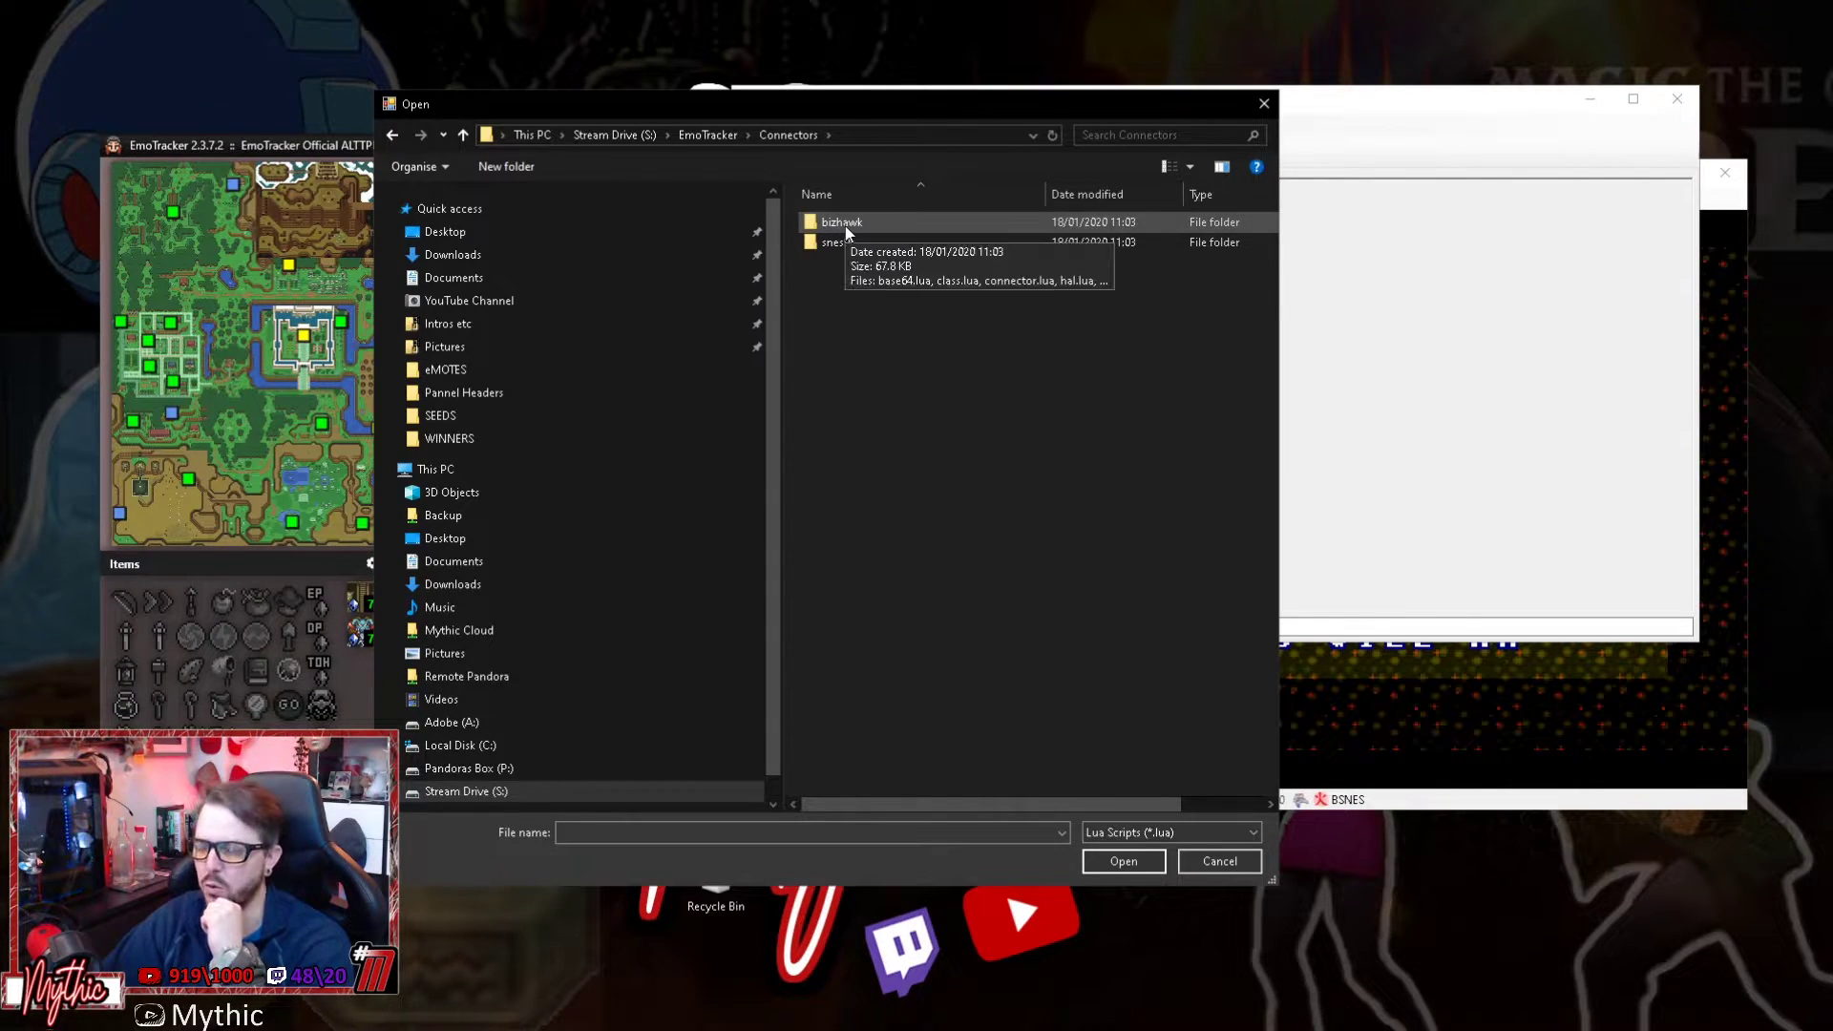
pyautogui.doubleClick(845, 225)
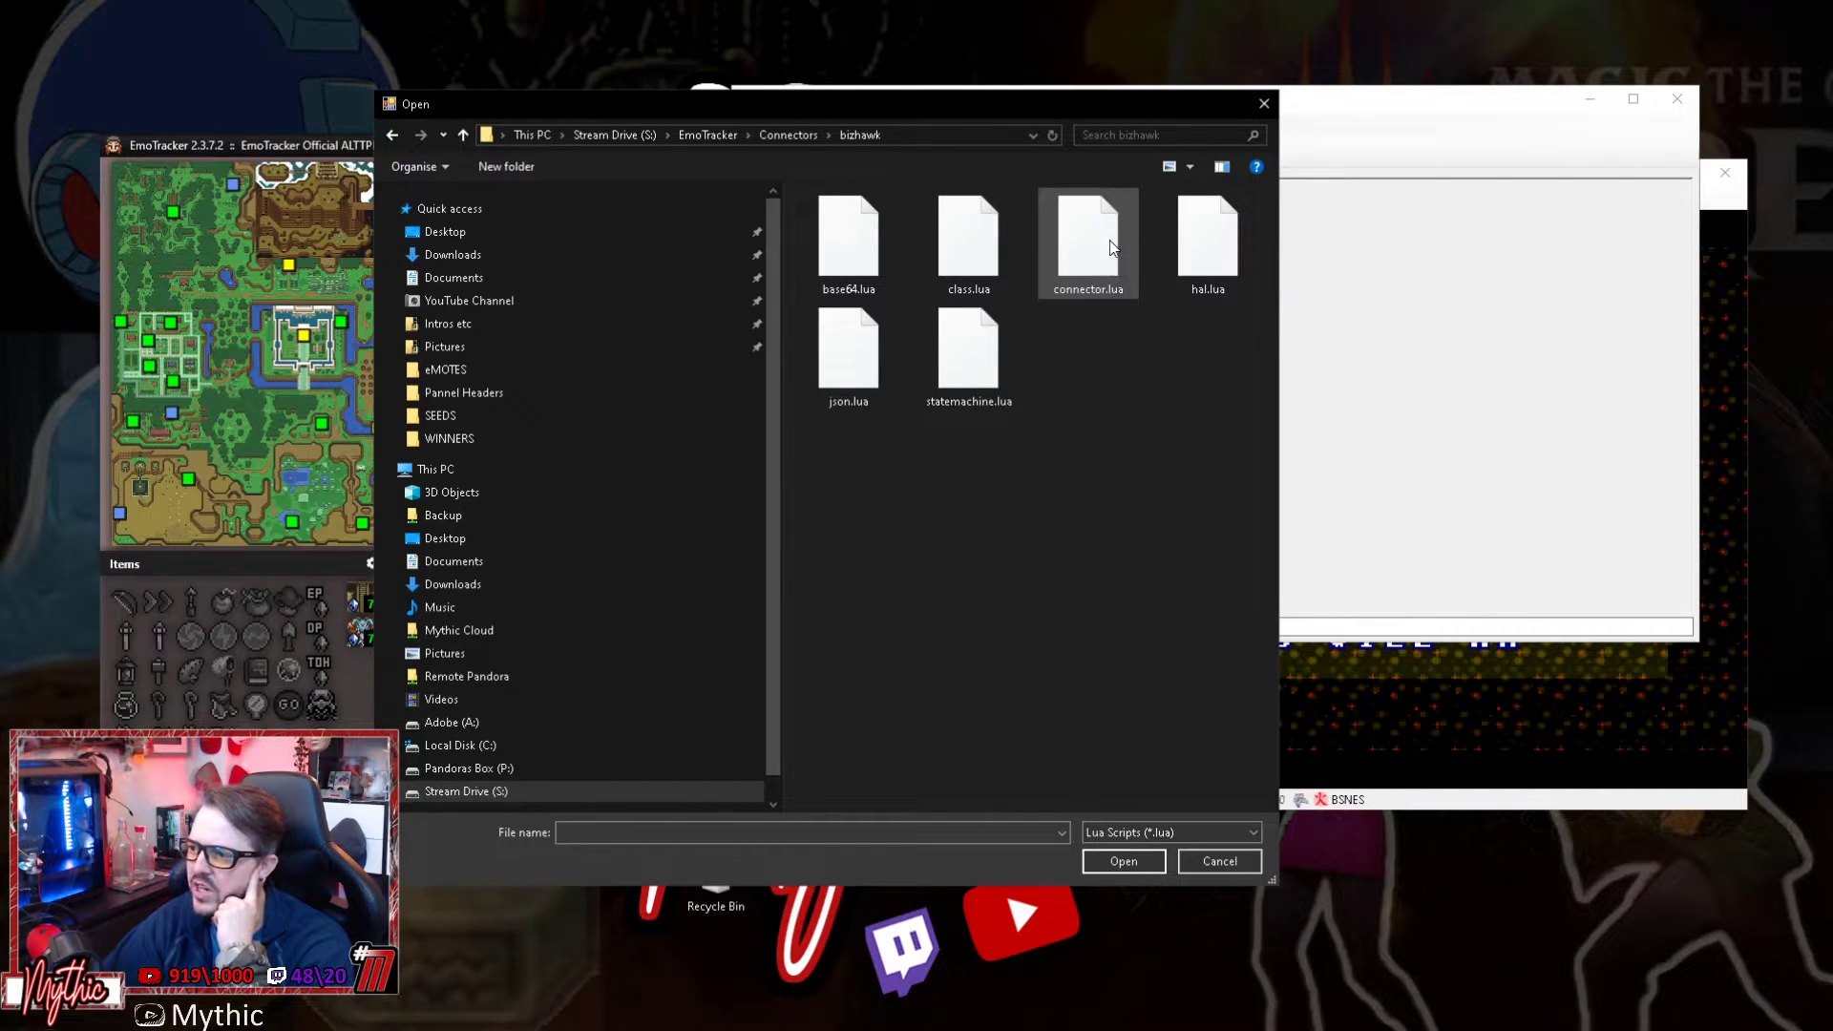
pyautogui.click(1108, 867)
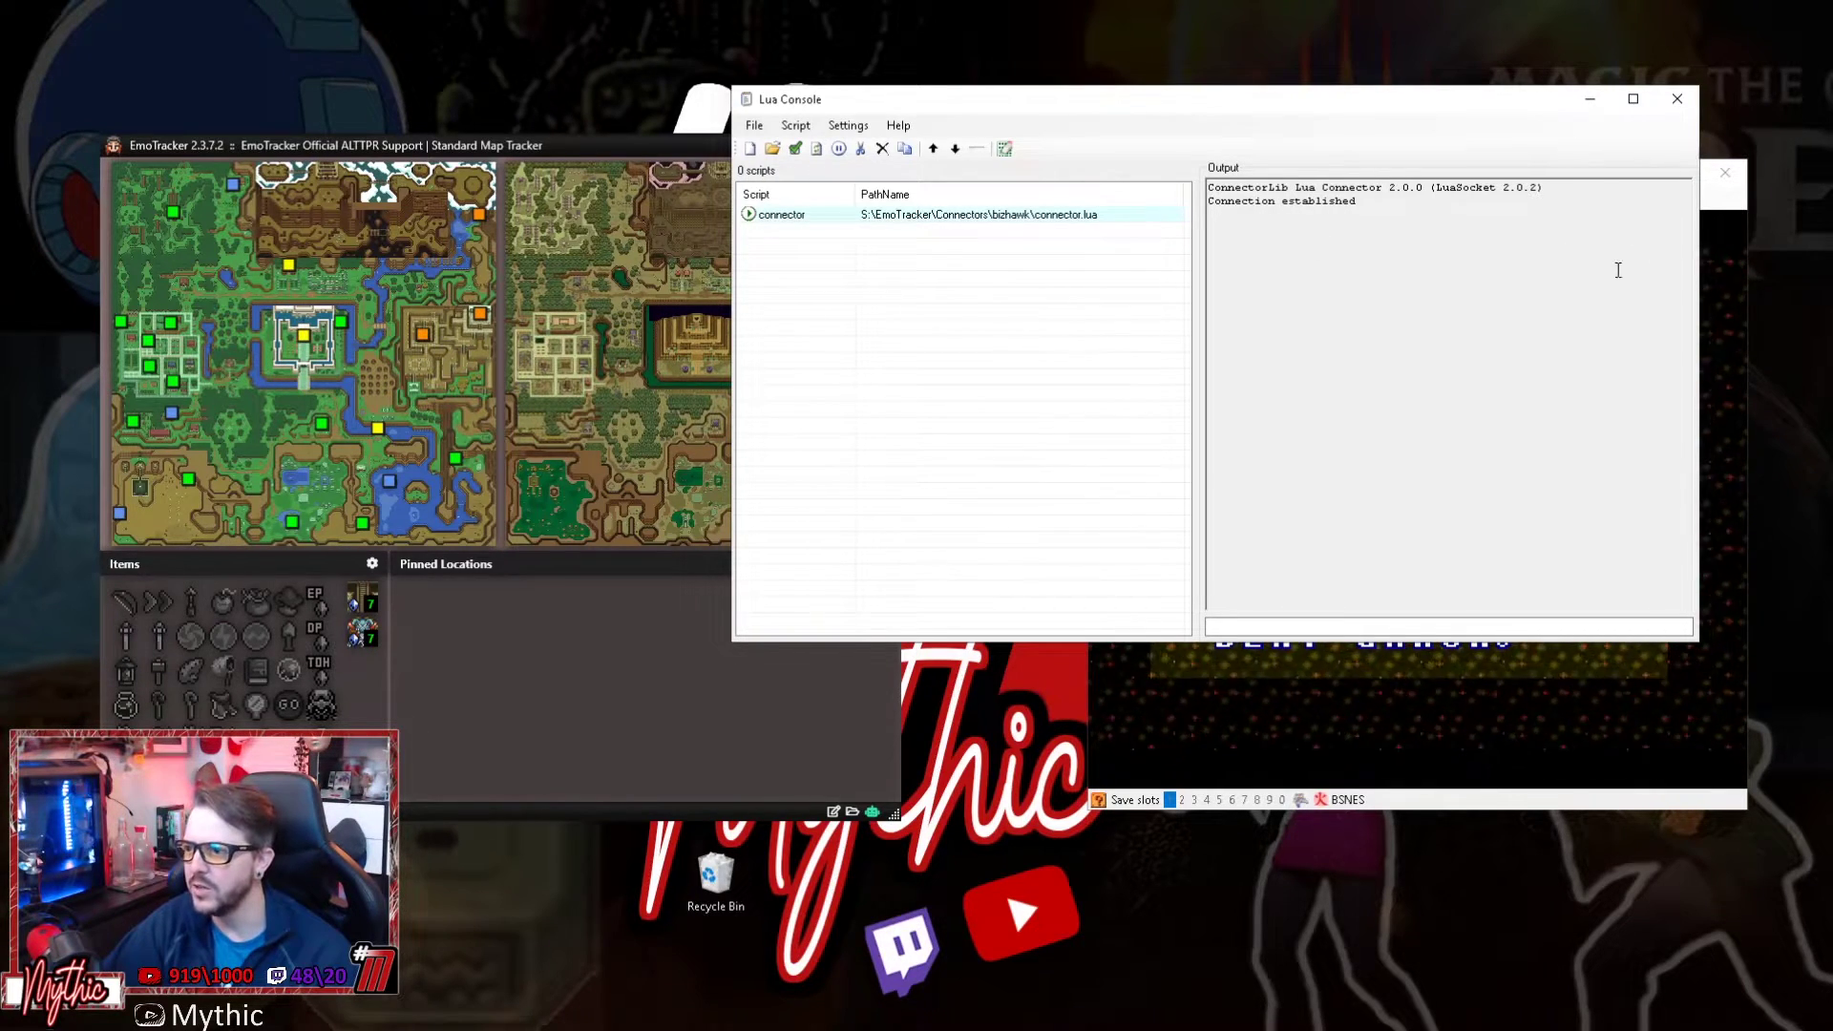
pyautogui.click(1588, 99)
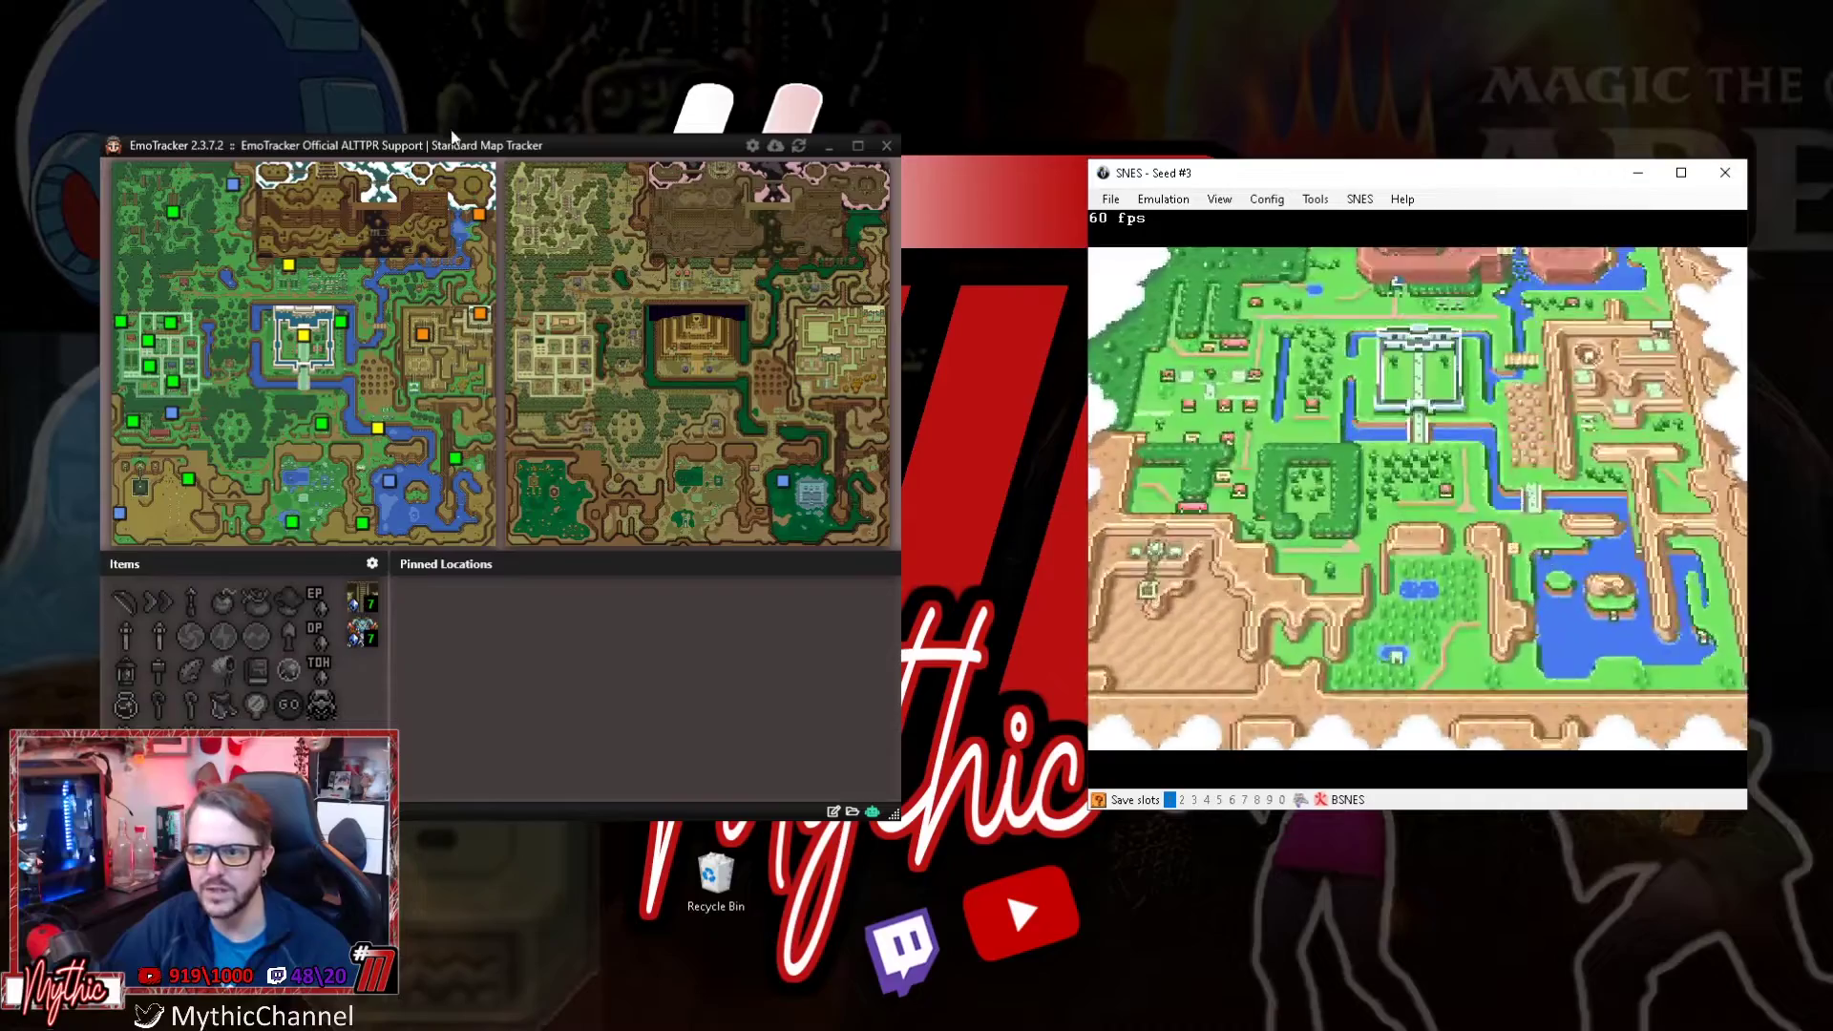
# Move the EmoTracker window higher on the desktop and look through the installed A Link to the Past Randomizer packages.
pyautogui.moveTo(552, 152); pyautogui.dragTo(549, 65)
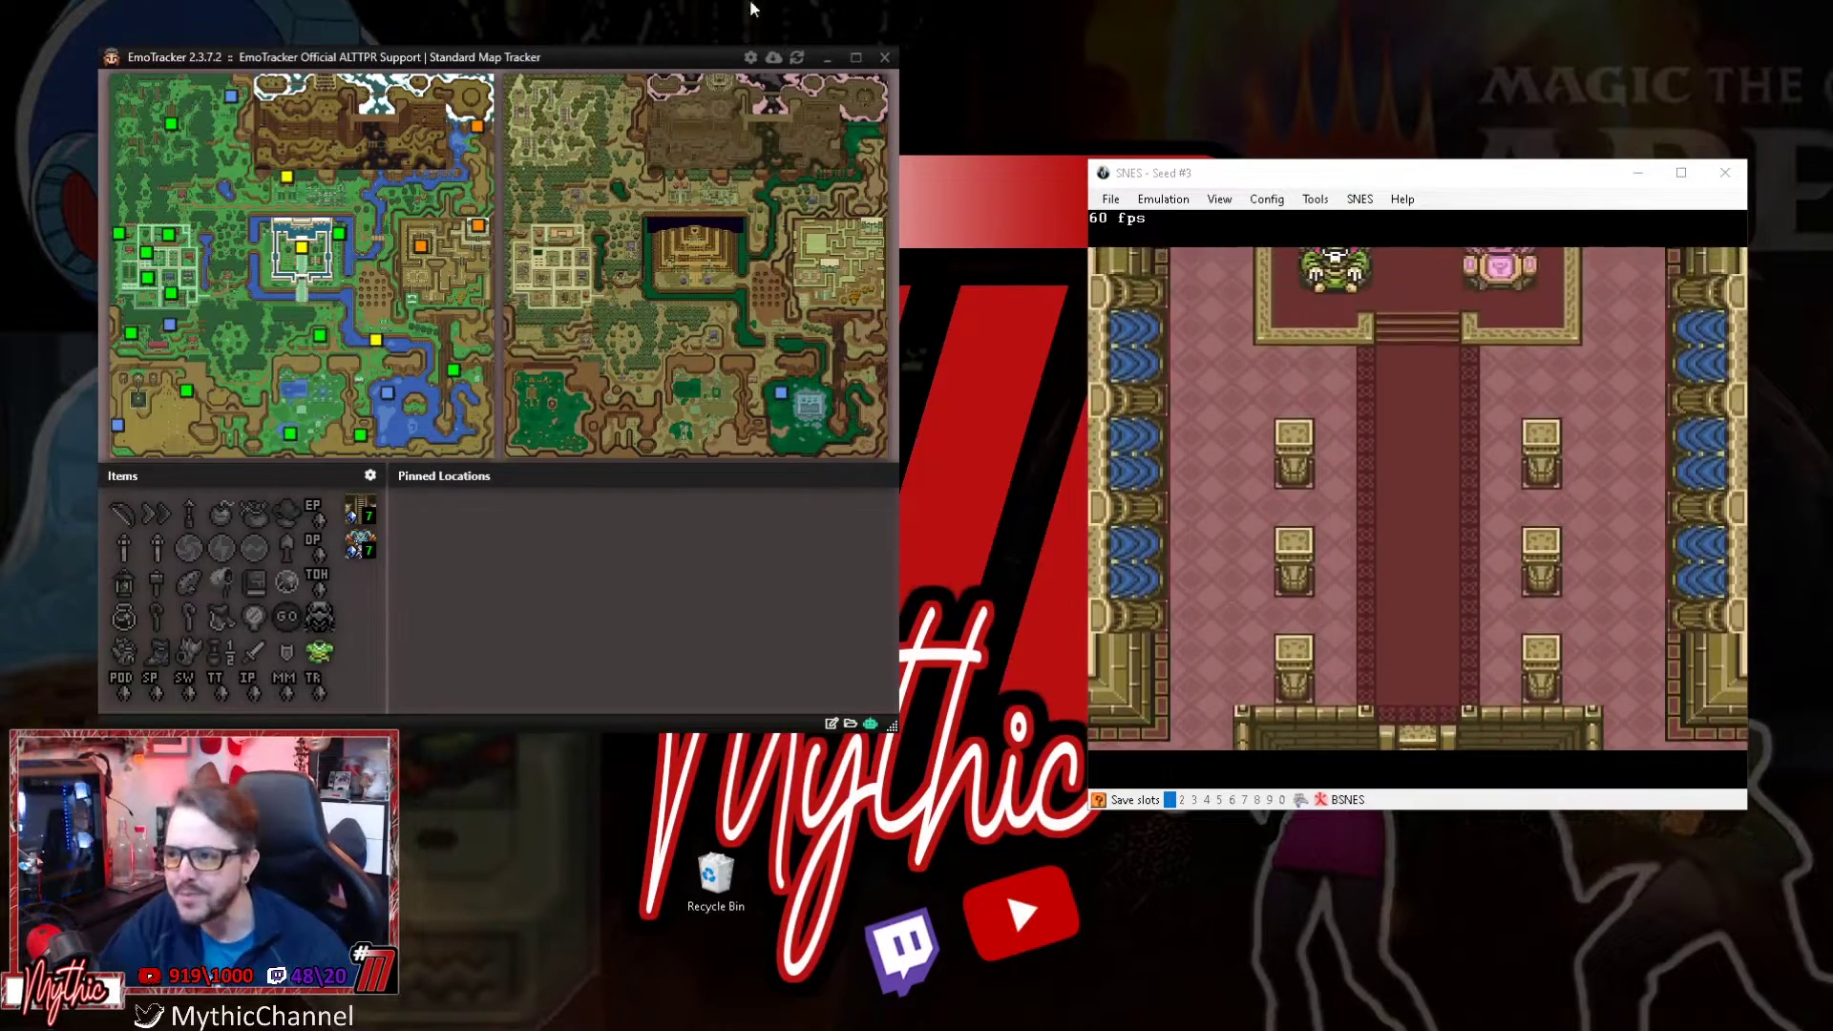
pyautogui.click(750, 57)
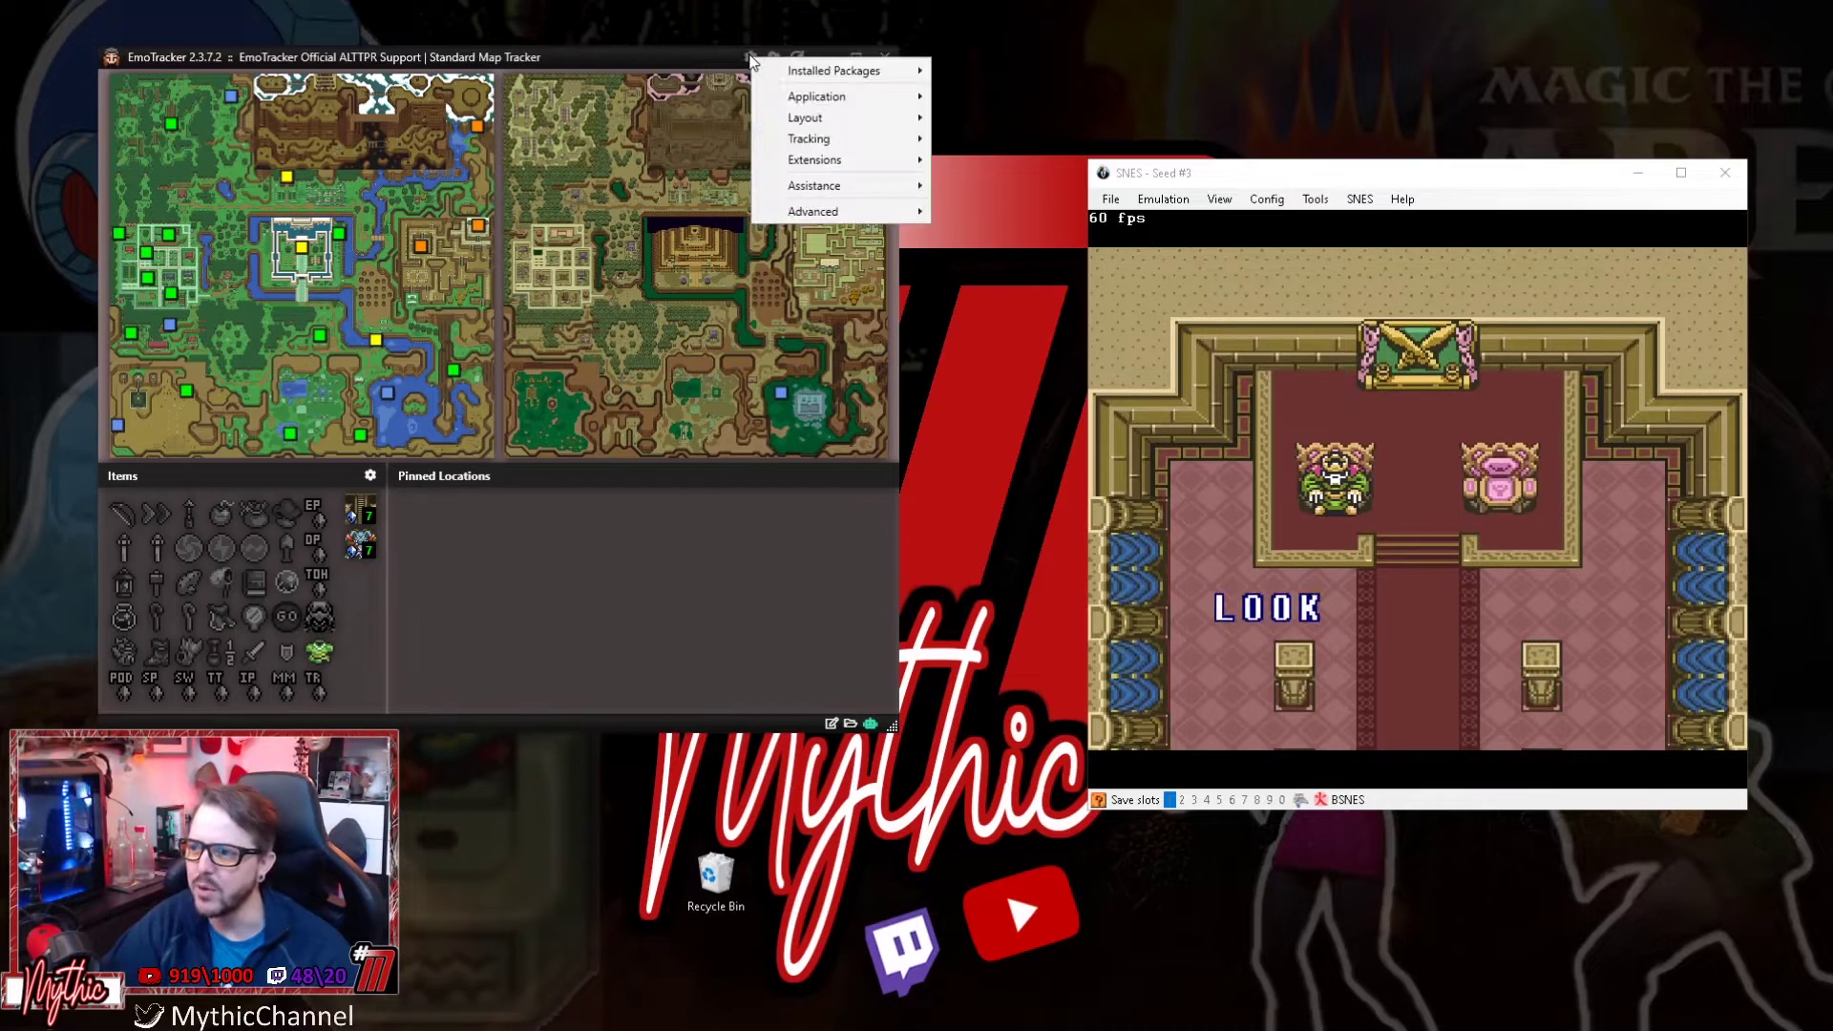
pyautogui.moveTo(794, 67)
pyautogui.moveTo(1029, 74)
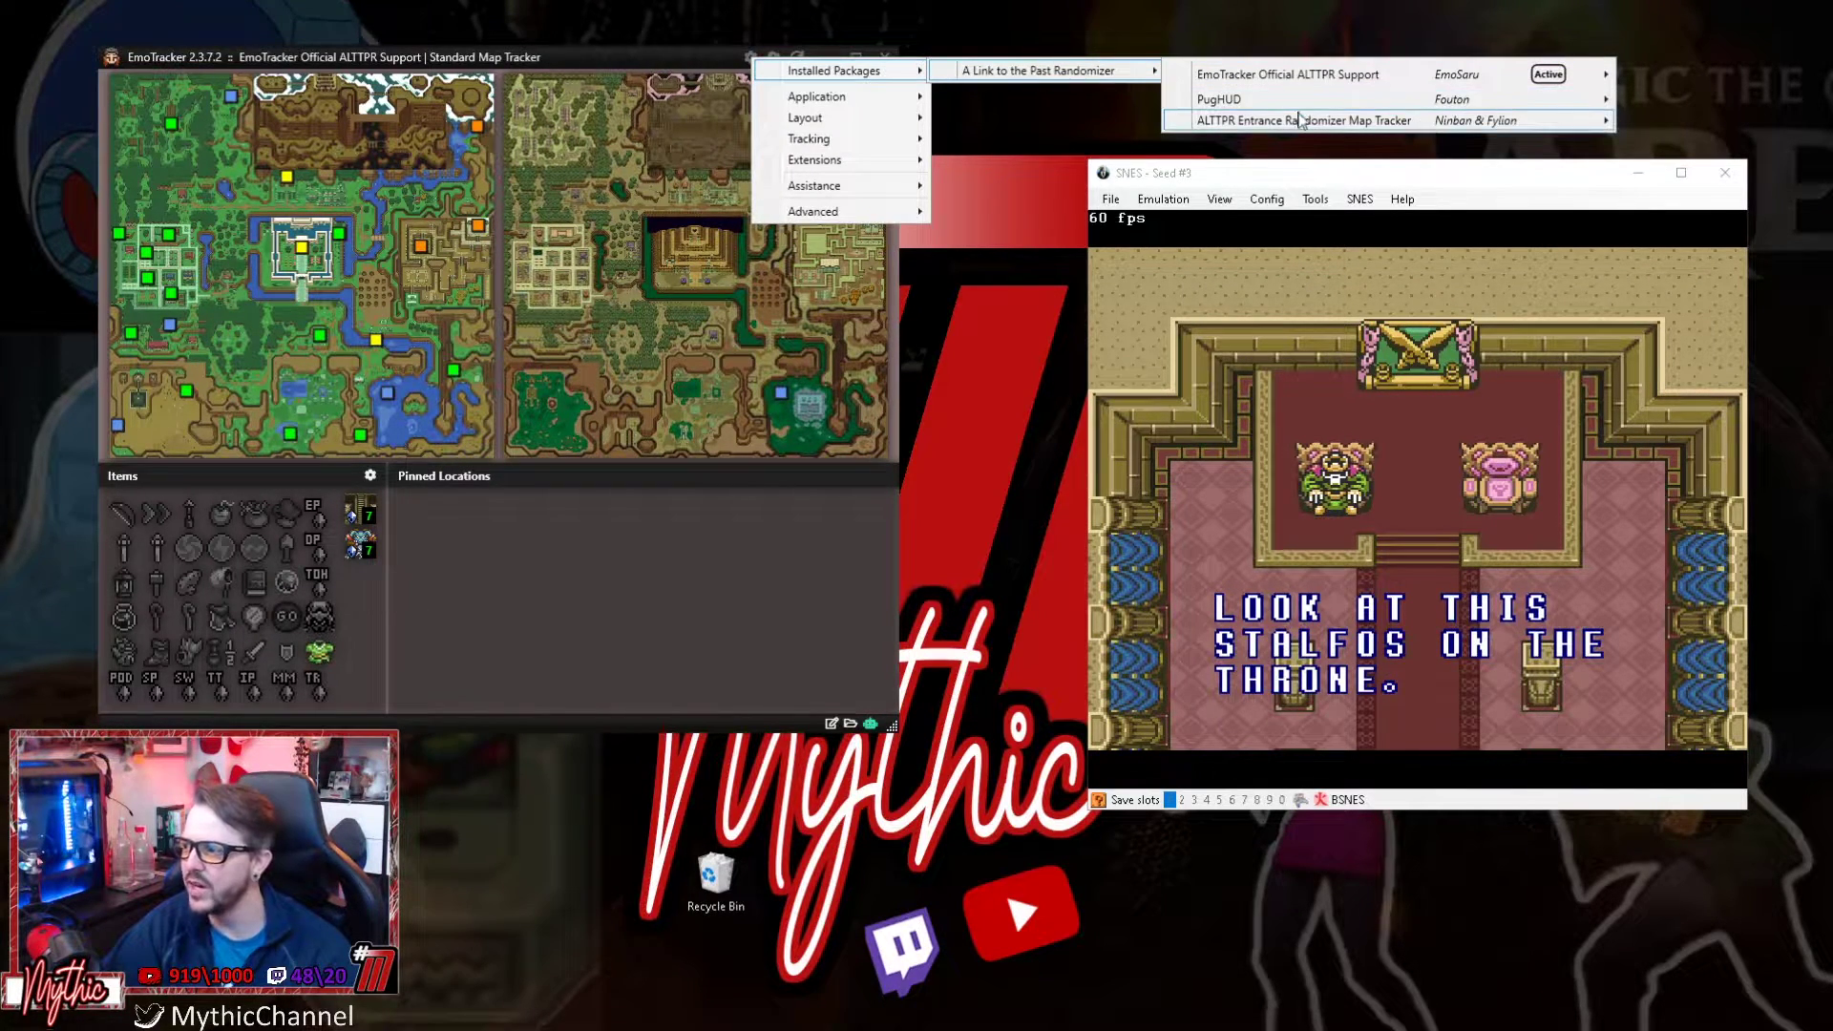
pyautogui.click(563, 55)
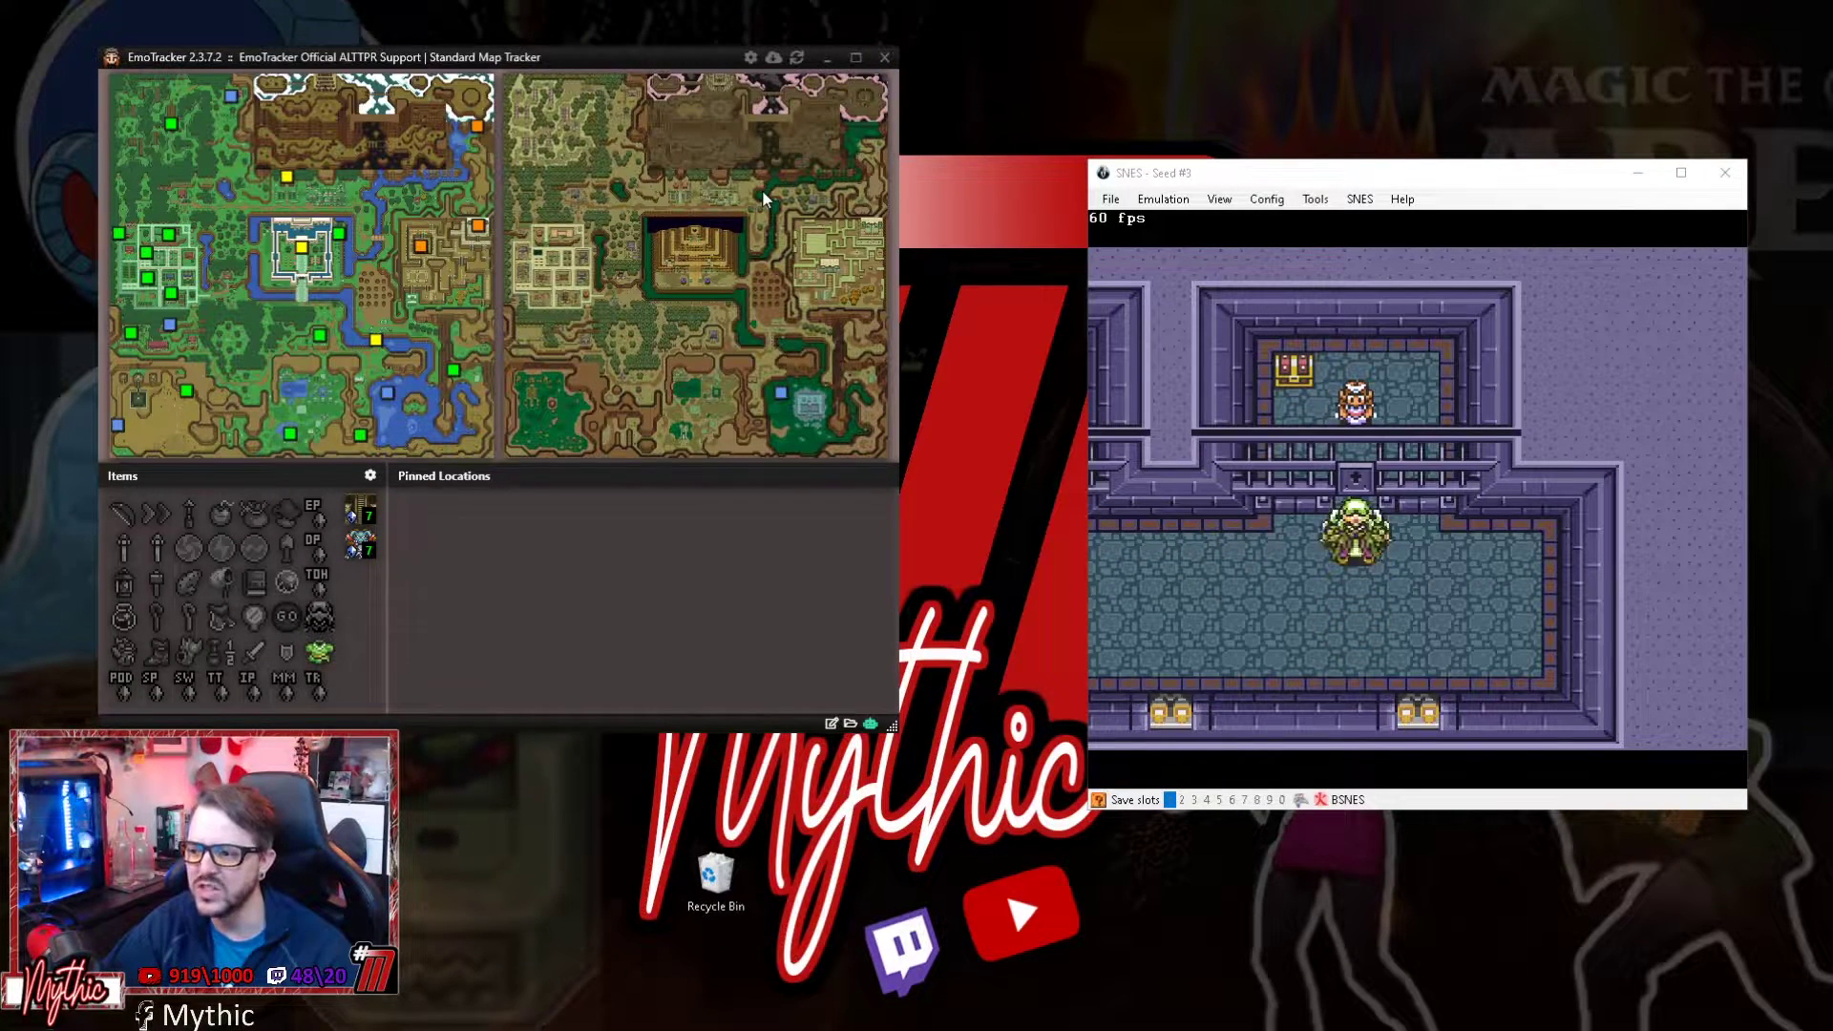
# Switch EmoTracker to the Keysanity variant of the installed PugHUD package for A Link to the Past Randomizer.
pyautogui.click(752, 58)
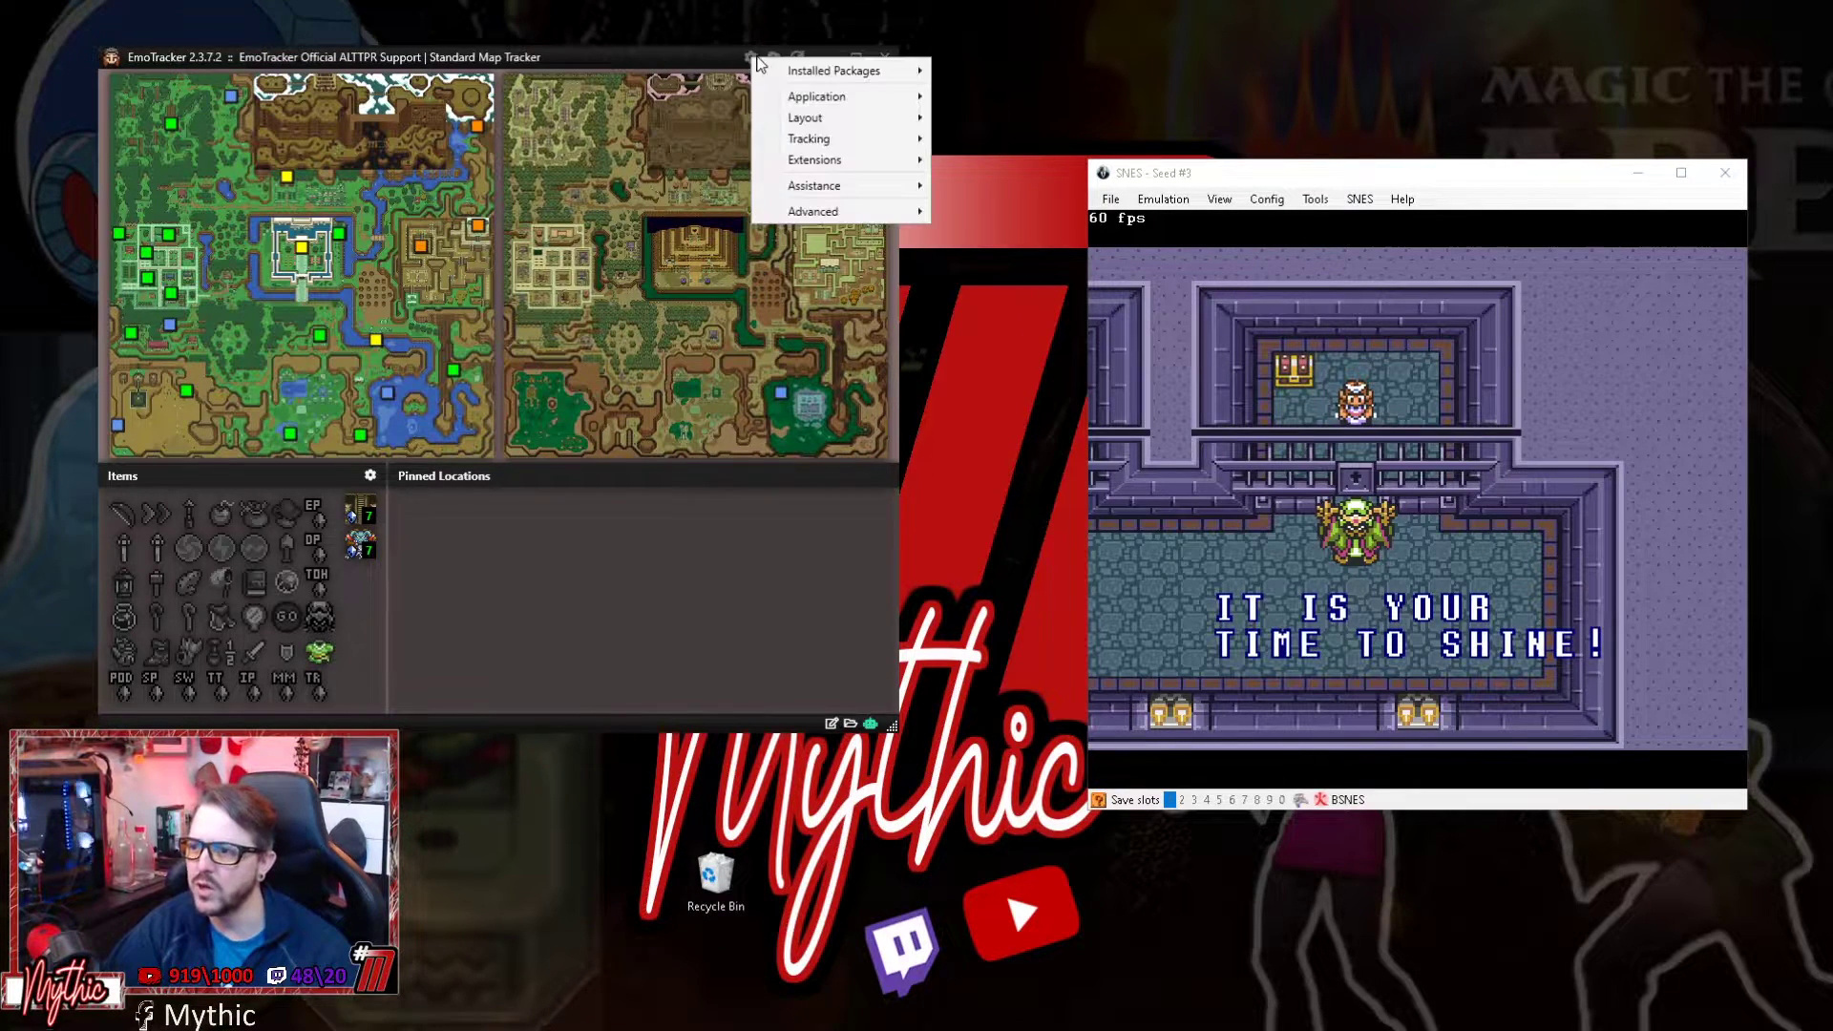
pyautogui.moveTo(816, 75)
pyautogui.moveTo(1140, 84)
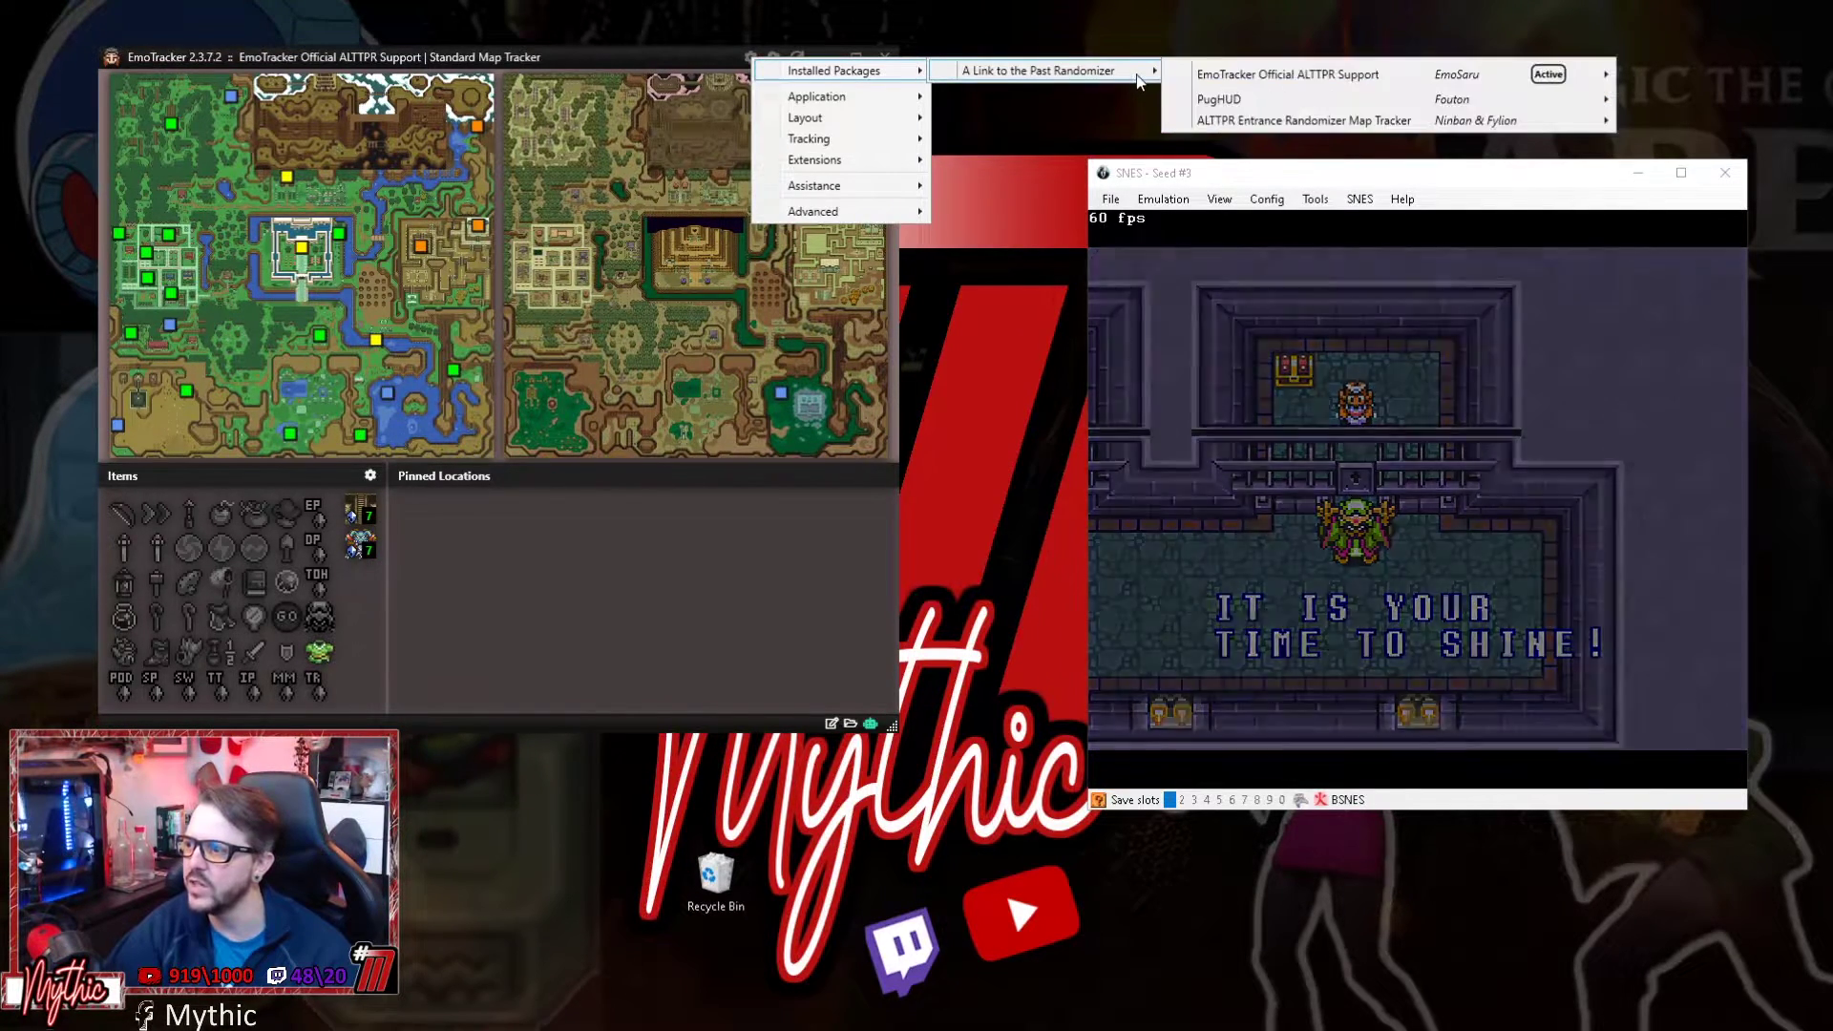
pyautogui.moveTo(1326, 95)
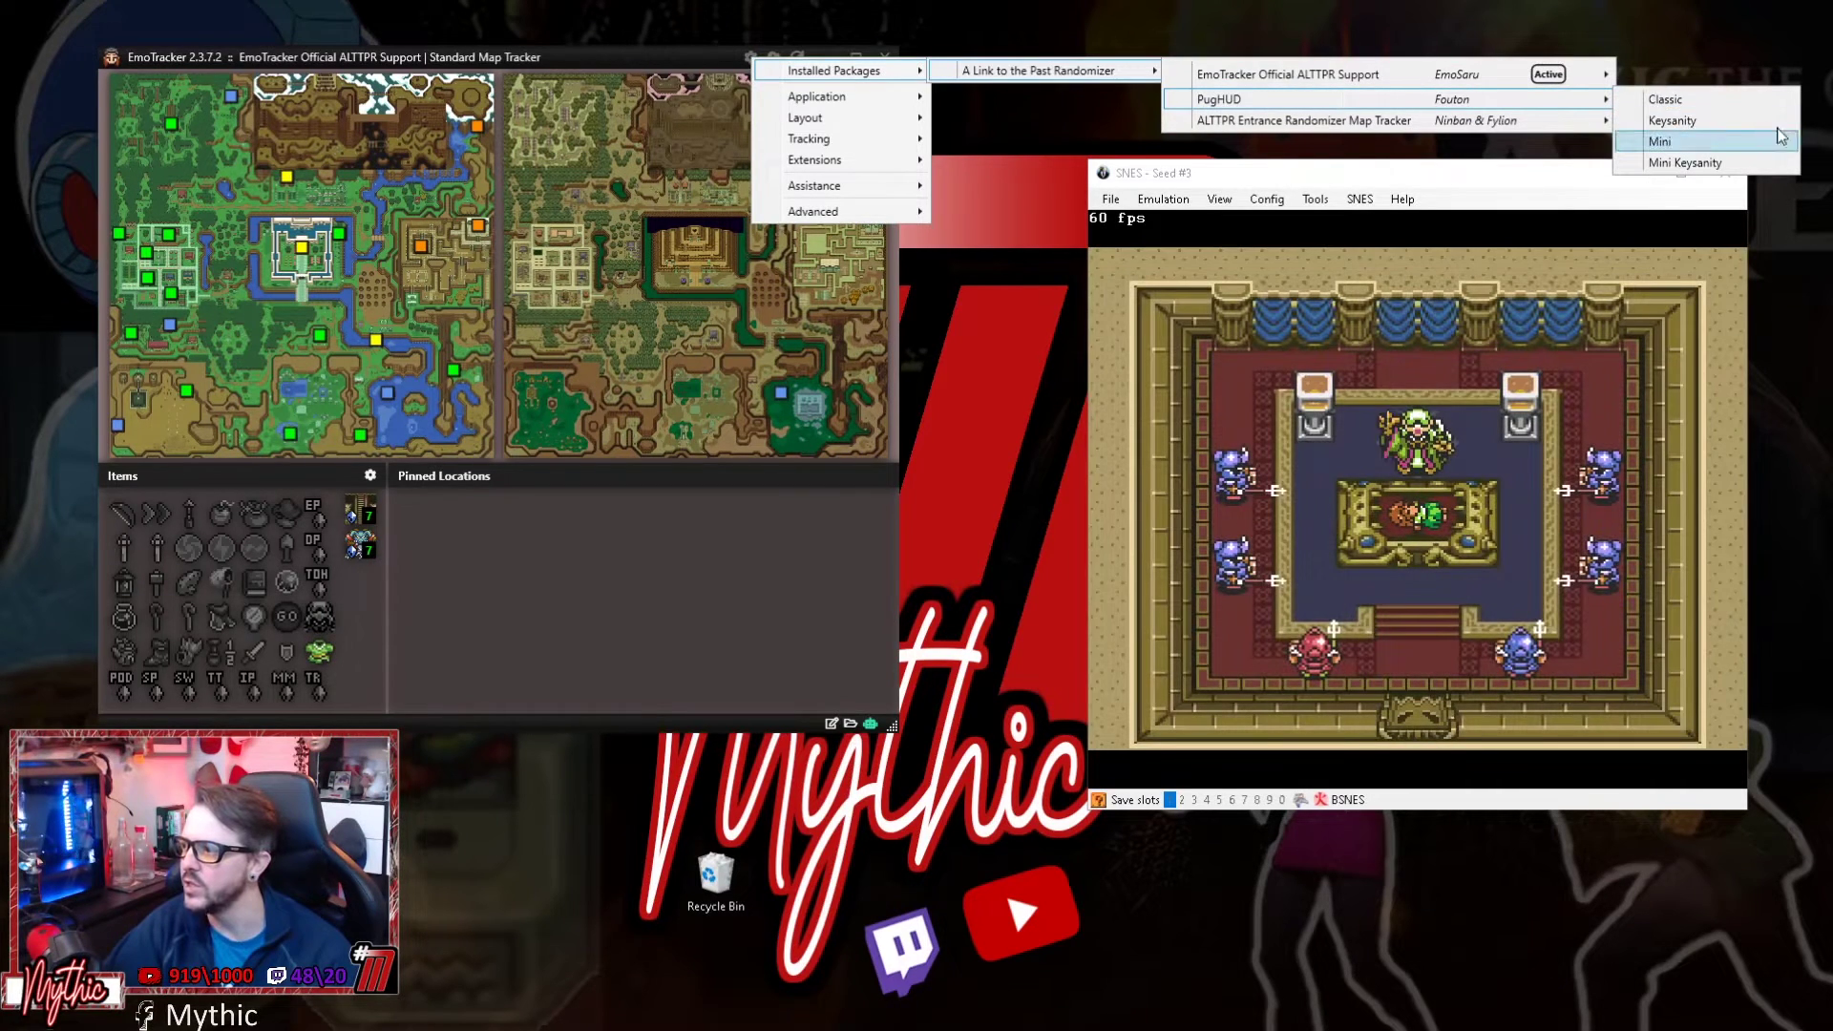
pyautogui.click(1716, 119)
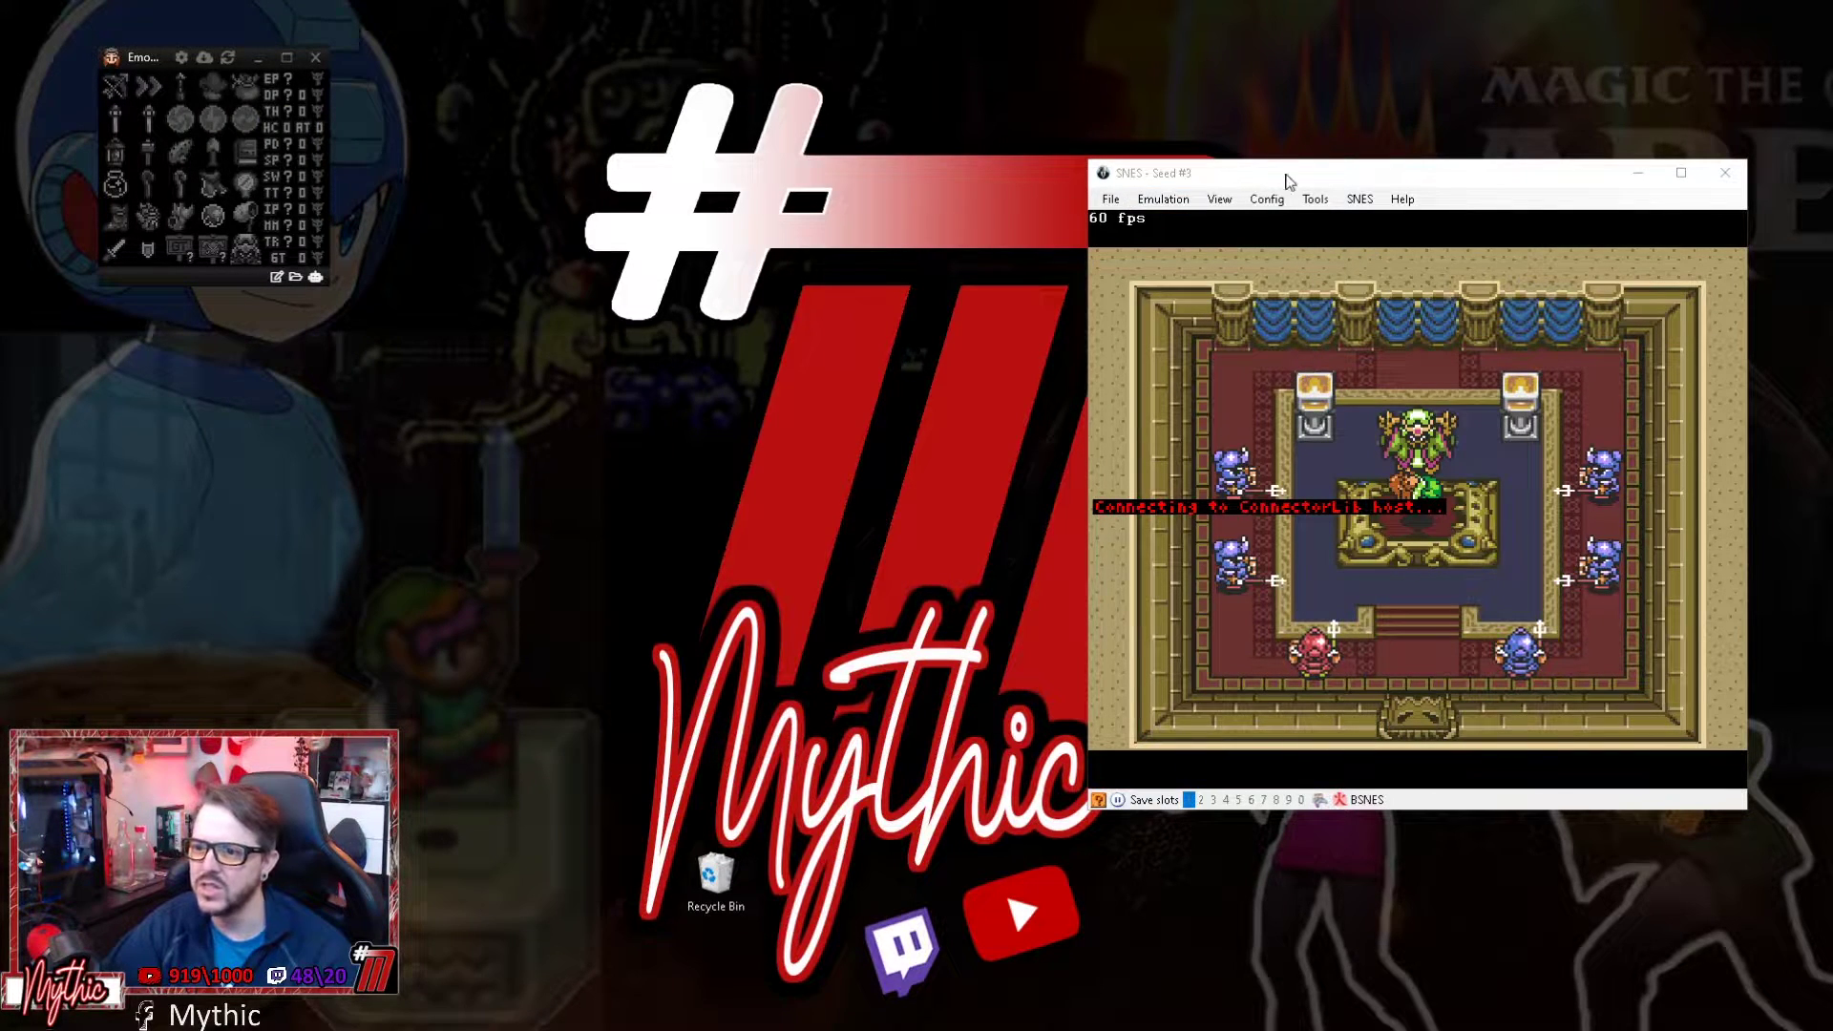
# Try to reselect the SNES connection for auto-tracking in the PugHUD tracker.
pyautogui.rightClick(322, 278)
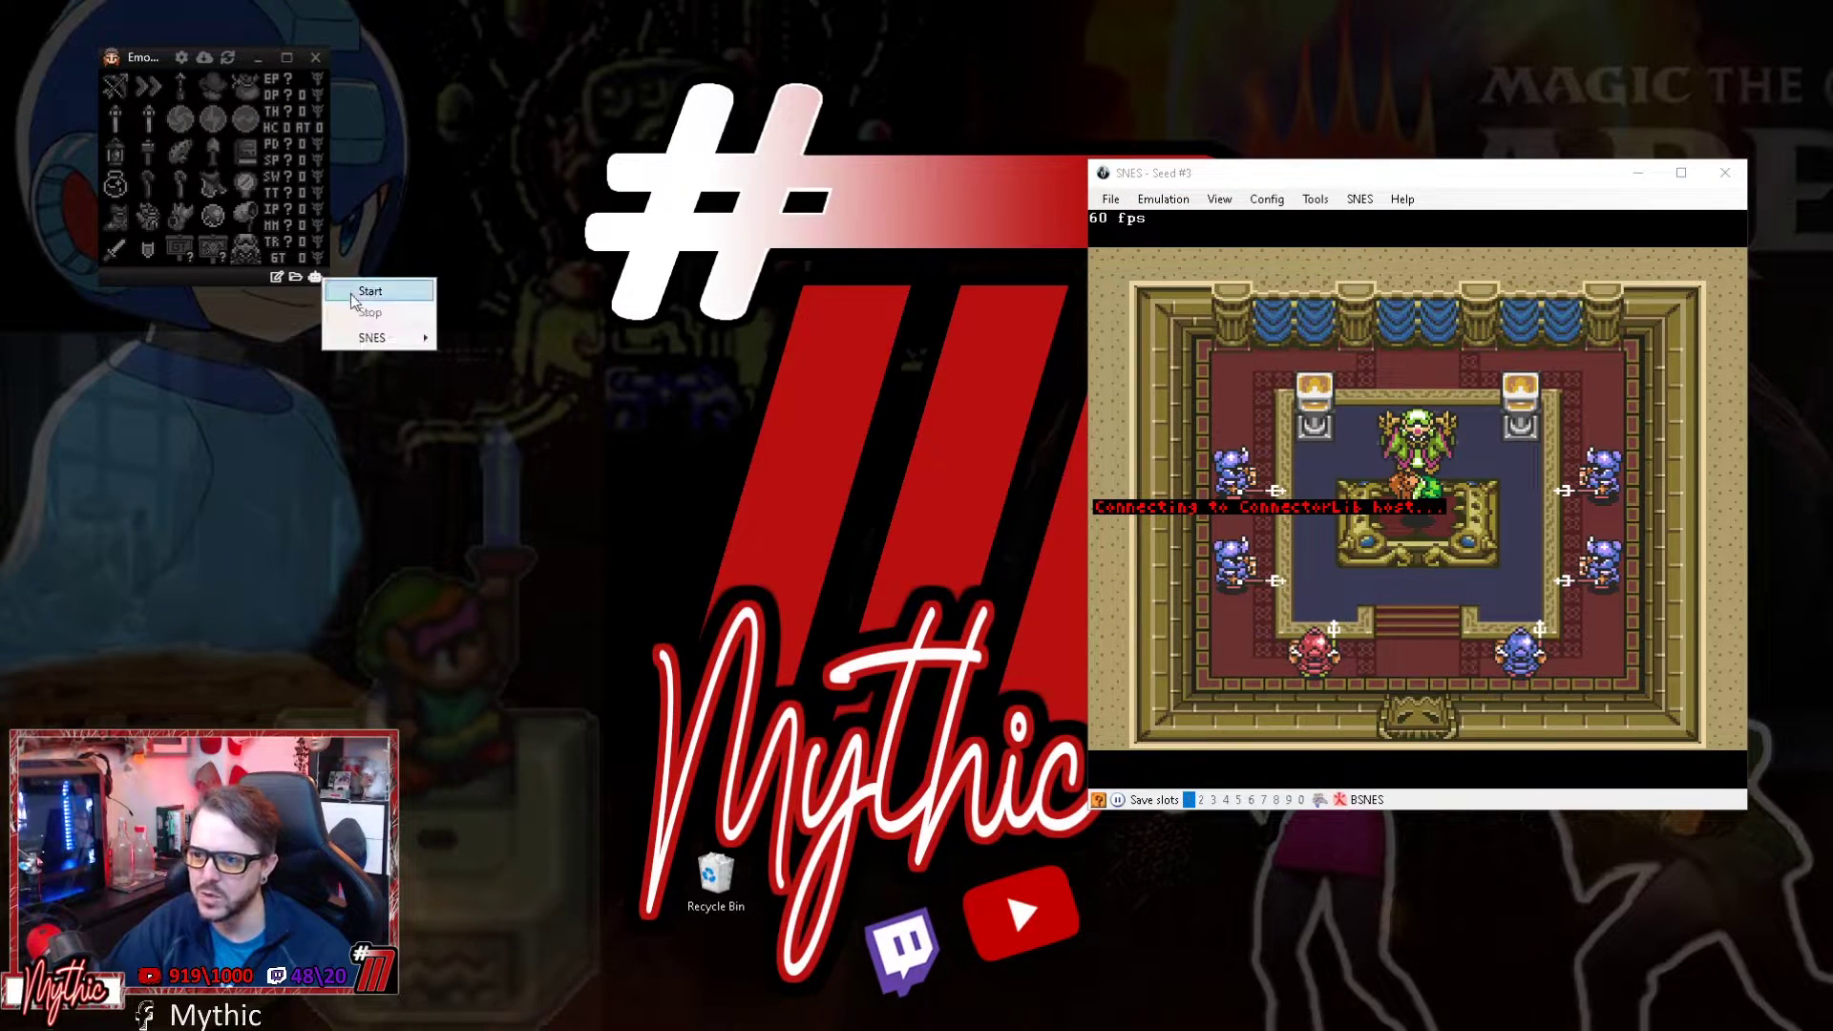
pyautogui.moveTo(387, 339)
pyautogui.click(473, 350)
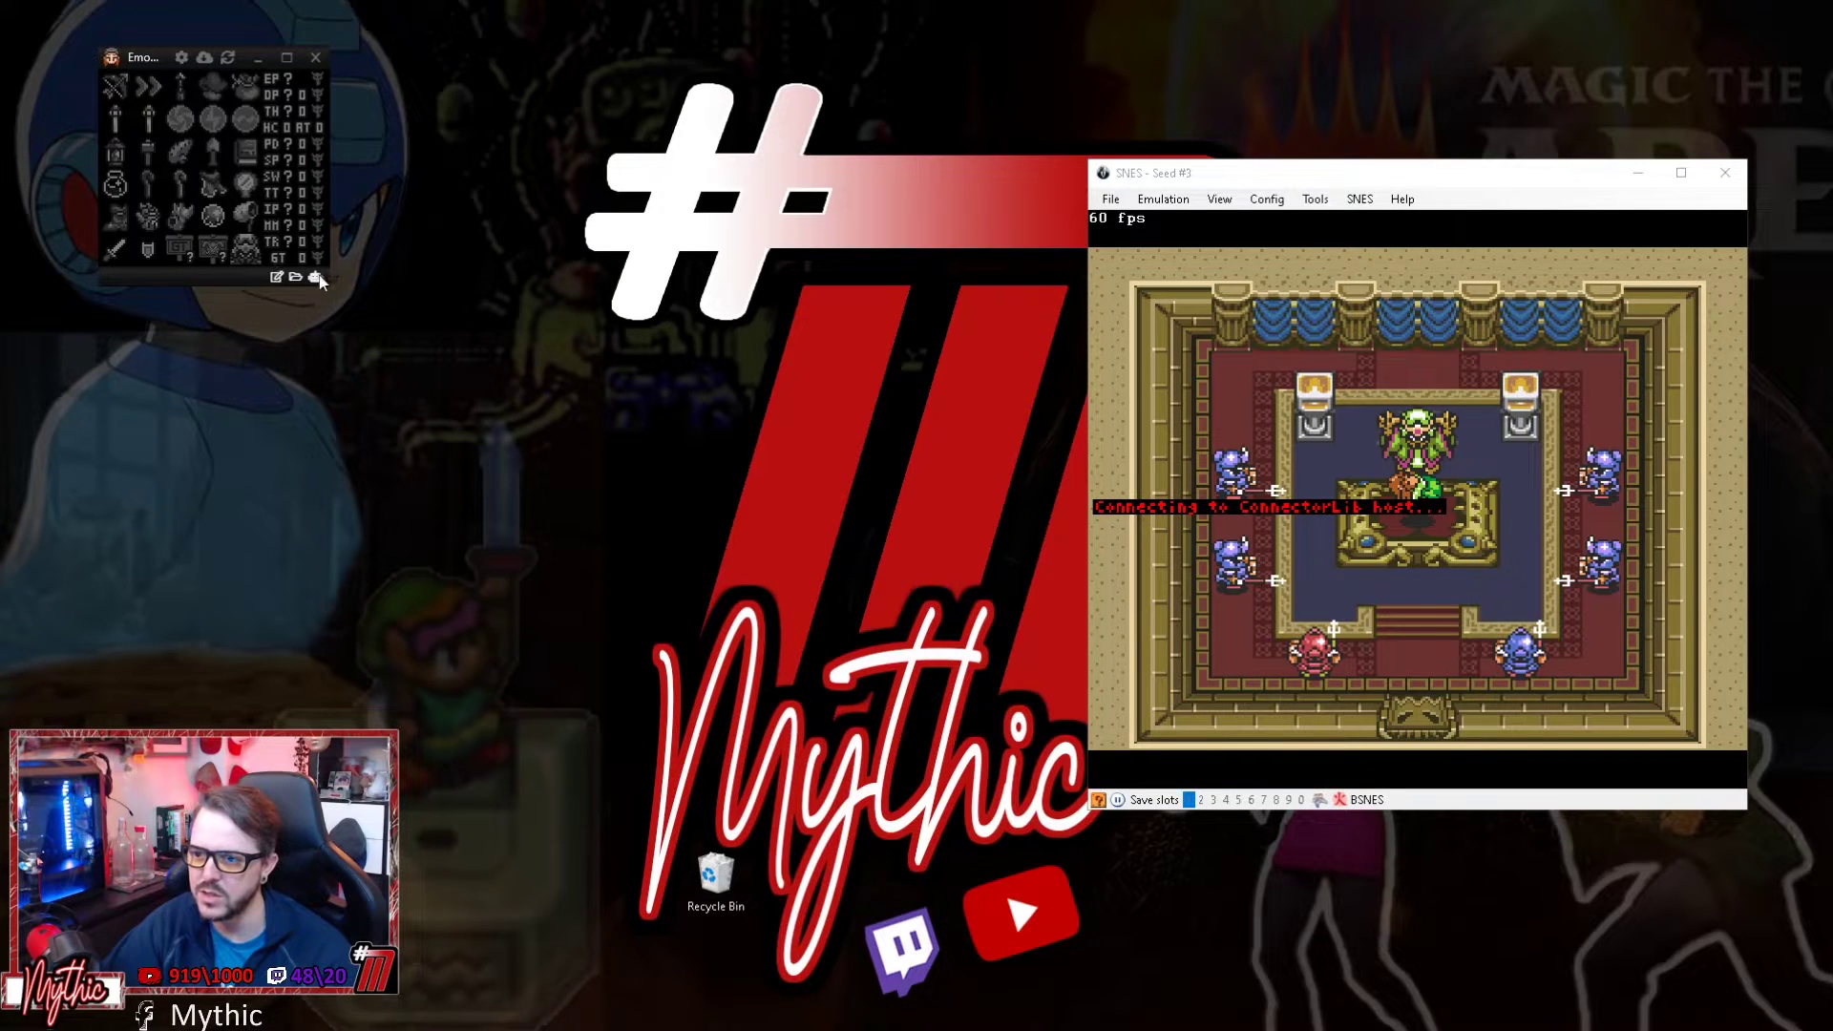
pyautogui.rightClick(320, 278)
pyautogui.click(485, 344)
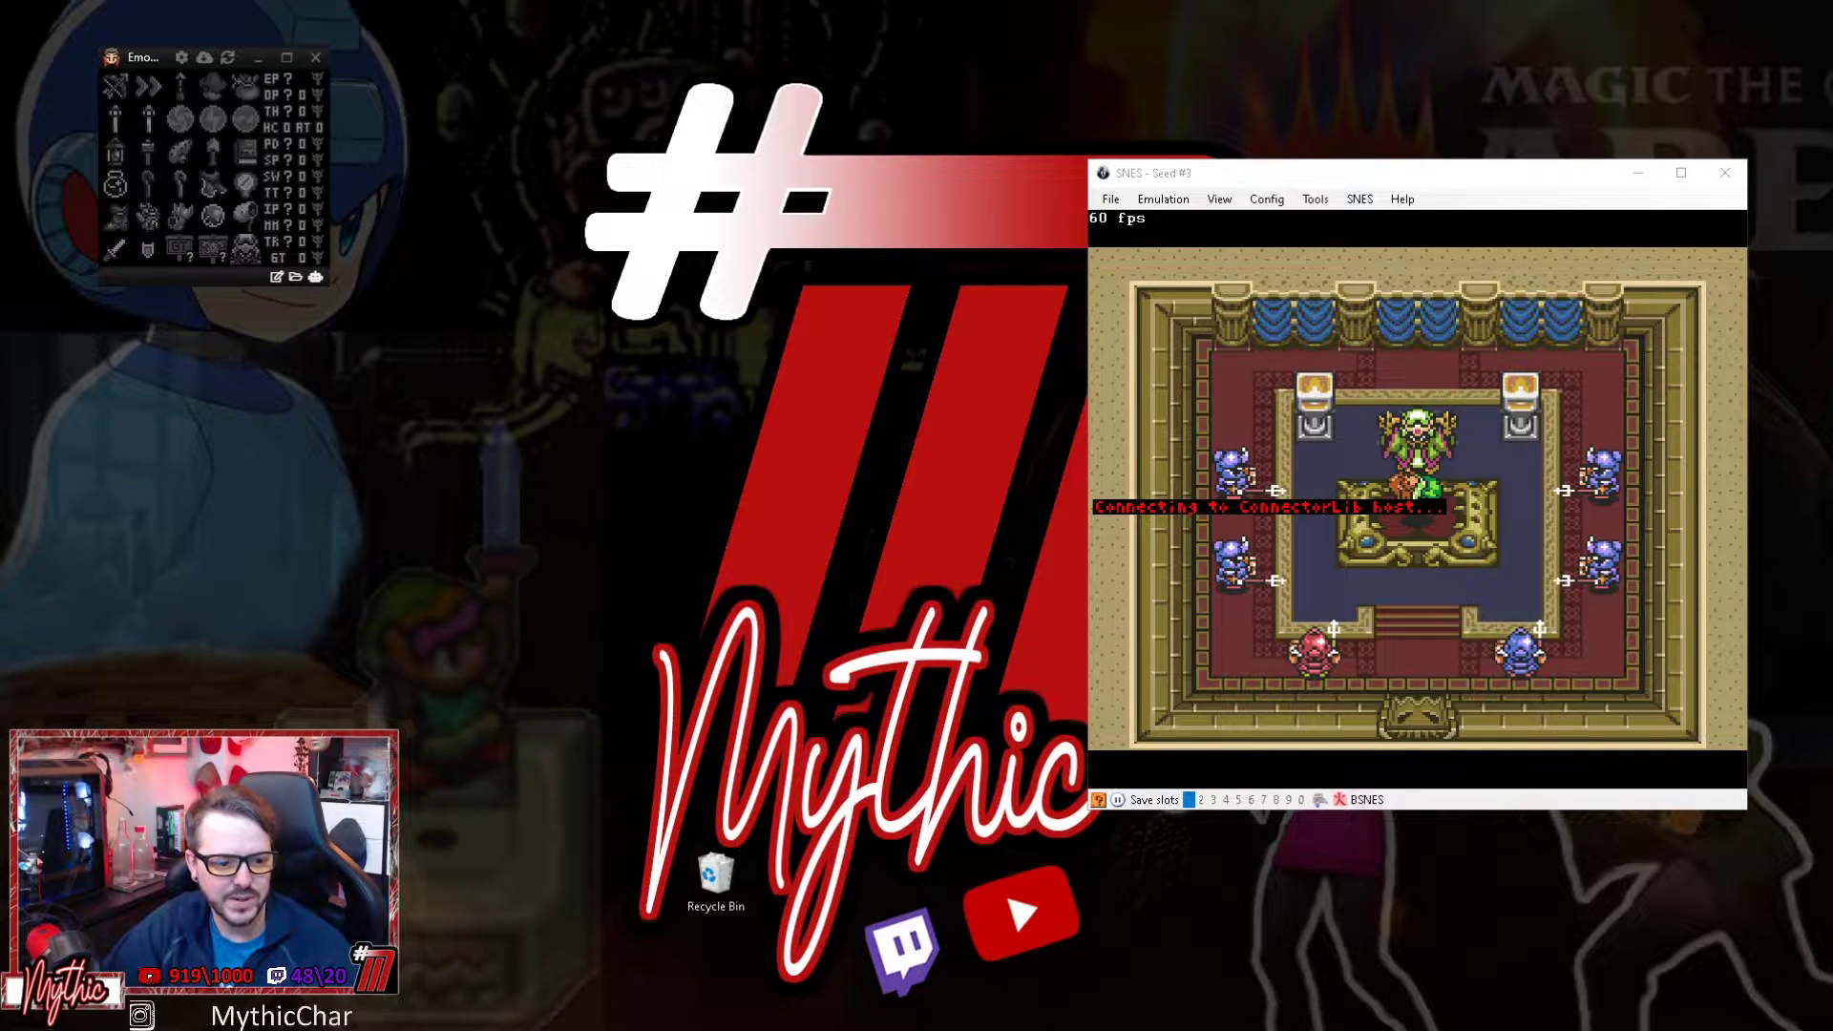
# Switch to the Lua Console, remove the connector script from its list and move the console closer to the tracker.
pyautogui.hotkey('alt', 'Tab')
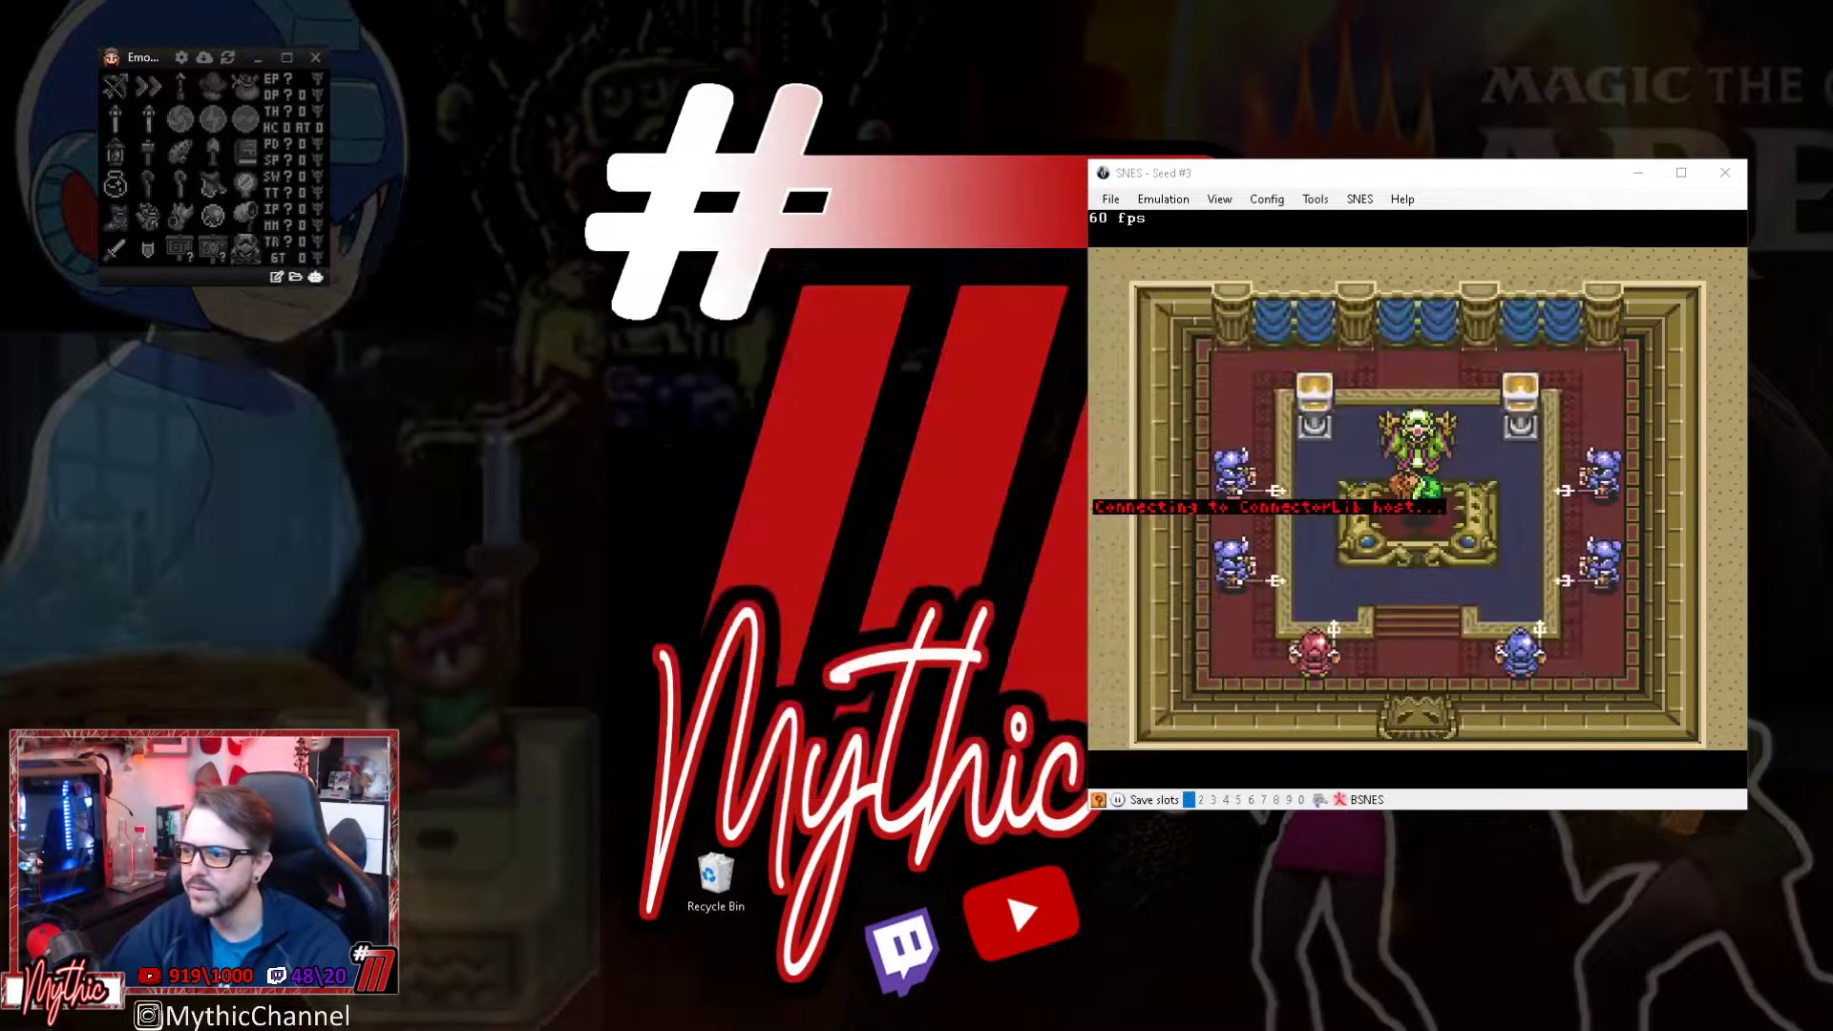
pyautogui.hotkey('alt', 'Tab')
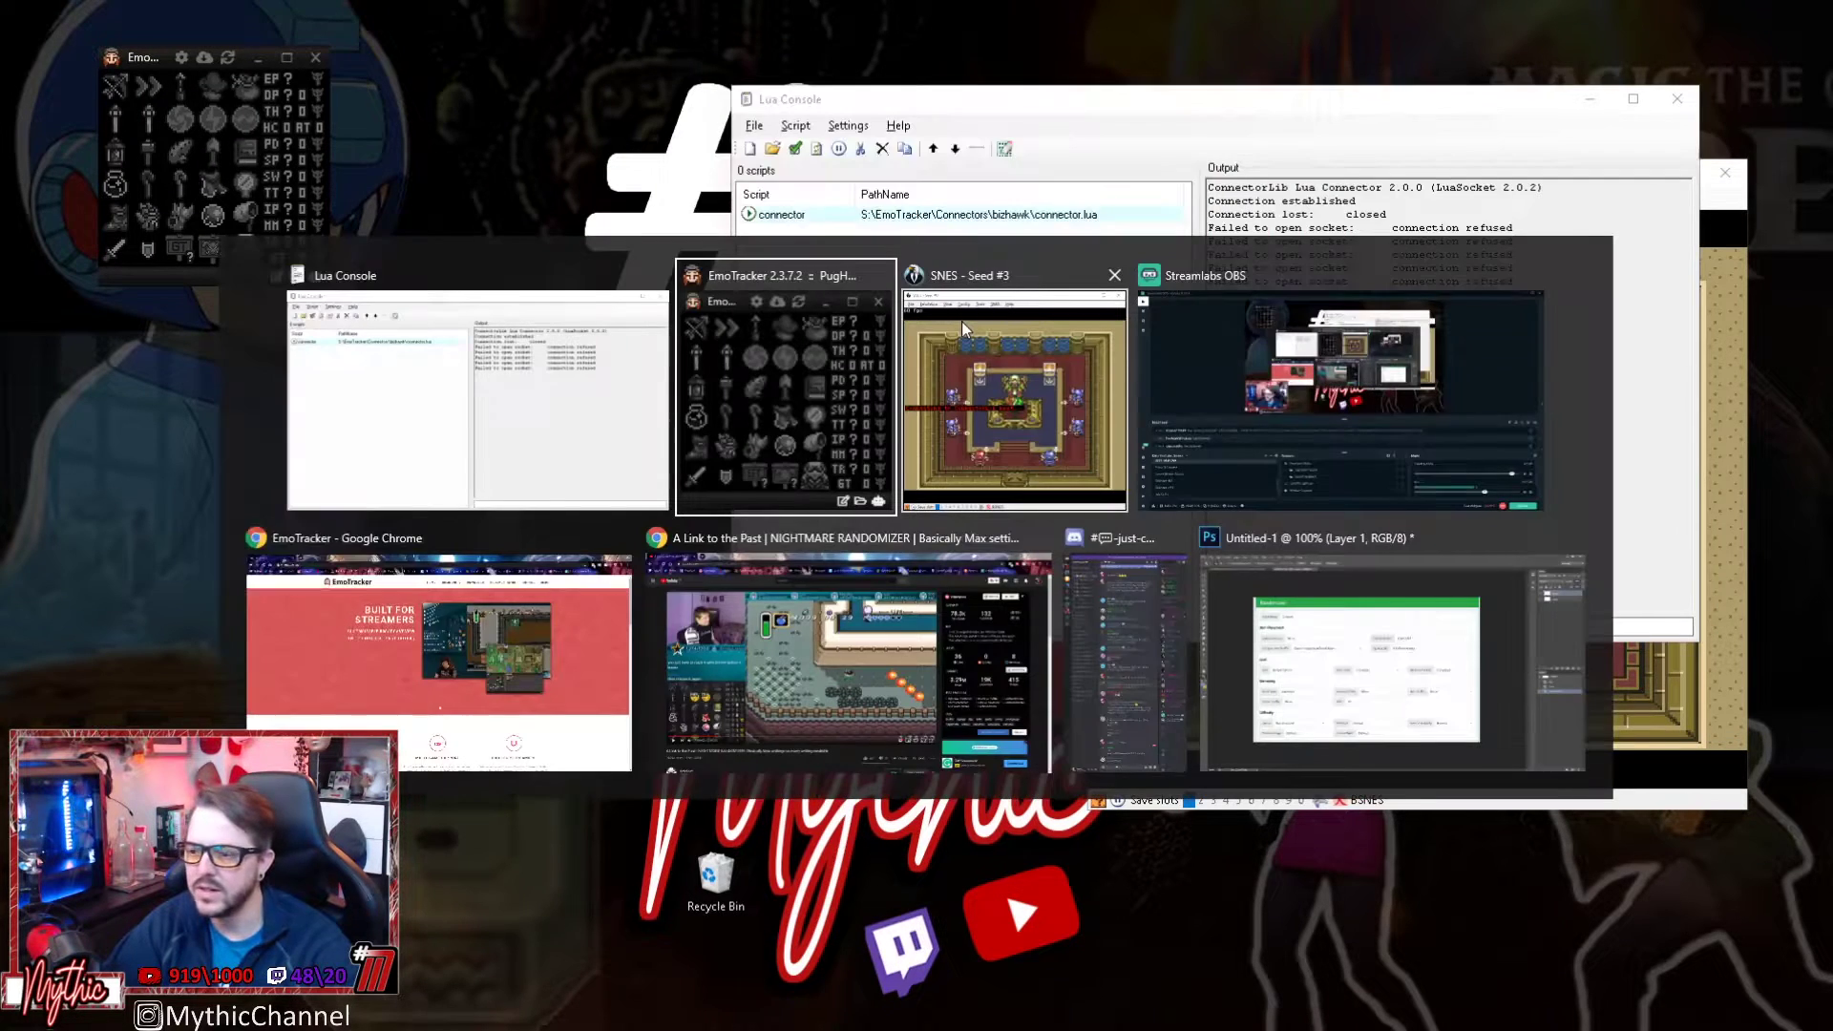
pyautogui.press('Tab')
pyautogui.press('Tab')
pyautogui.press('Tab')
pyautogui.press('Tab')
pyautogui.press('Tab')
pyautogui.press('Tab')
pyautogui.press('Tab')
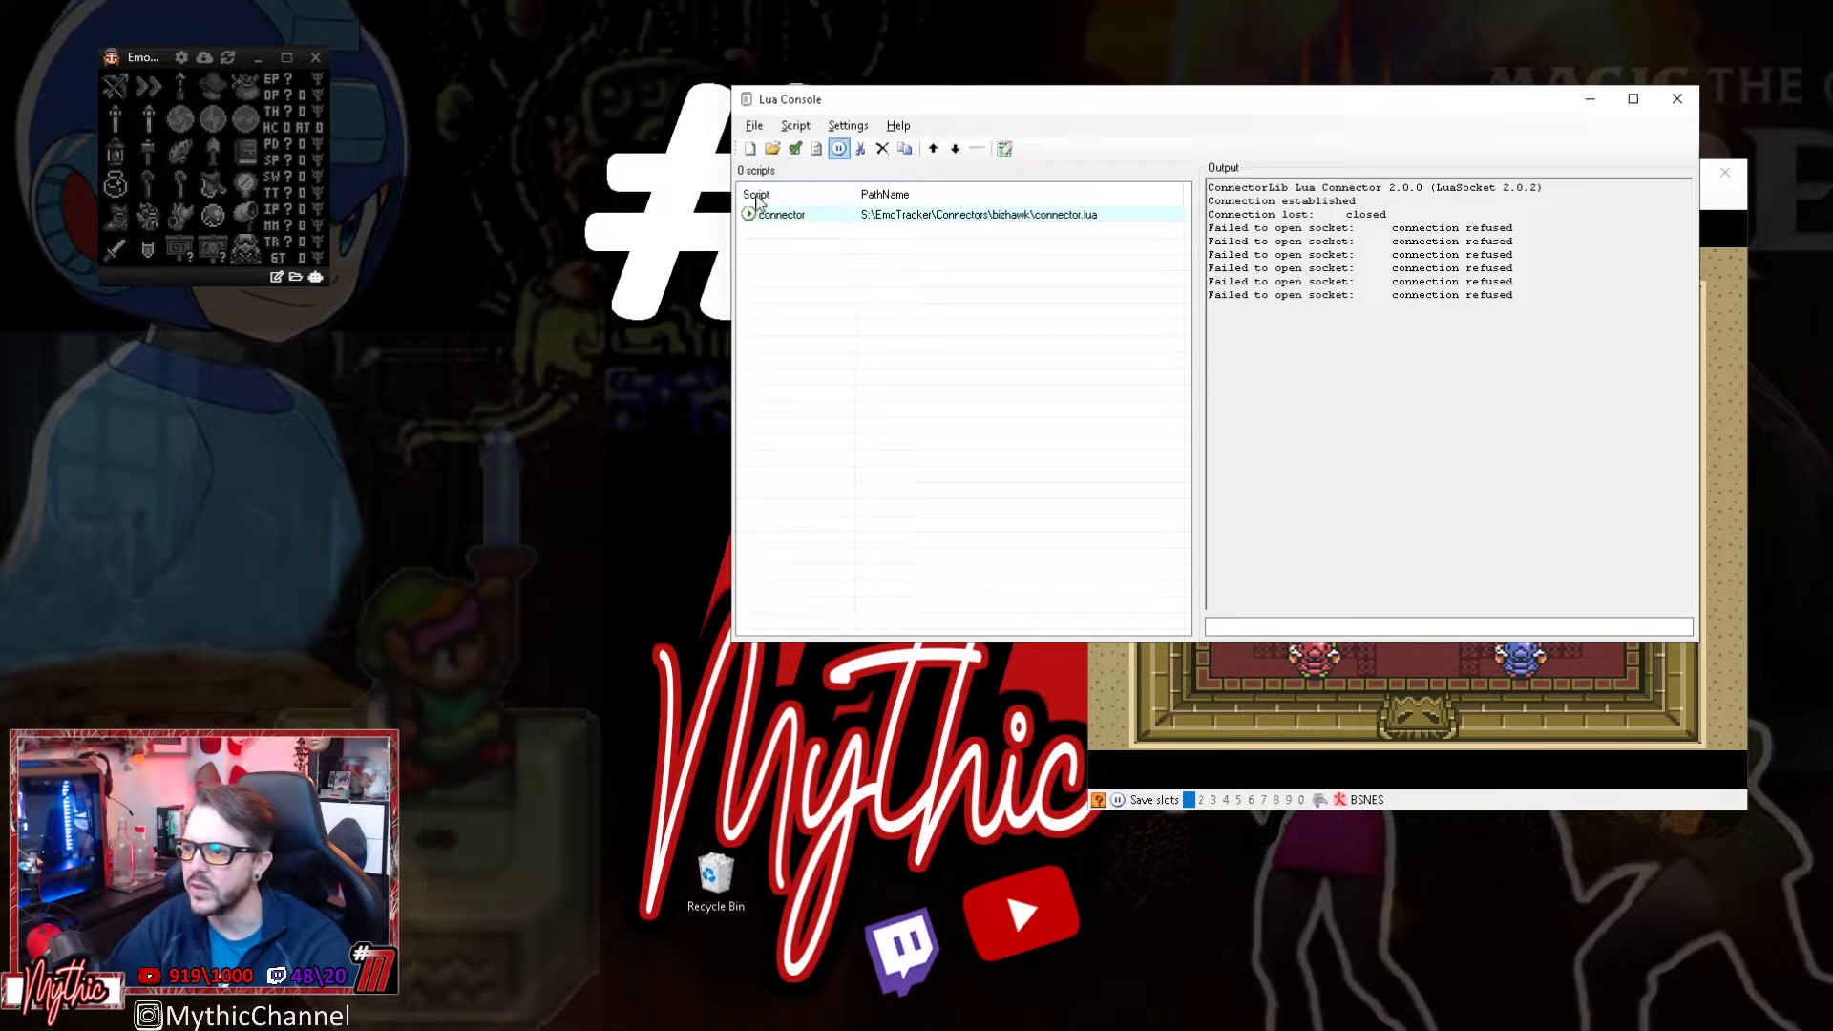
pyautogui.press('Delete')
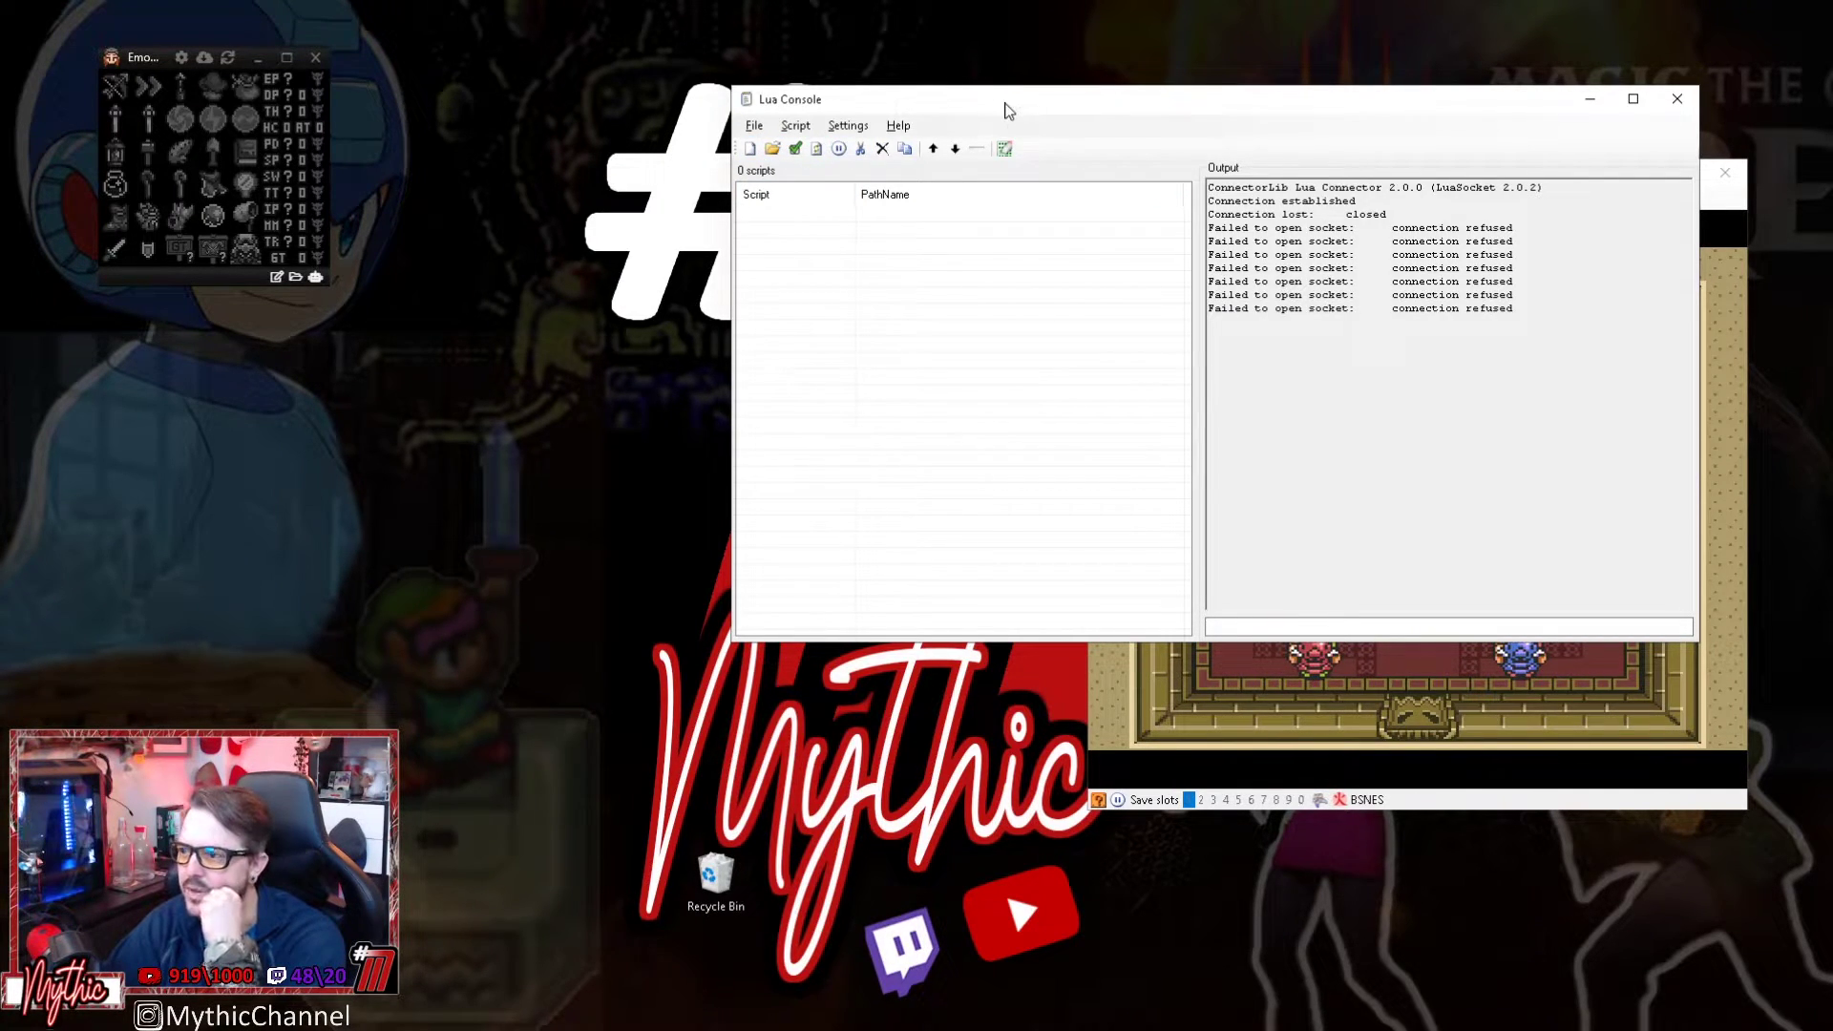
pyautogui.moveTo(1006, 109); pyautogui.dragTo(858, 200)
# Bring the game to the front and retry the SNES connection for EmoTracker's auto-tracking.
pyautogui.click(1231, 178)
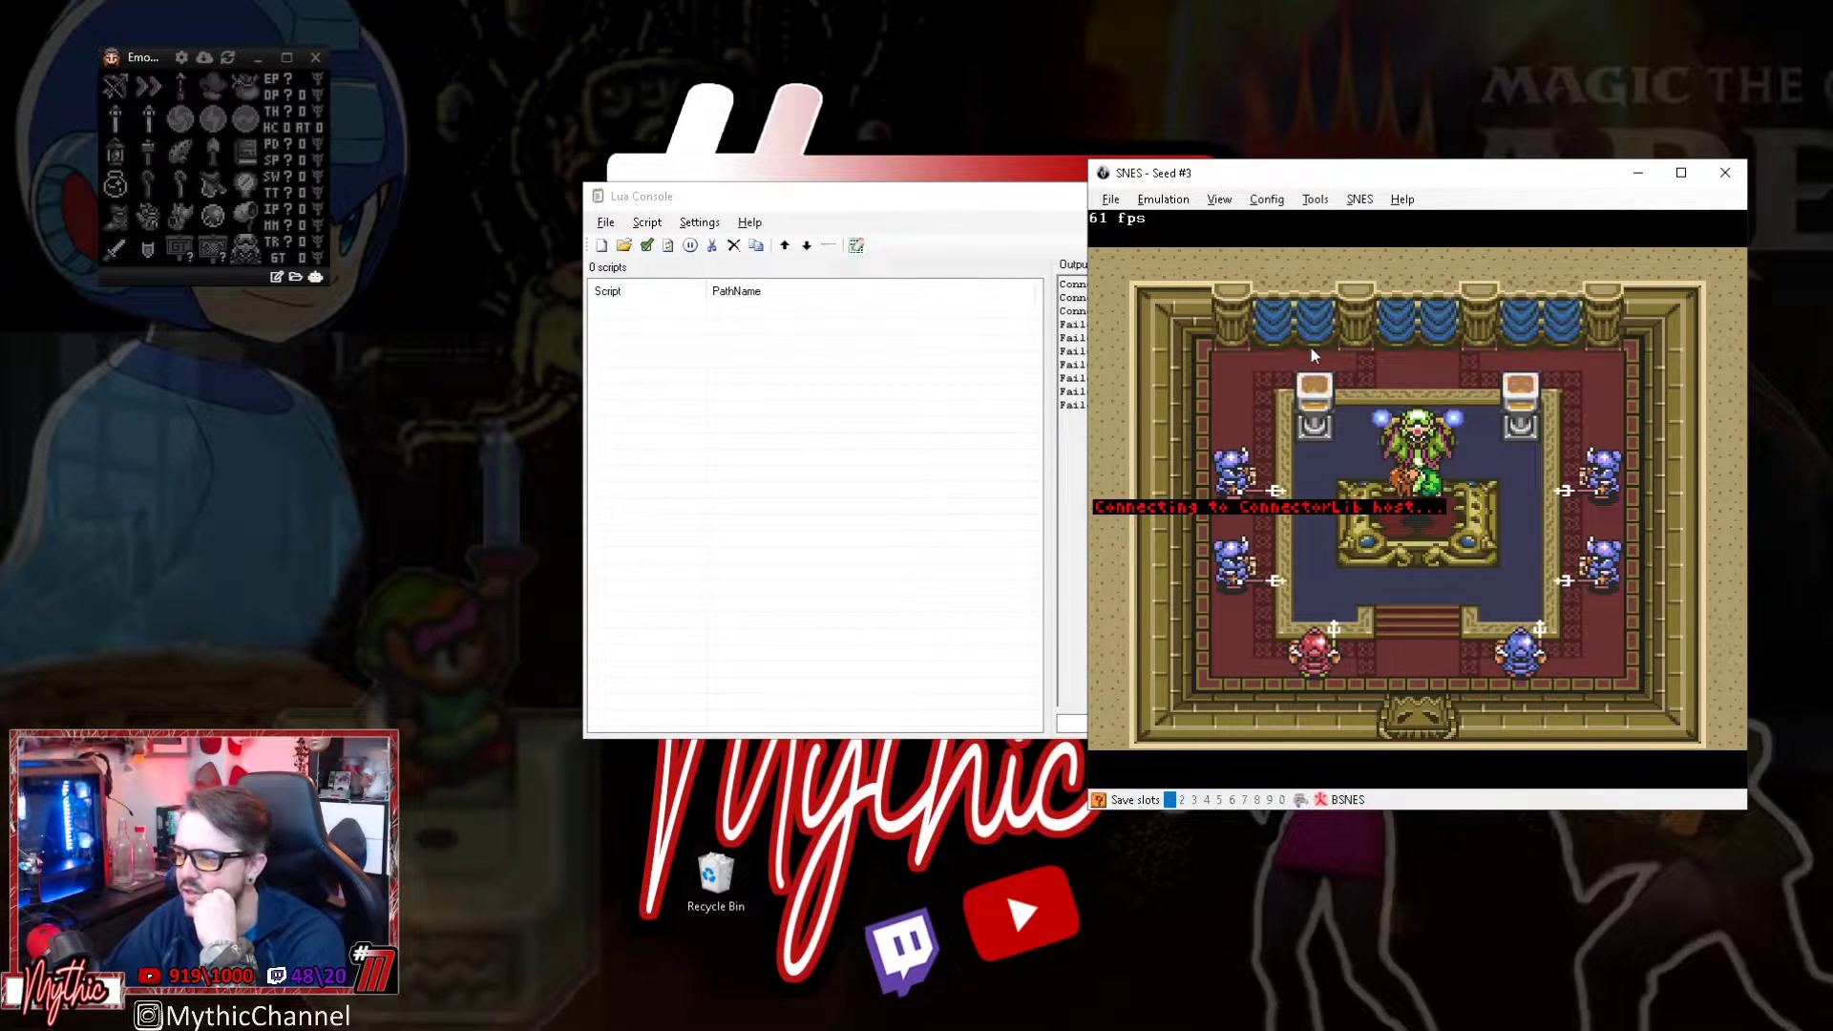
pyautogui.click(316, 278)
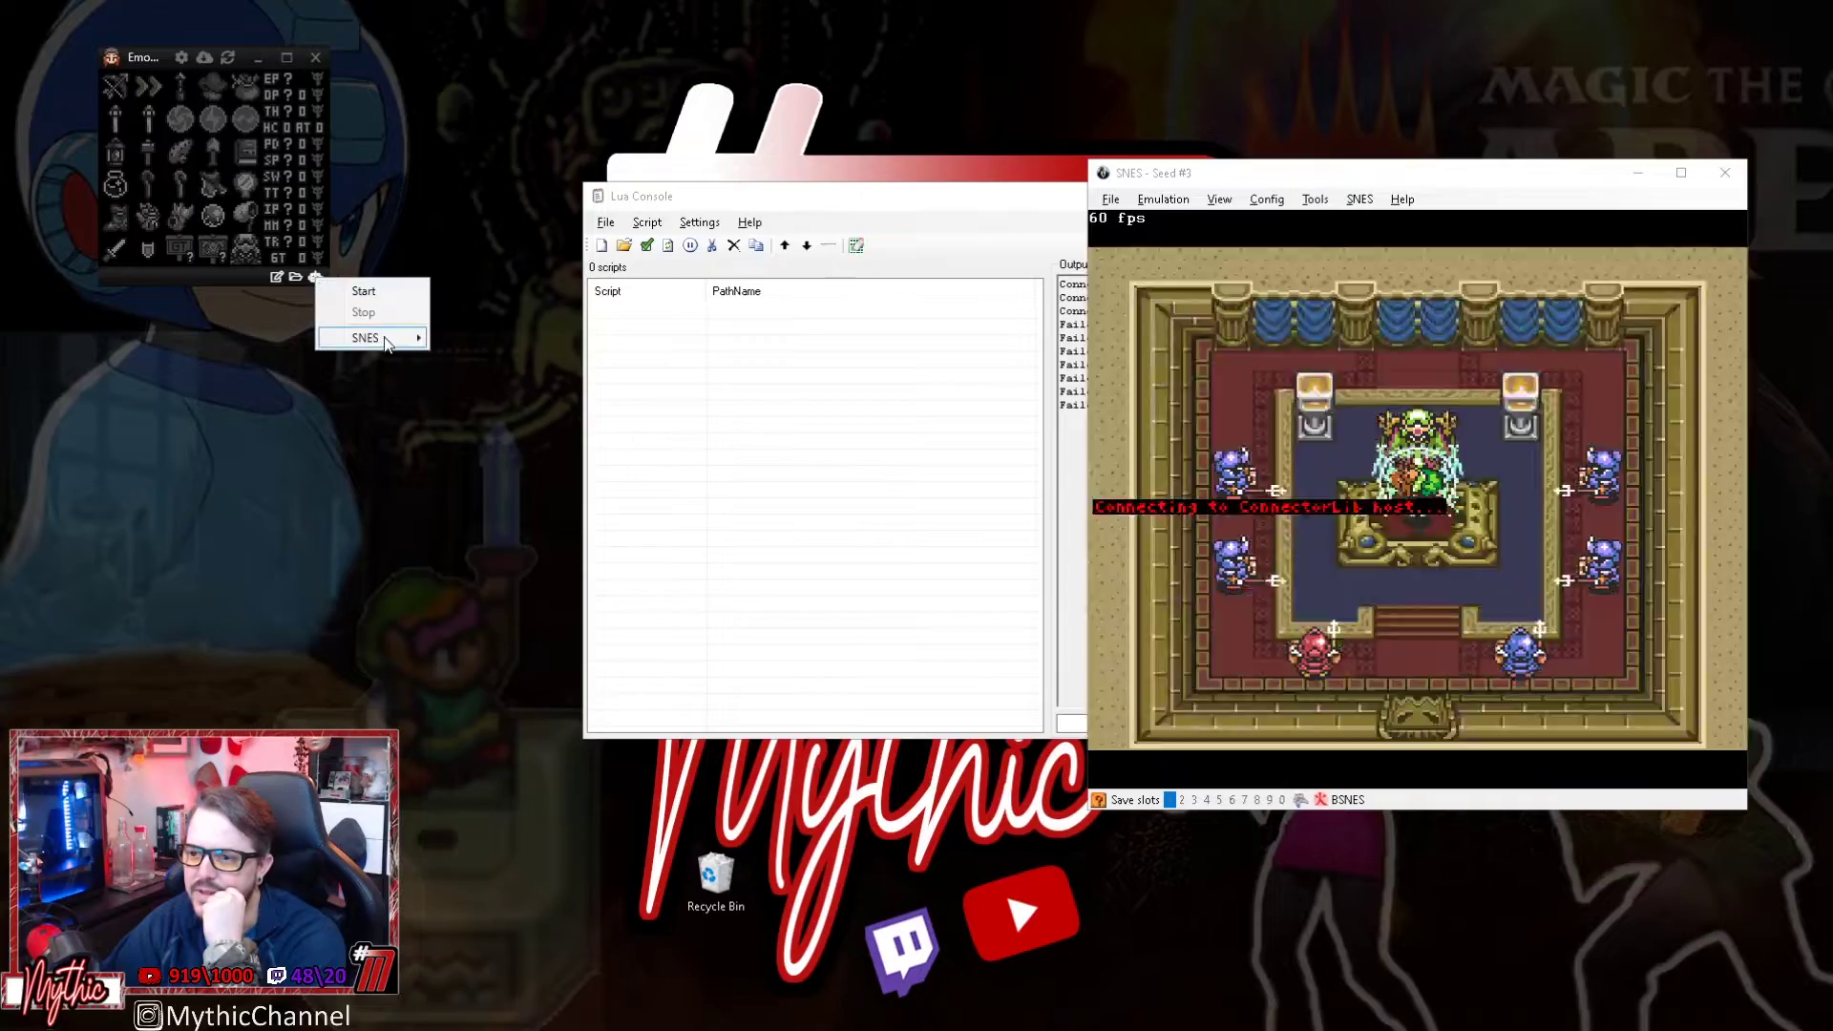
pyautogui.moveTo(363, 336)
pyautogui.click(449, 334)
pyautogui.click(316, 278)
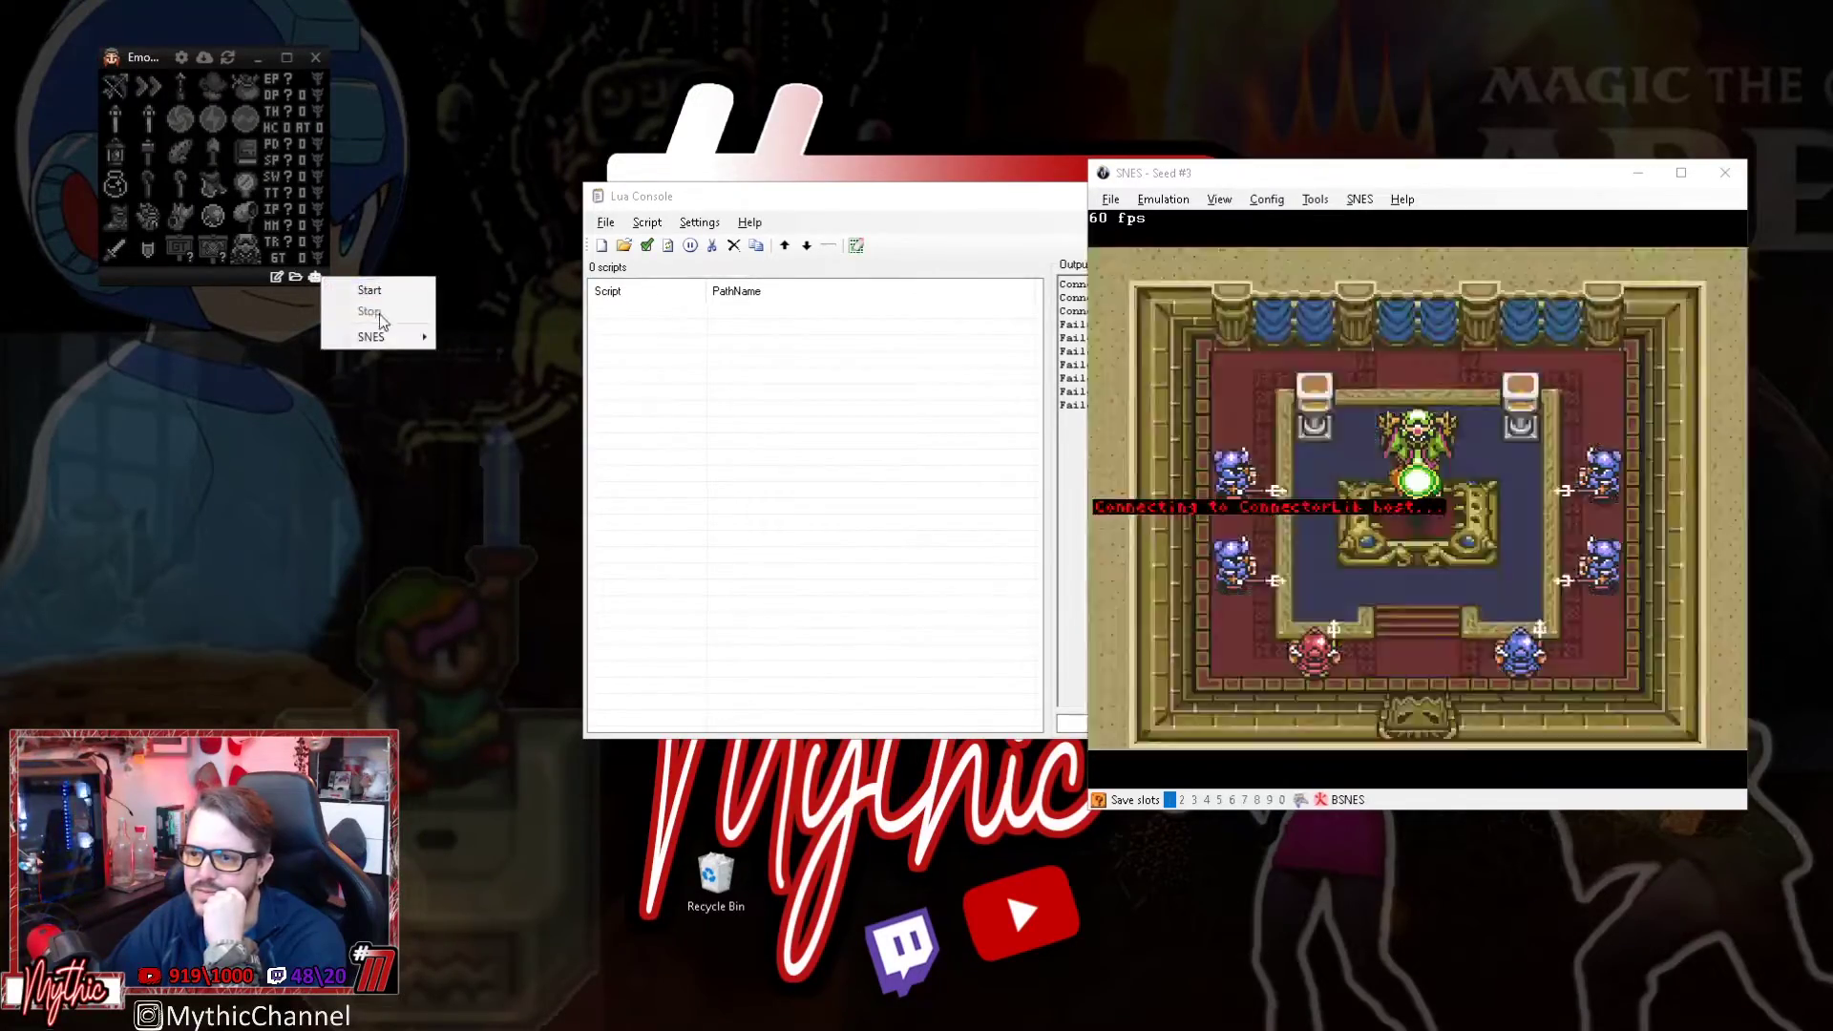
pyautogui.click(477, 349)
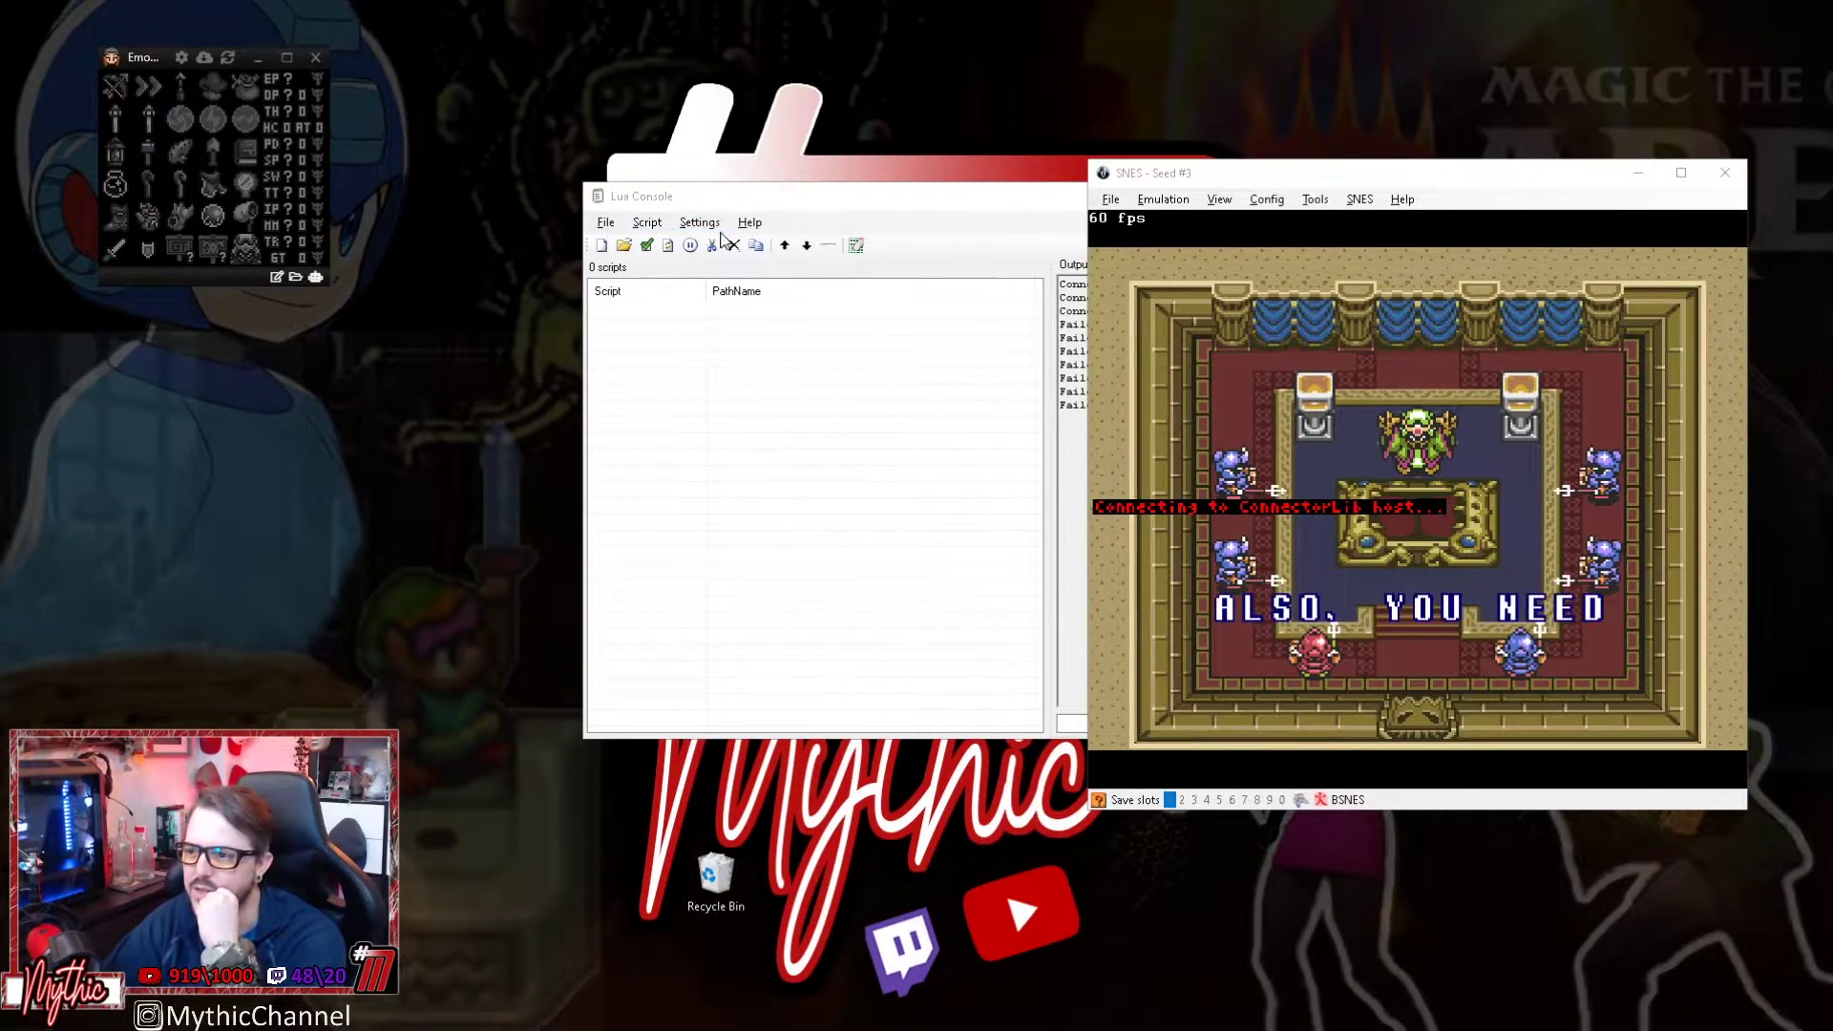
# Reload connector.lua from the EmoTracker > Connectors > bizhawk folder in the Lua Console.
pyautogui.click(837, 199)
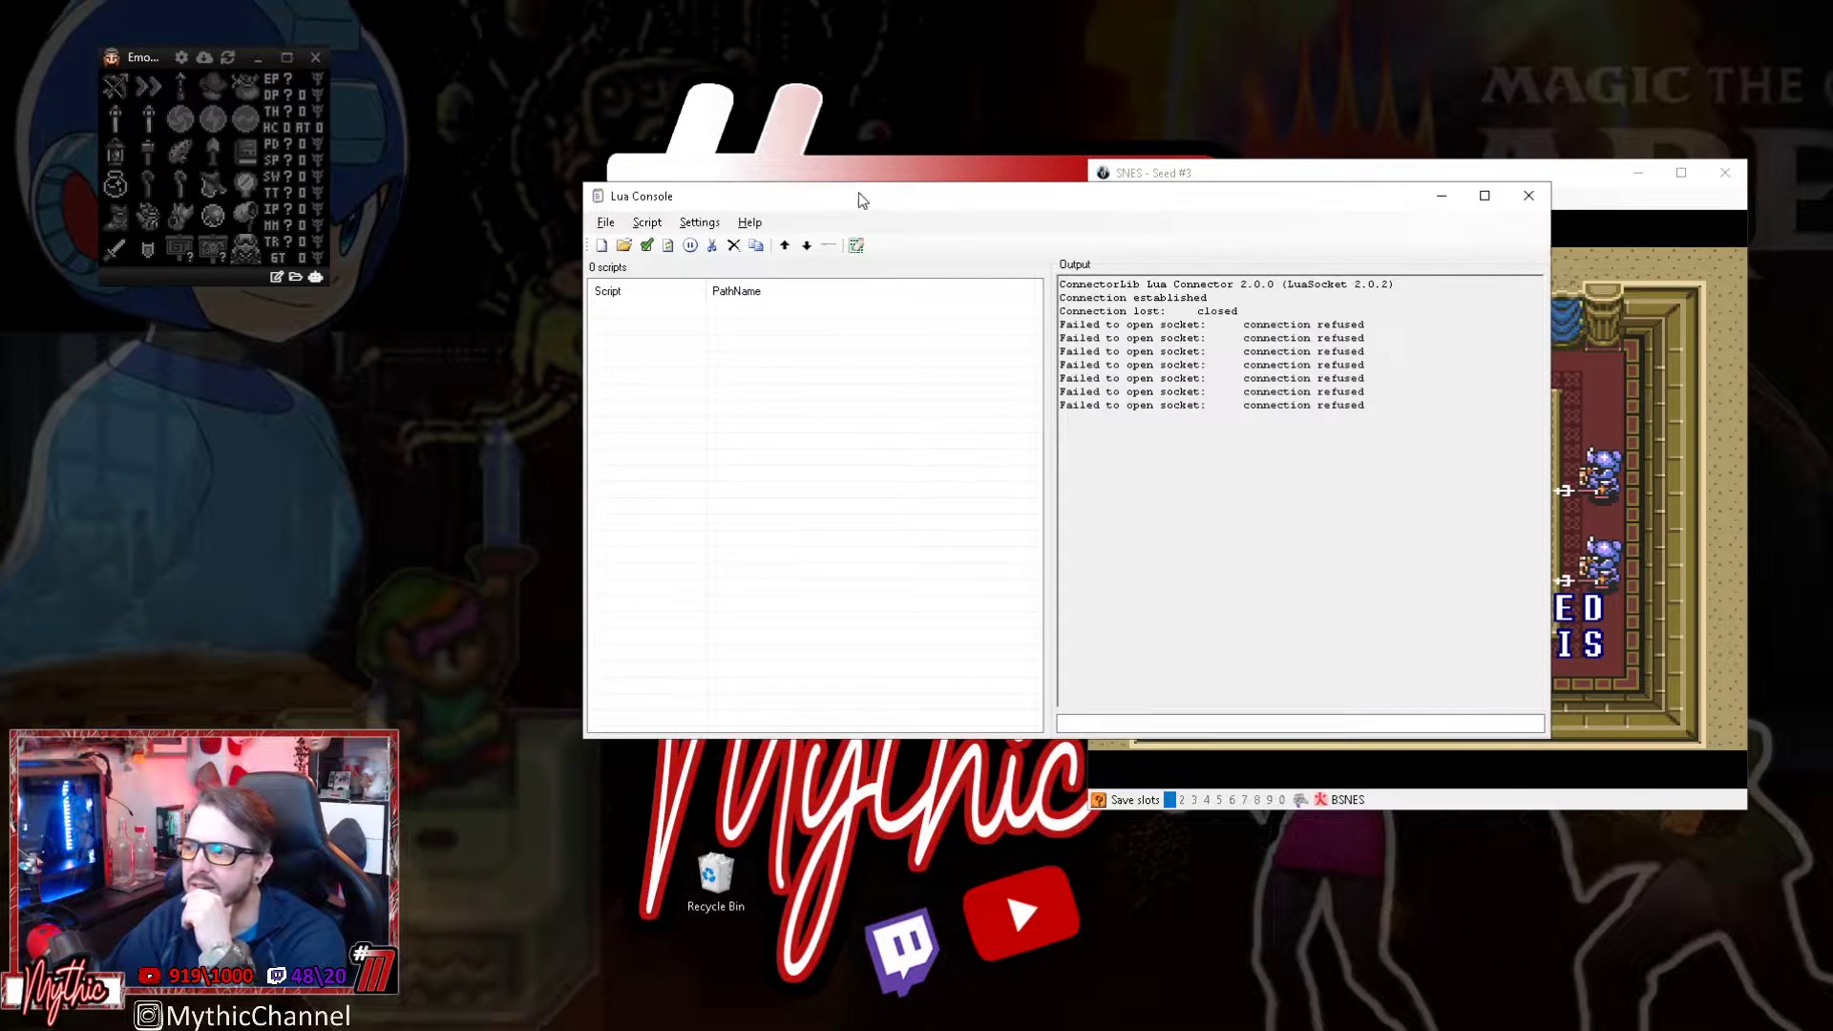
pyautogui.click(625, 245)
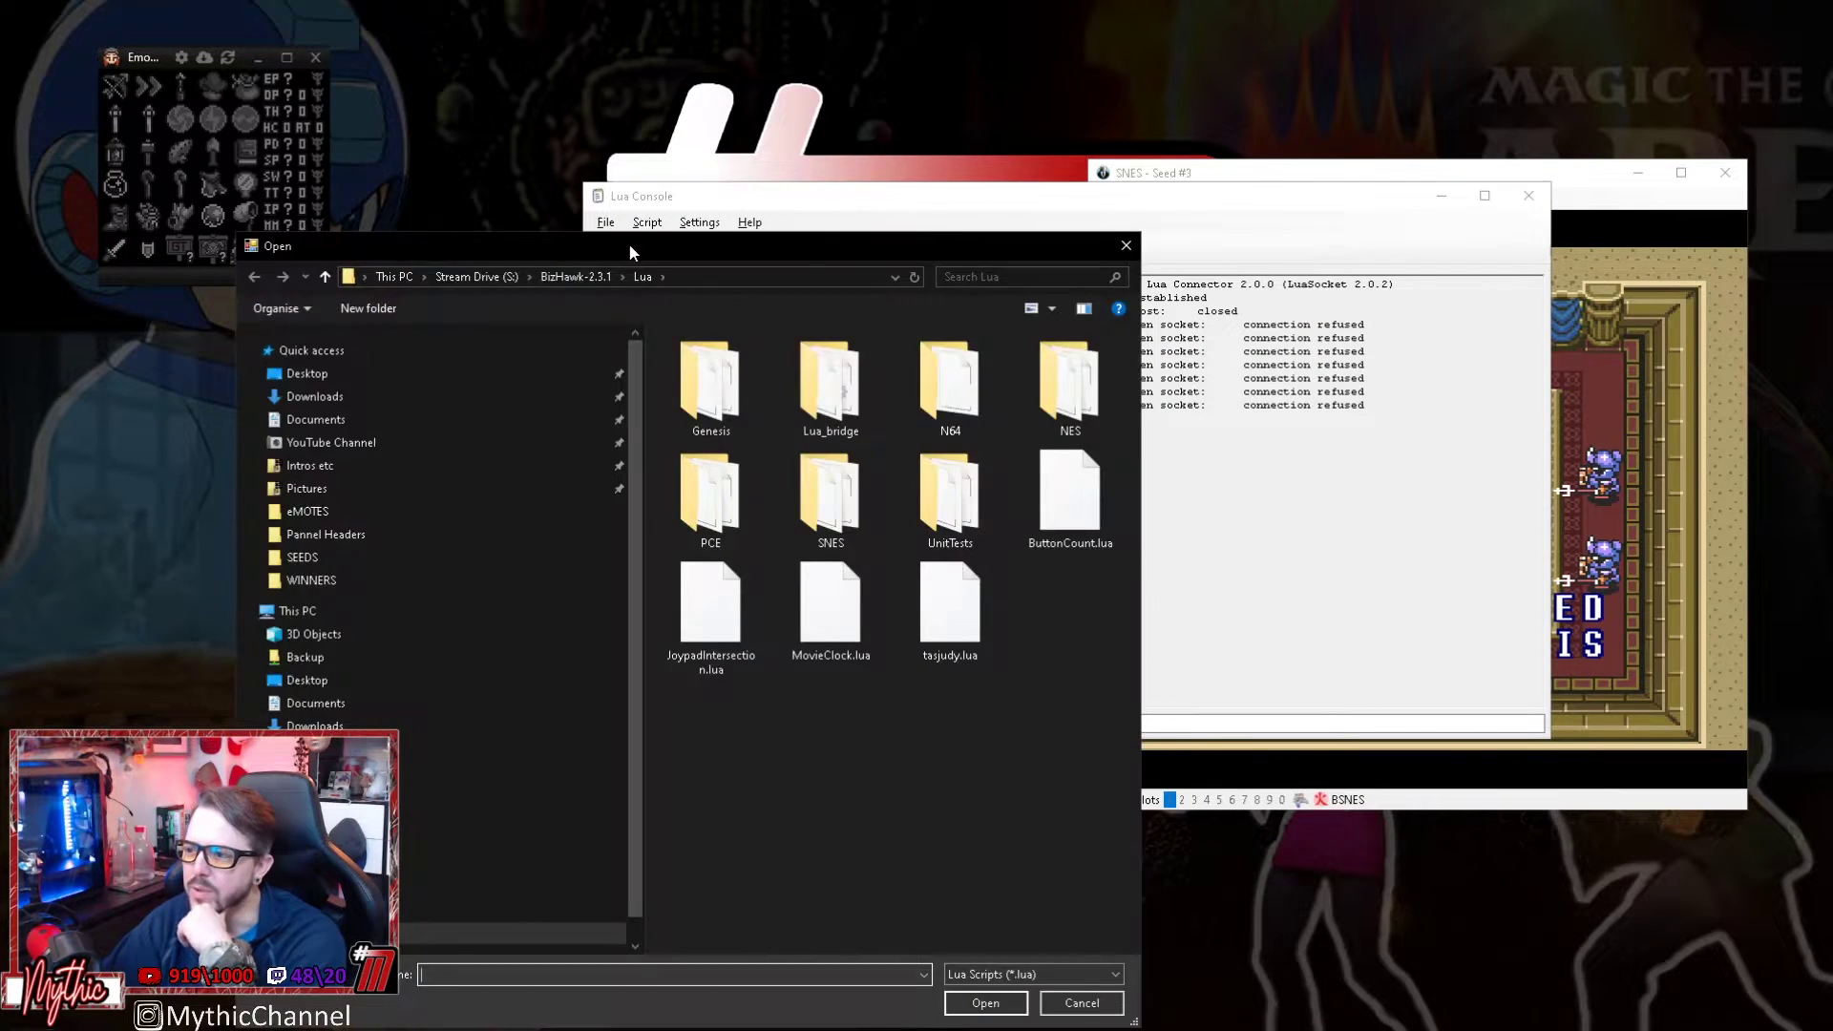
pyautogui.click(476, 272)
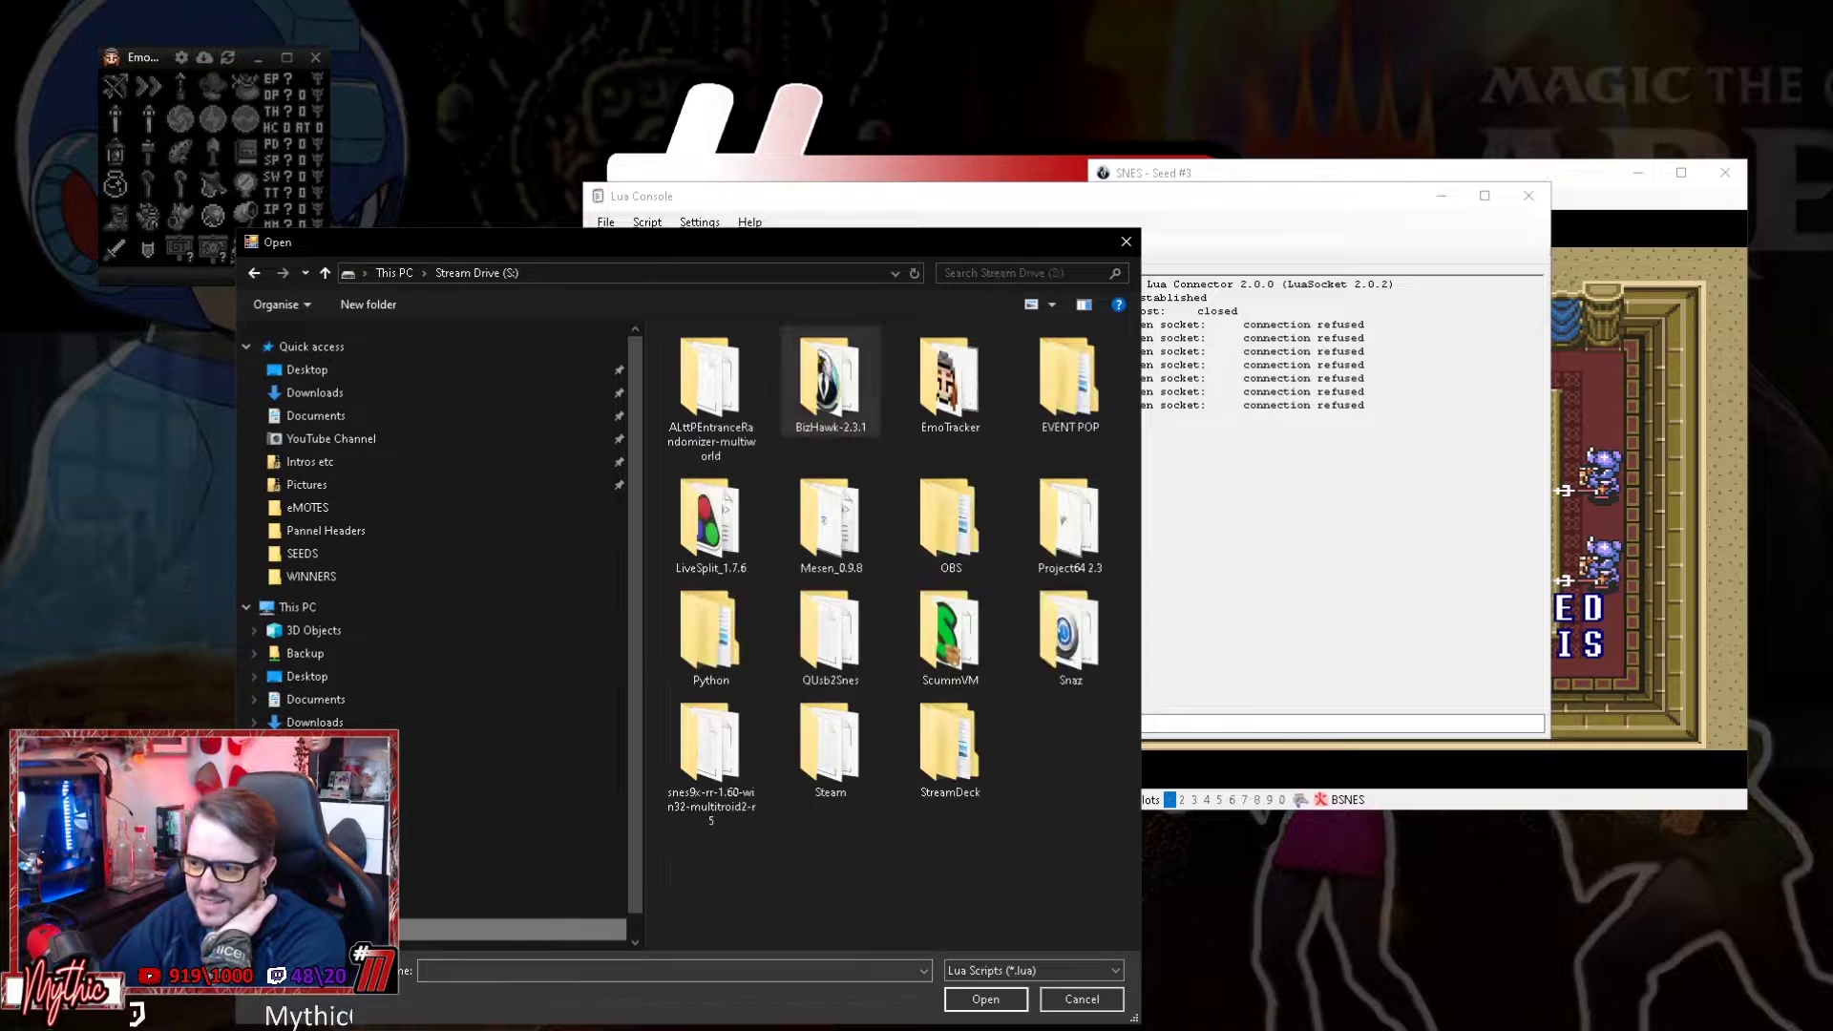
pyautogui.doubleClick(935, 336)
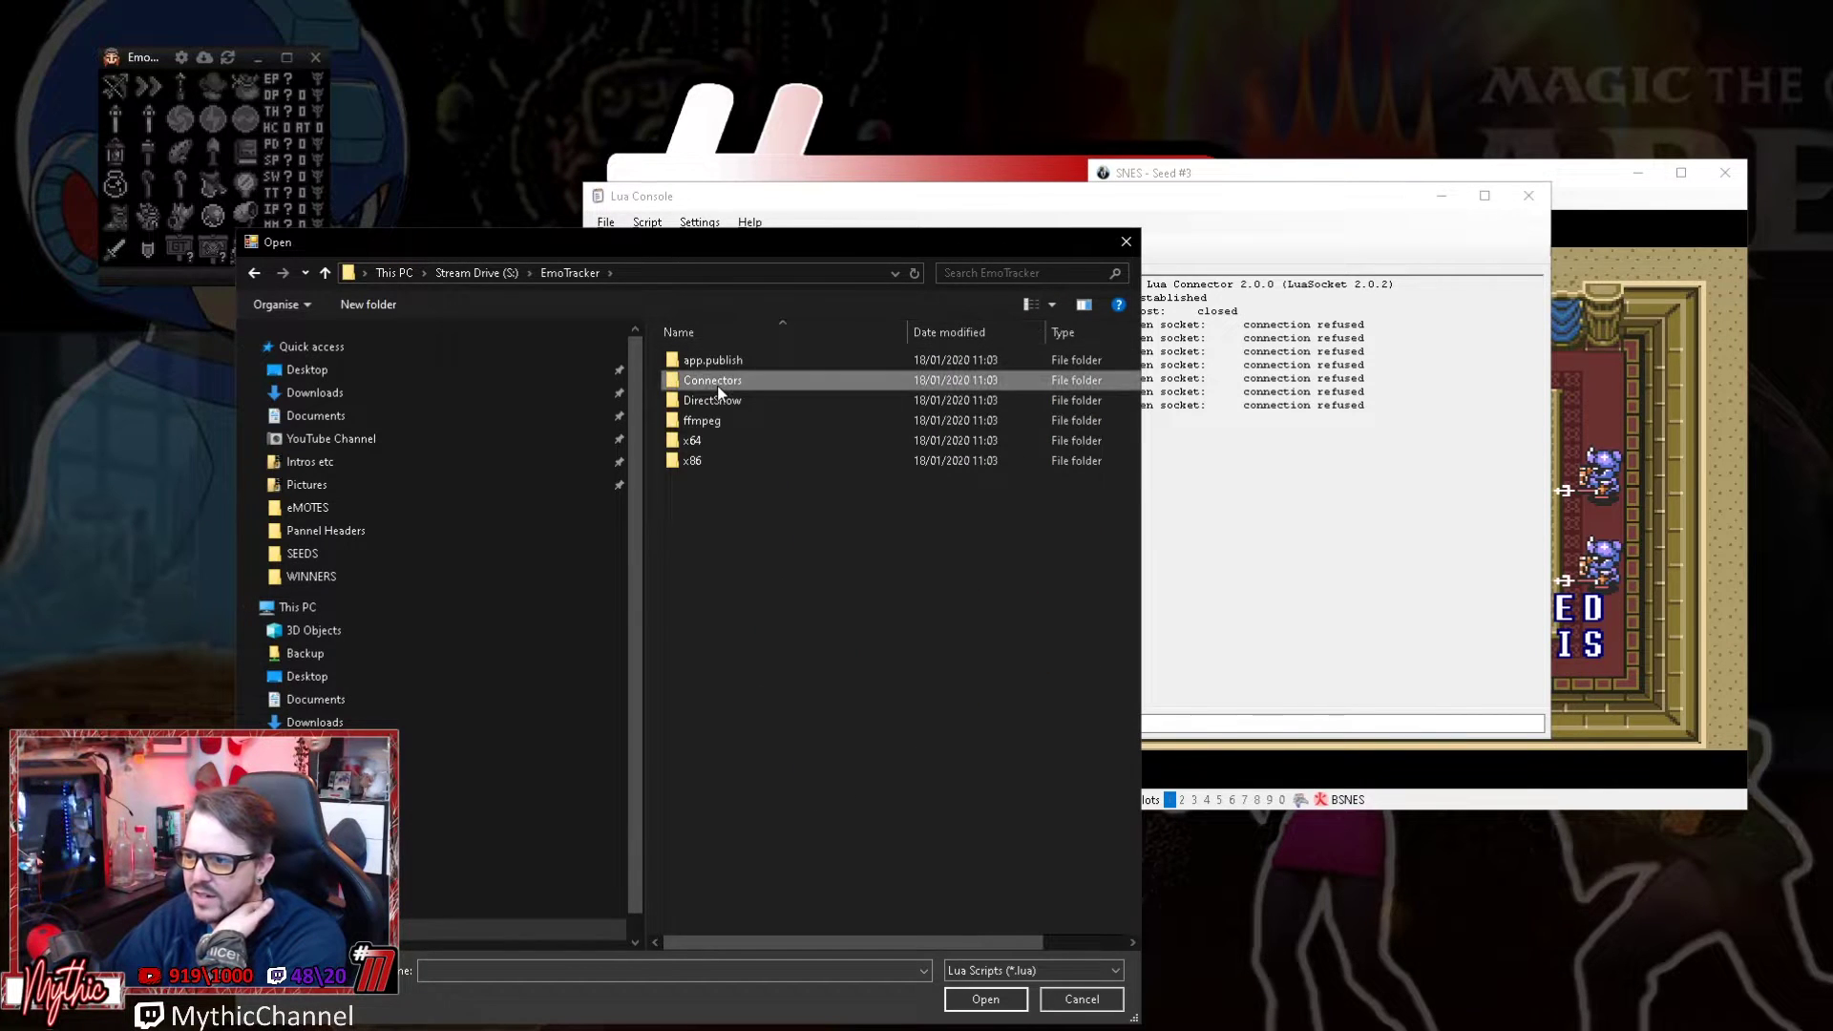
pyautogui.doubleClick(741, 380)
pyautogui.doubleClick(745, 359)
pyautogui.doubleClick(959, 401)
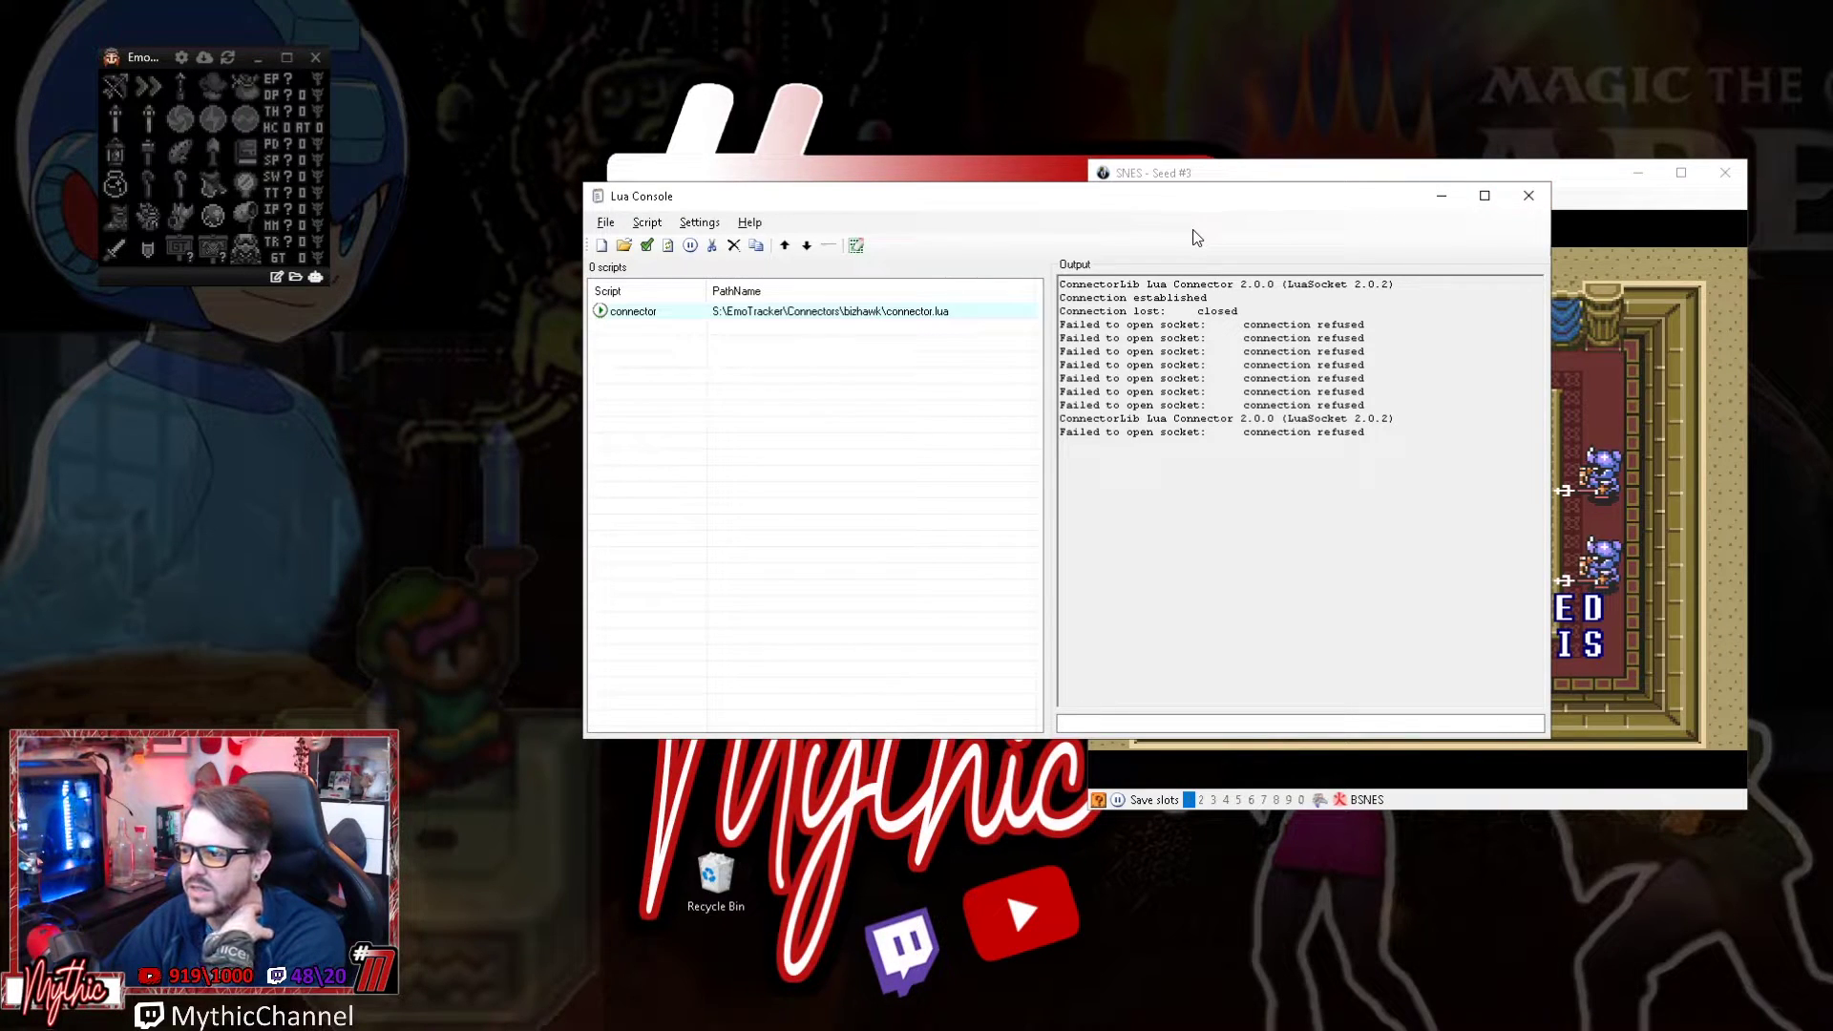
# Move the Lua Console clear of the game window and reset the emulated game.
pyautogui.moveTo(1071, 208); pyautogui.dragTo(542, 345)
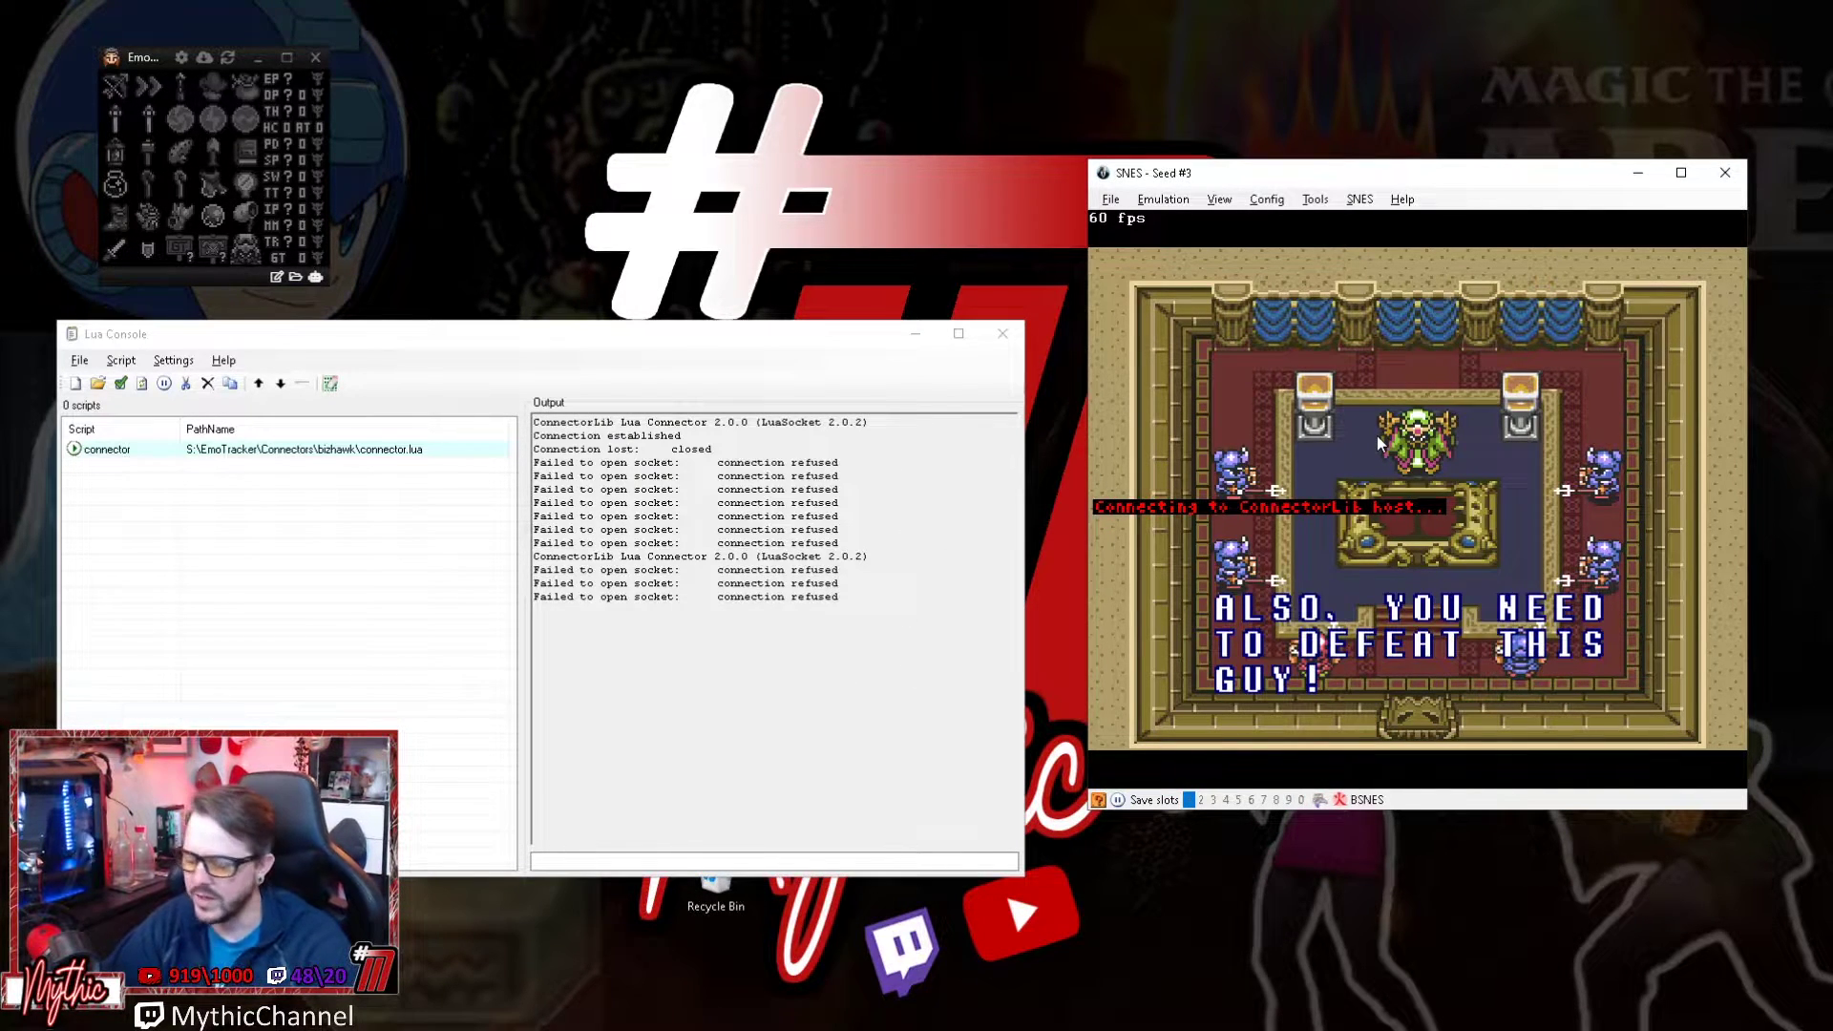
pyautogui.hotkey('ctrl', 'r')
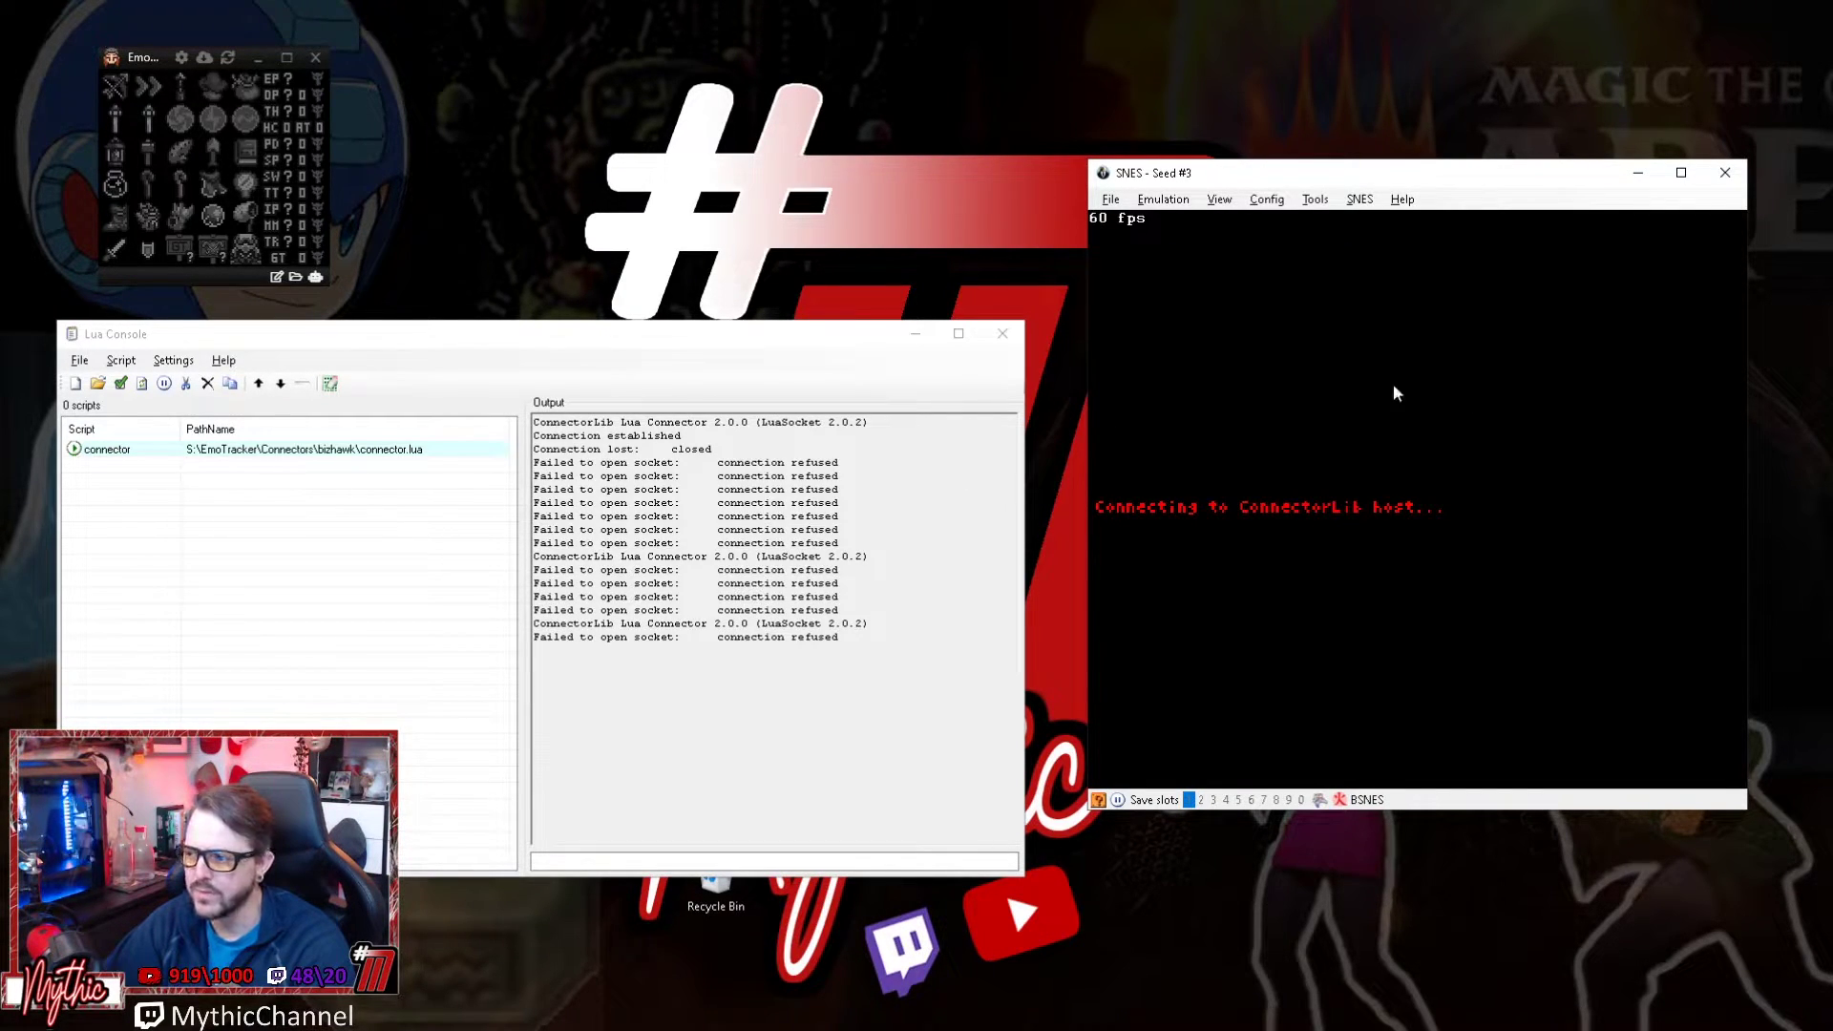
# Remove the connector script from the Lua Console's script list and close the console.
pyautogui.click(99, 455)
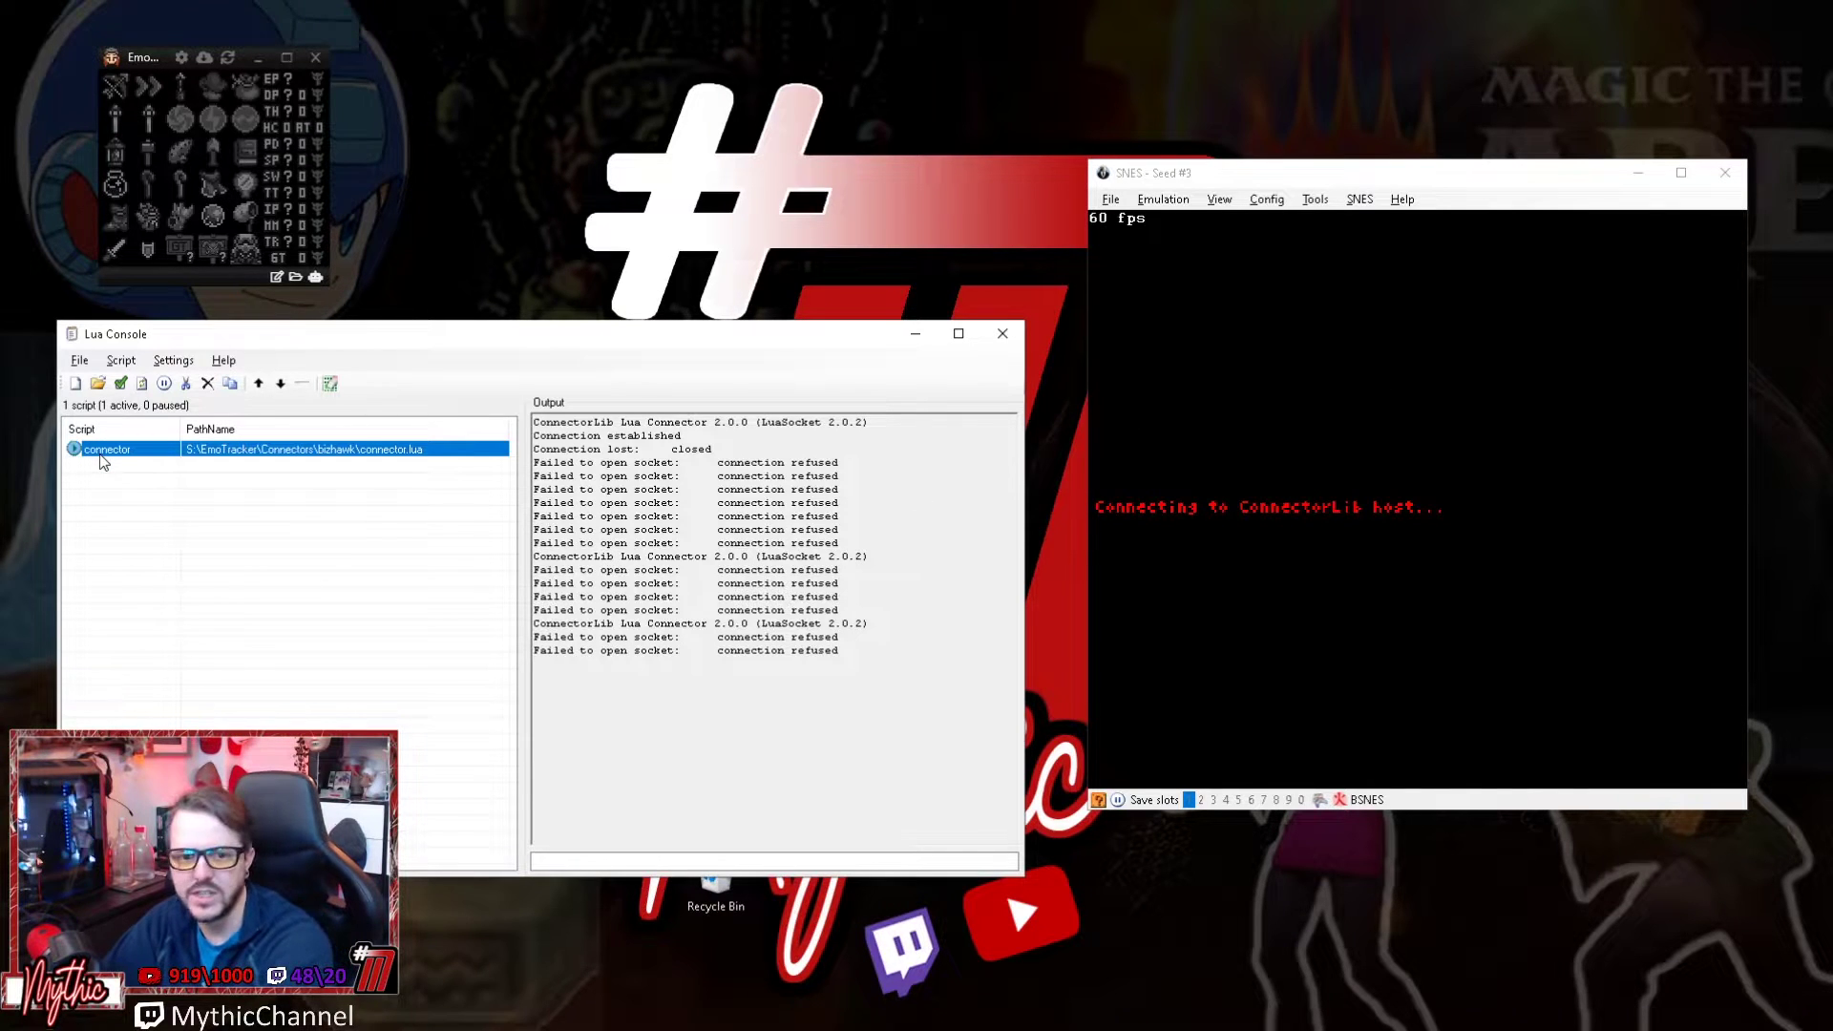
pyautogui.press('Delete')
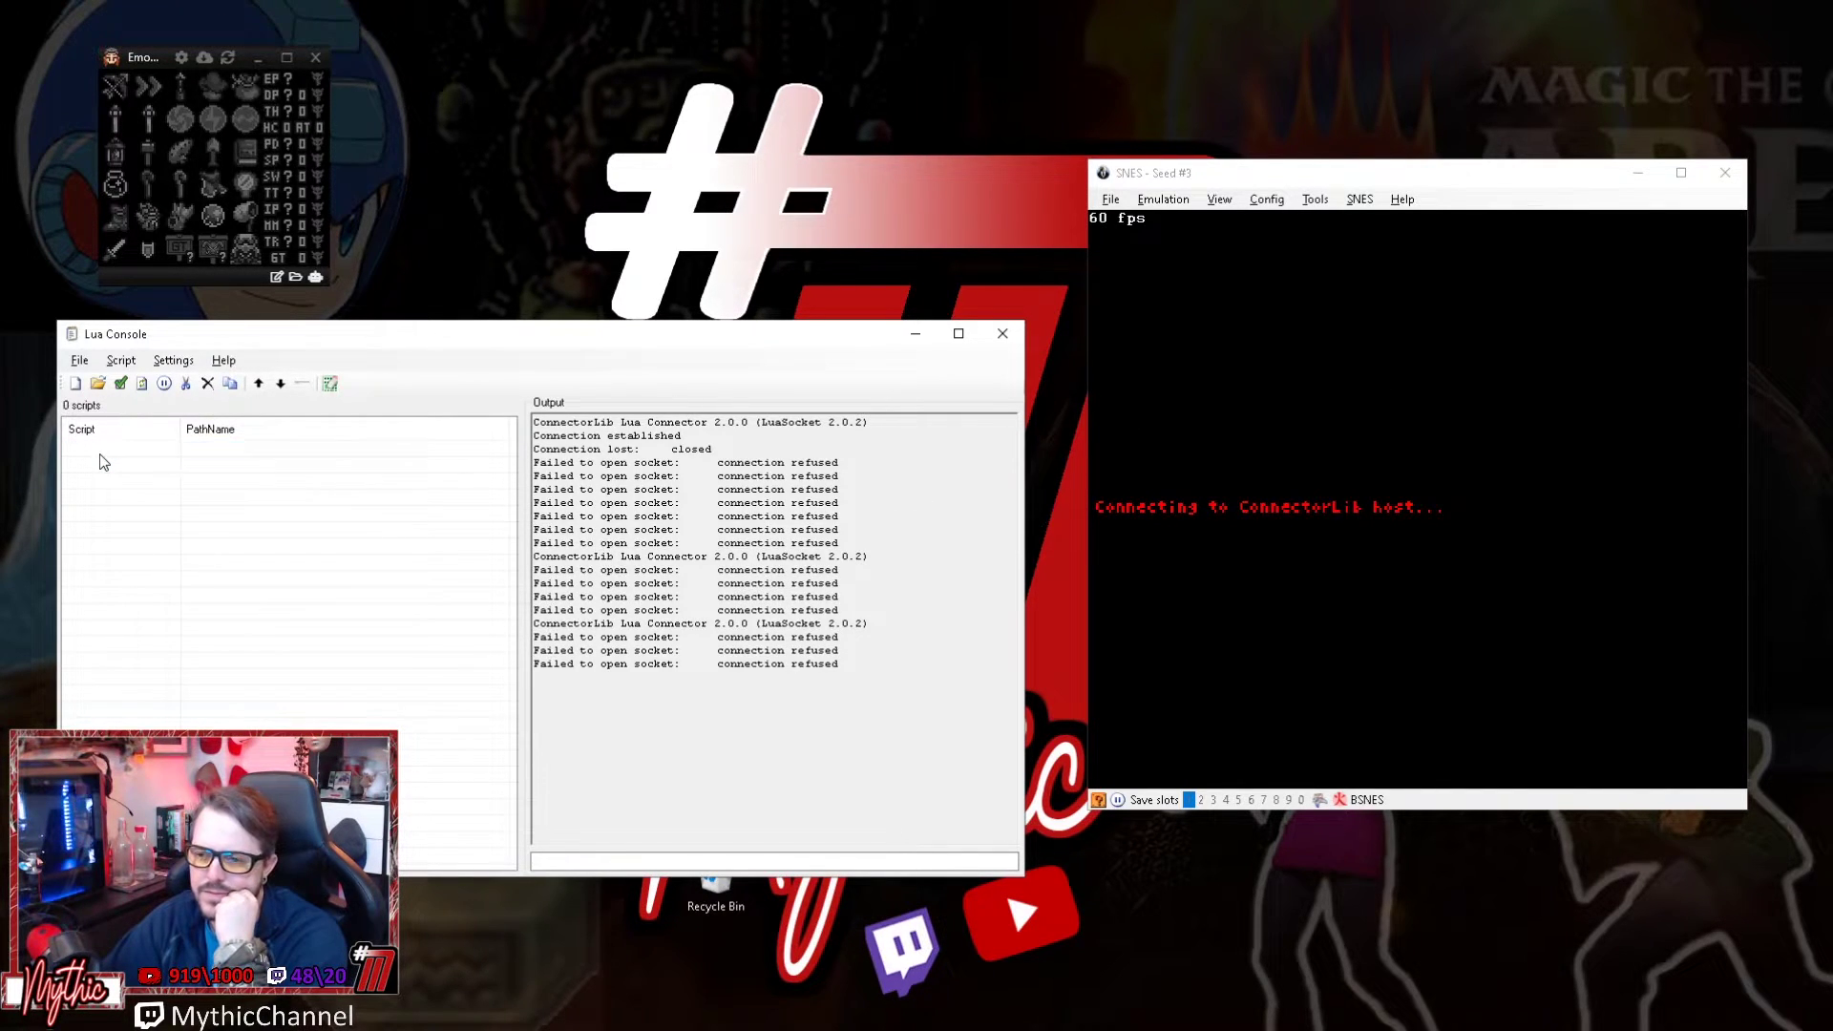
pyautogui.click(1002, 335)
# Reposition the game and tracker windows on the desktop and resize the game window to a medium size.
pyautogui.moveTo(1326, 174); pyautogui.dragTo(1185, 154)
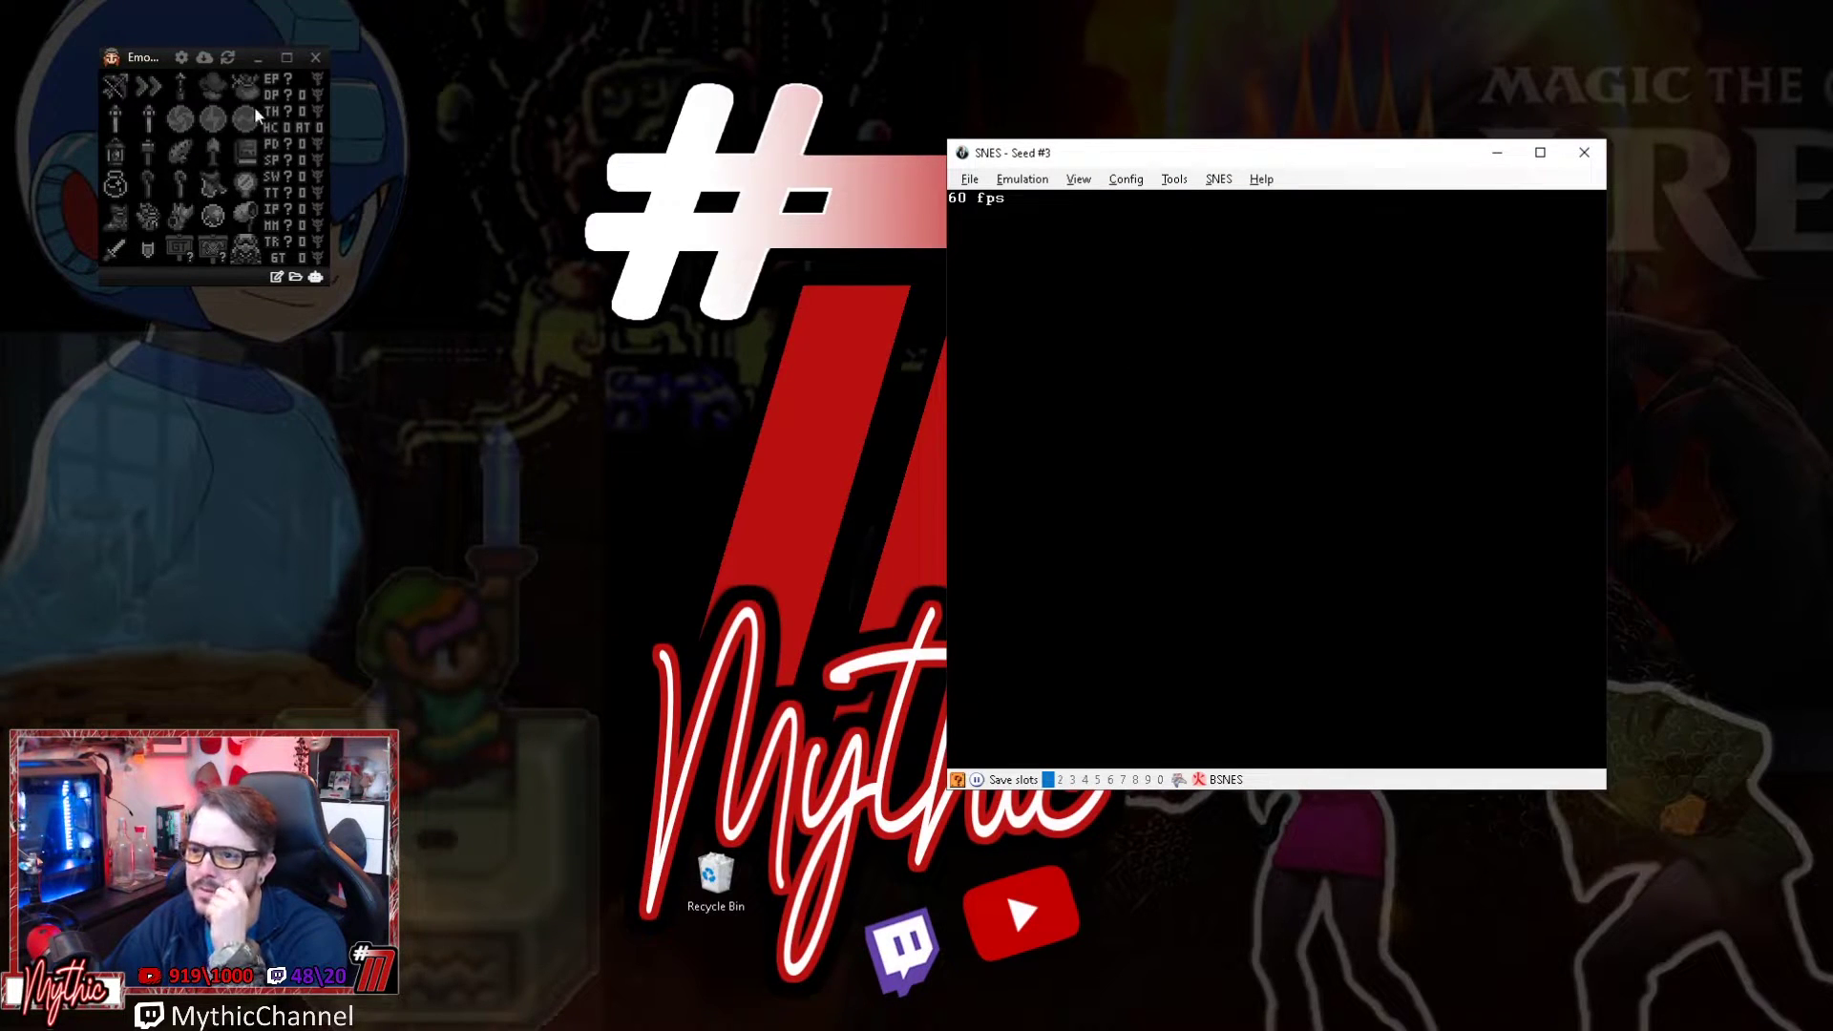
pyautogui.moveTo(217, 90); pyautogui.dragTo(218, 90)
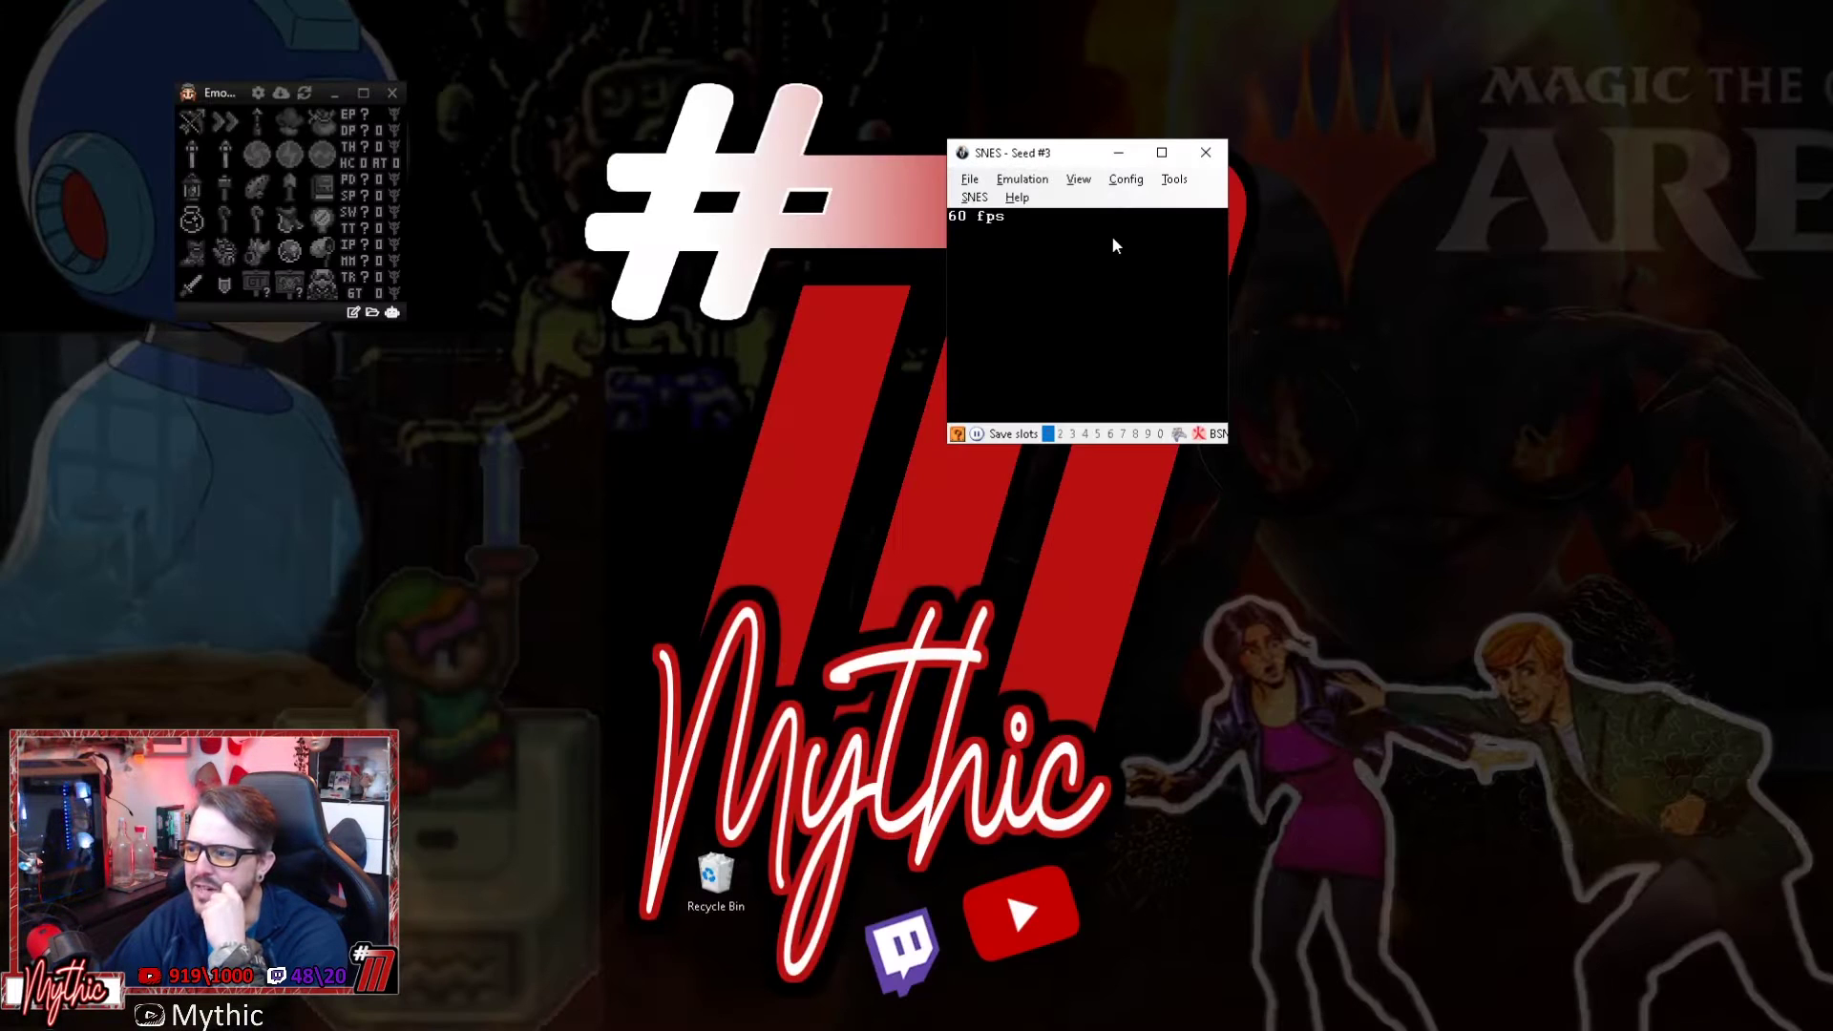
pyautogui.click(1043, 267)
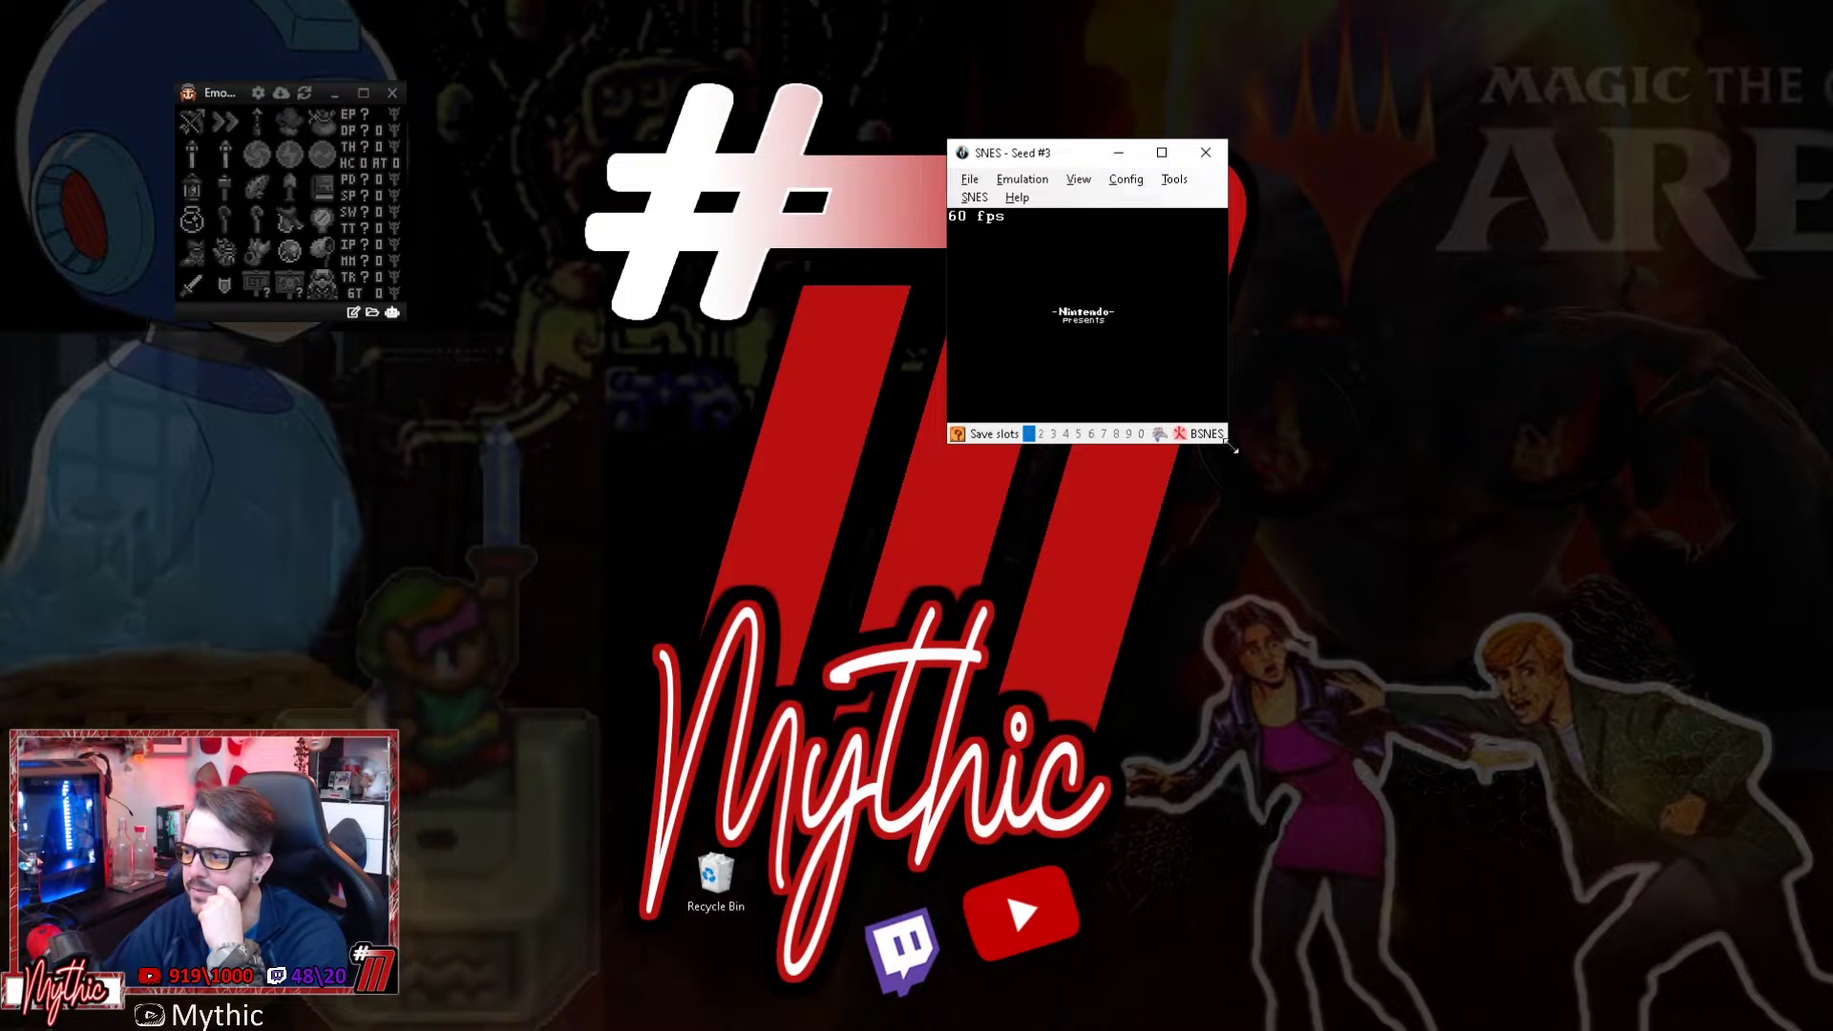
pyautogui.moveTo(1231, 447); pyautogui.dragTo(1563, 612)
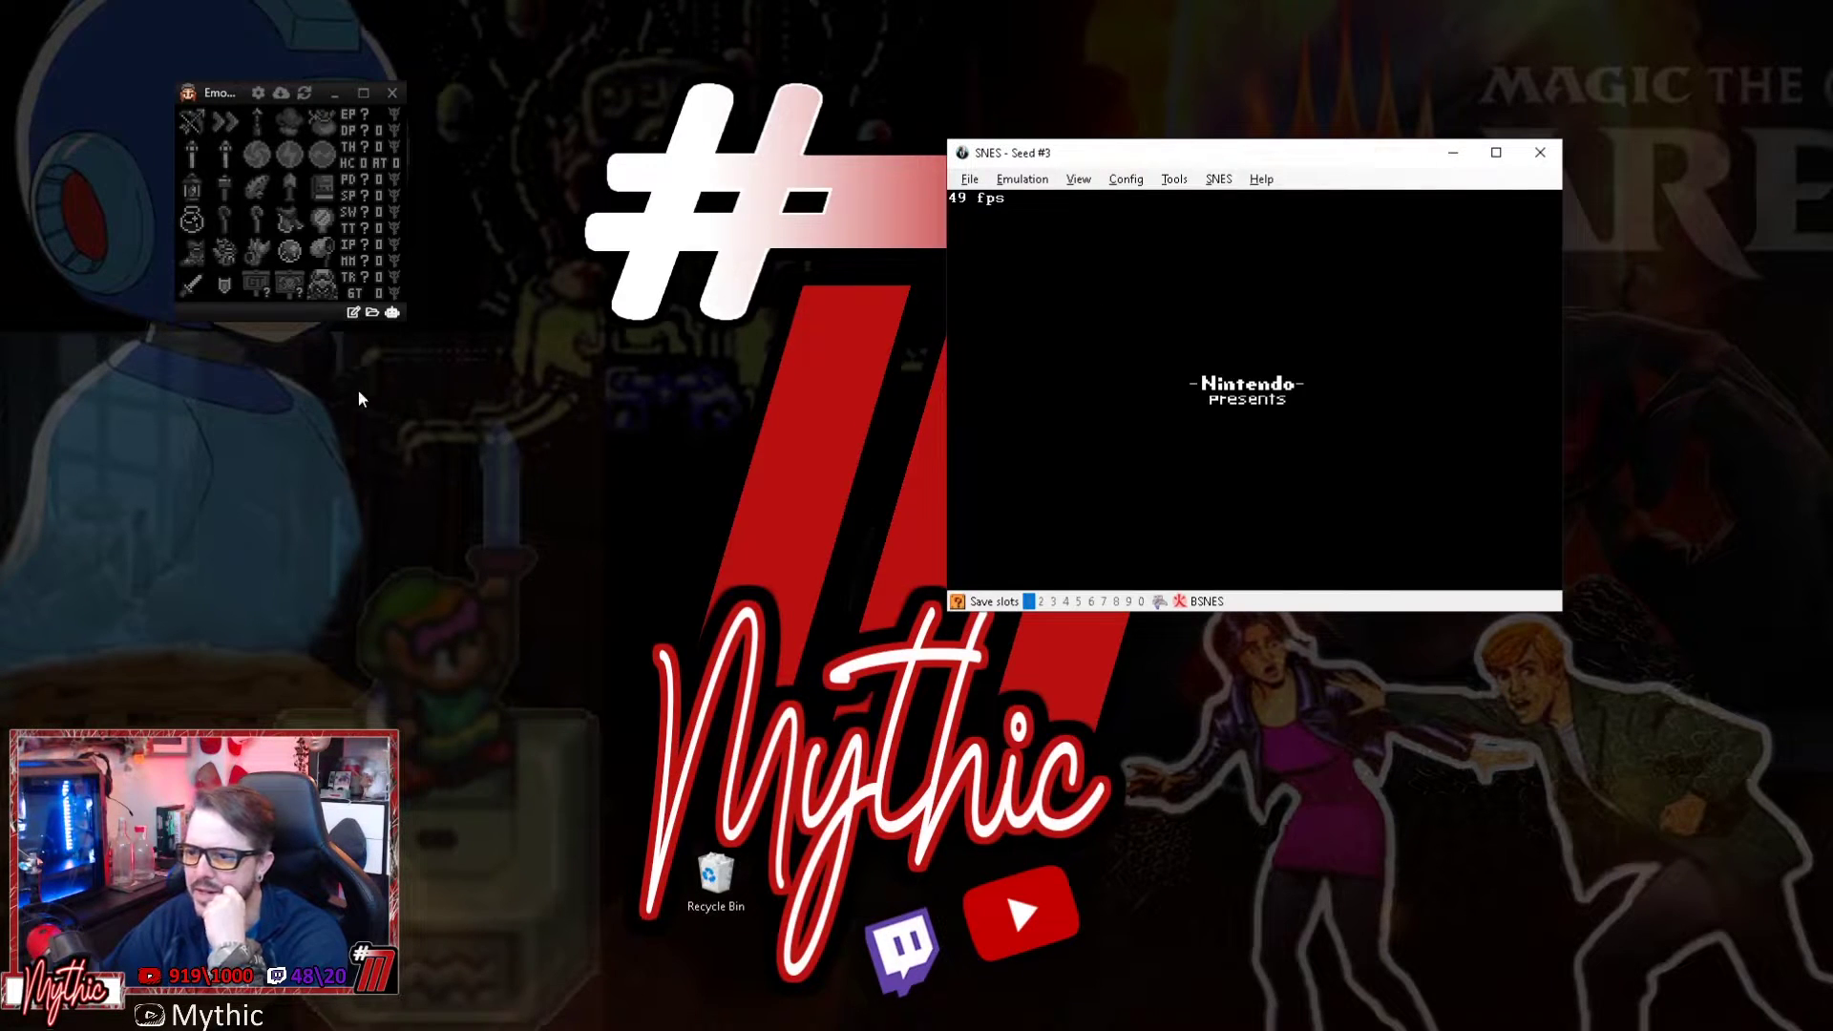
# Try to select Lua as the SNES connection for the tracker's auto-tracking.
pyautogui.click(394, 314)
pyautogui.moveTo(444, 382)
pyautogui.click(557, 380)
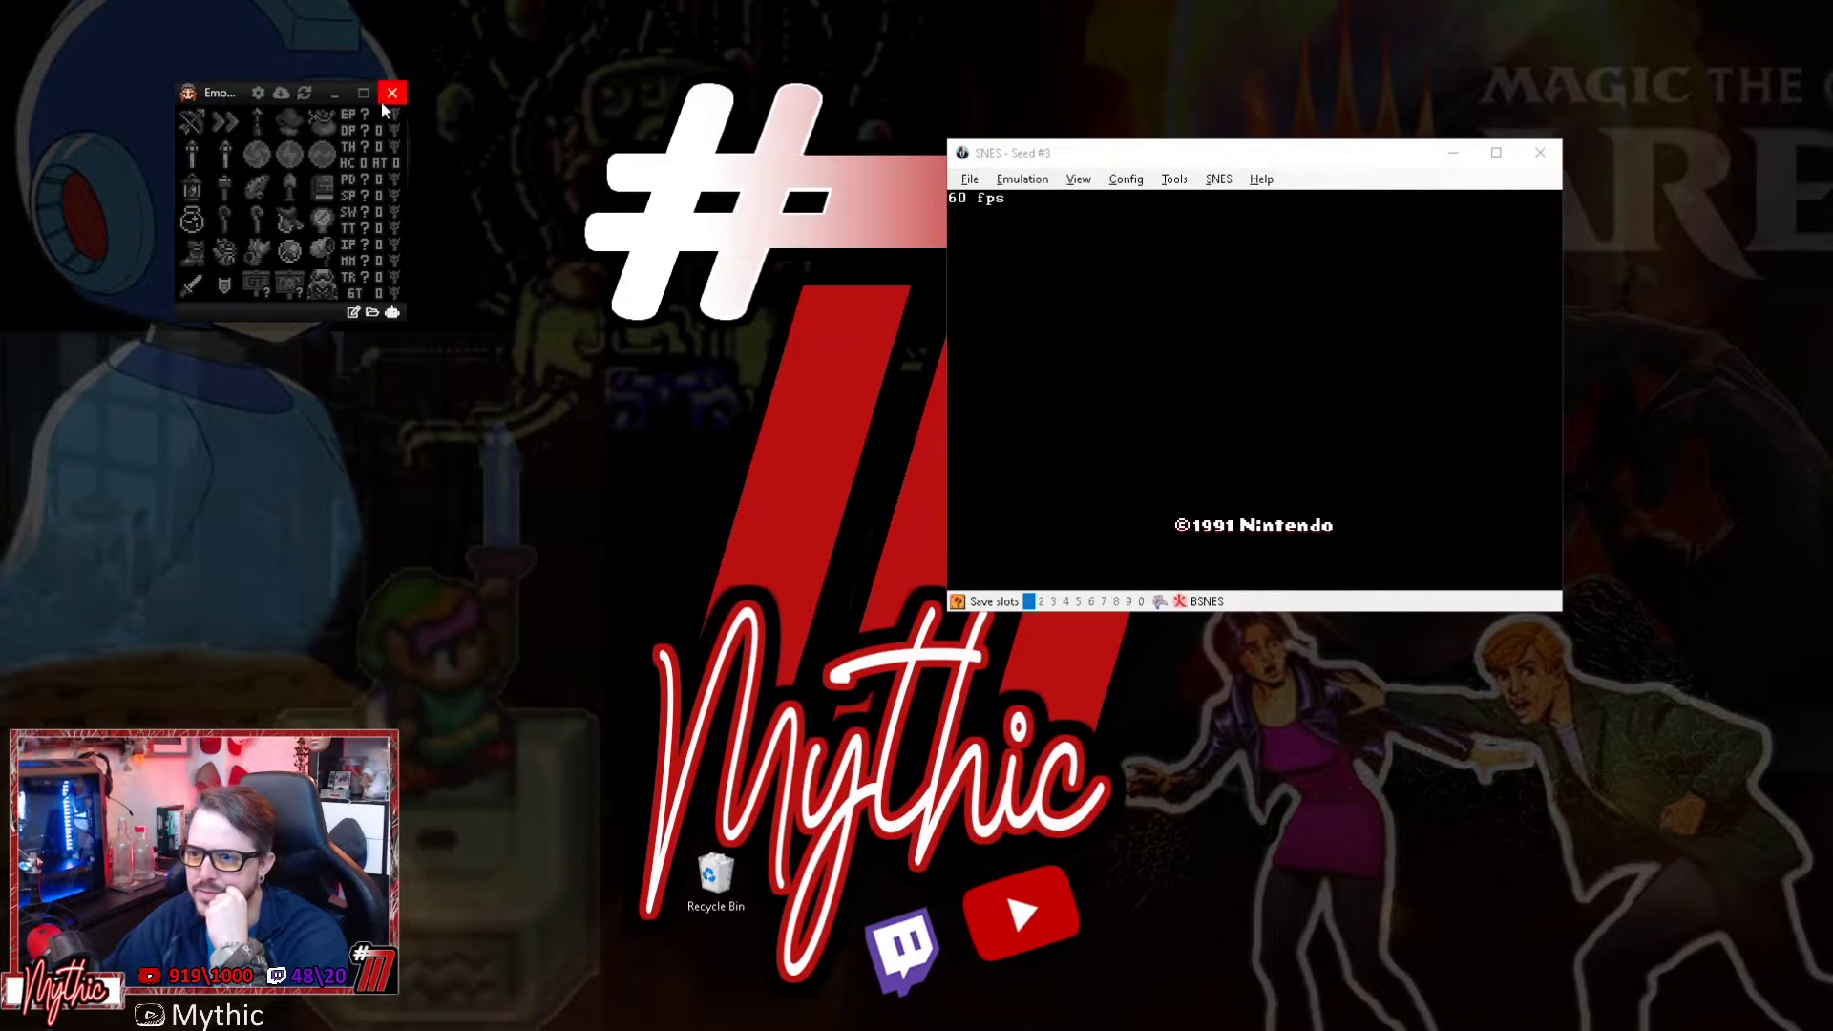
pyautogui.click(393, 314)
pyautogui.moveTo(464, 378)
pyautogui.click(557, 374)
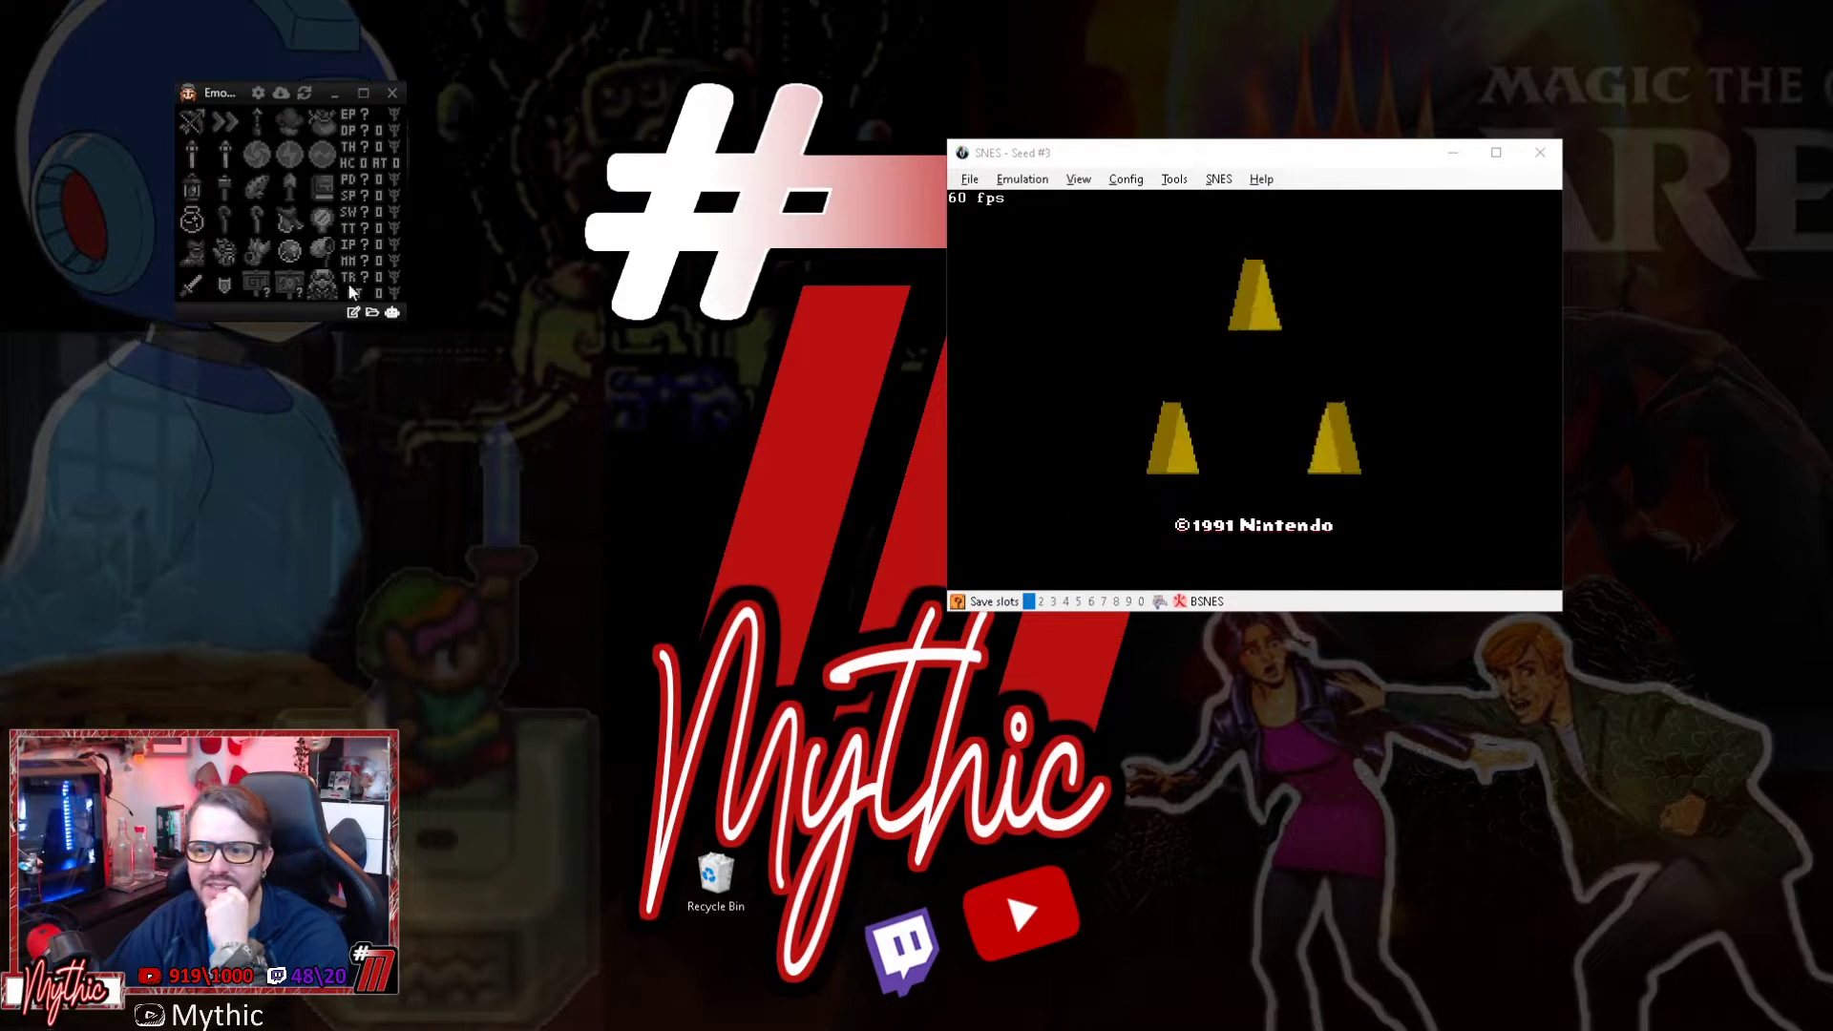
# Restart EmoTracker and choose Lua as the SNES connection for auto-tracking.
pyautogui.click(391, 92)
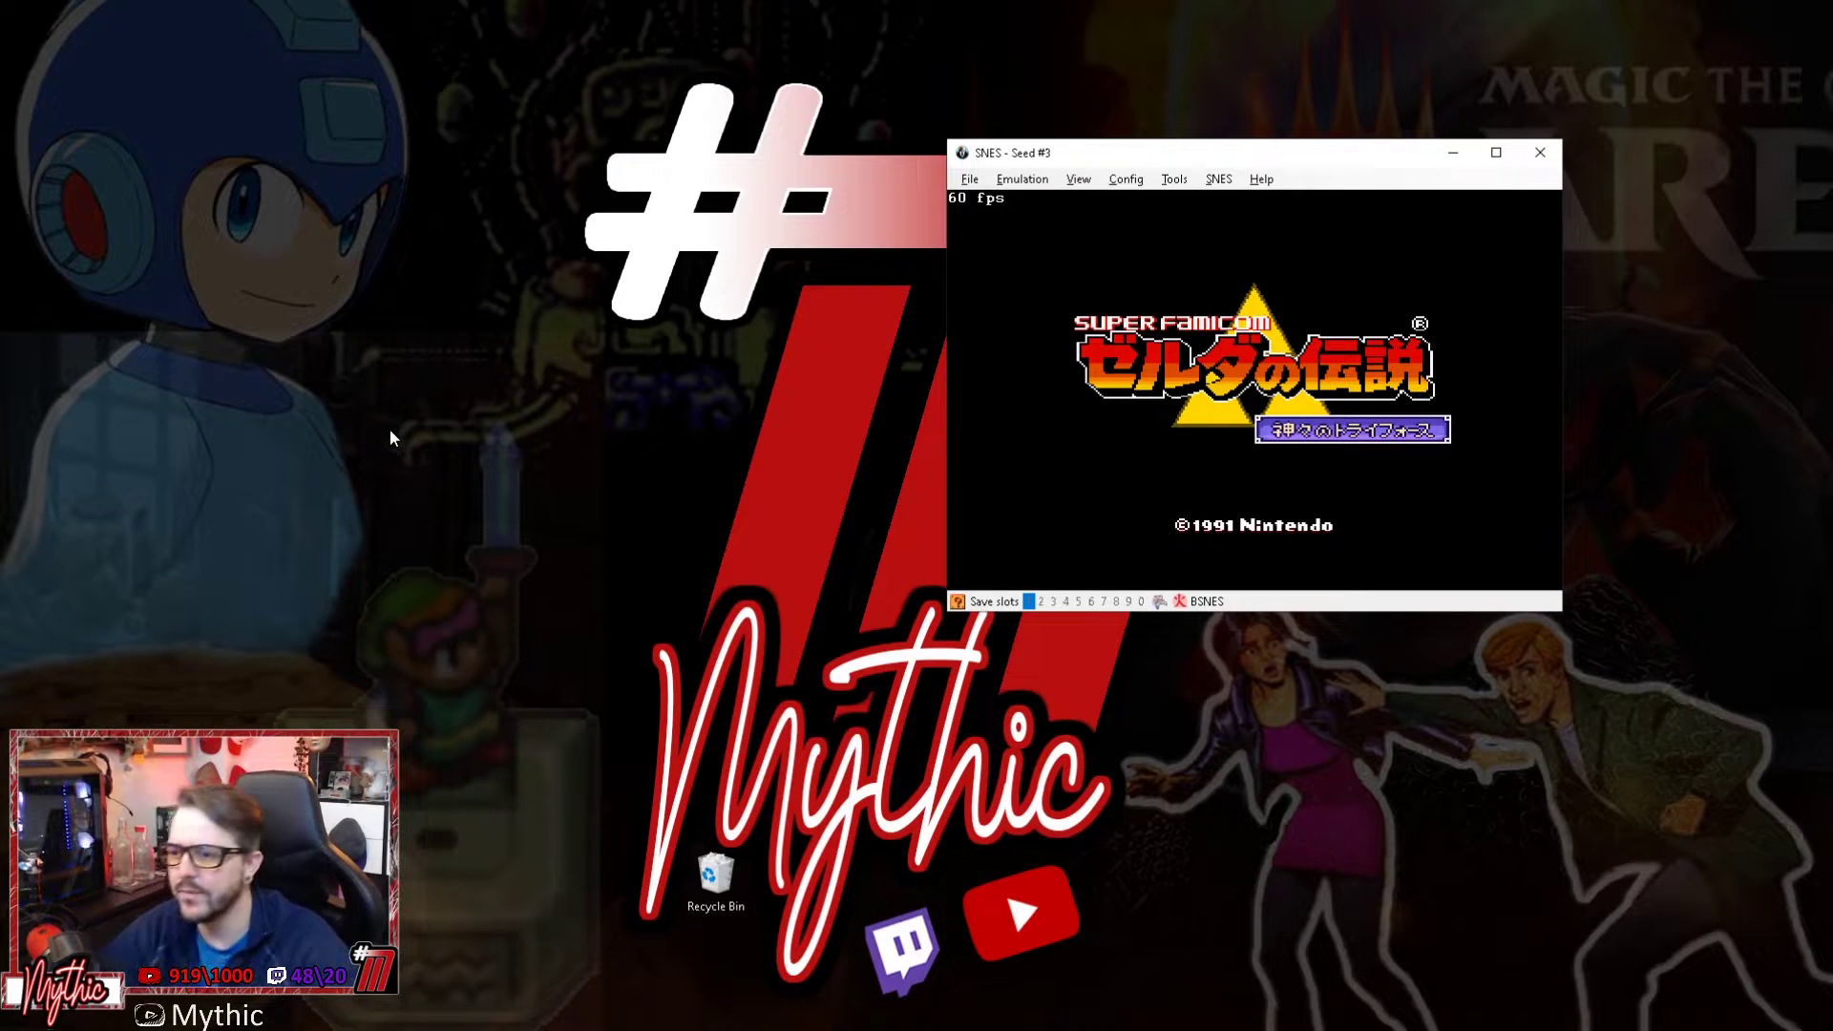
pyautogui.moveTo(299, 266); pyautogui.dragTo(309, 181)
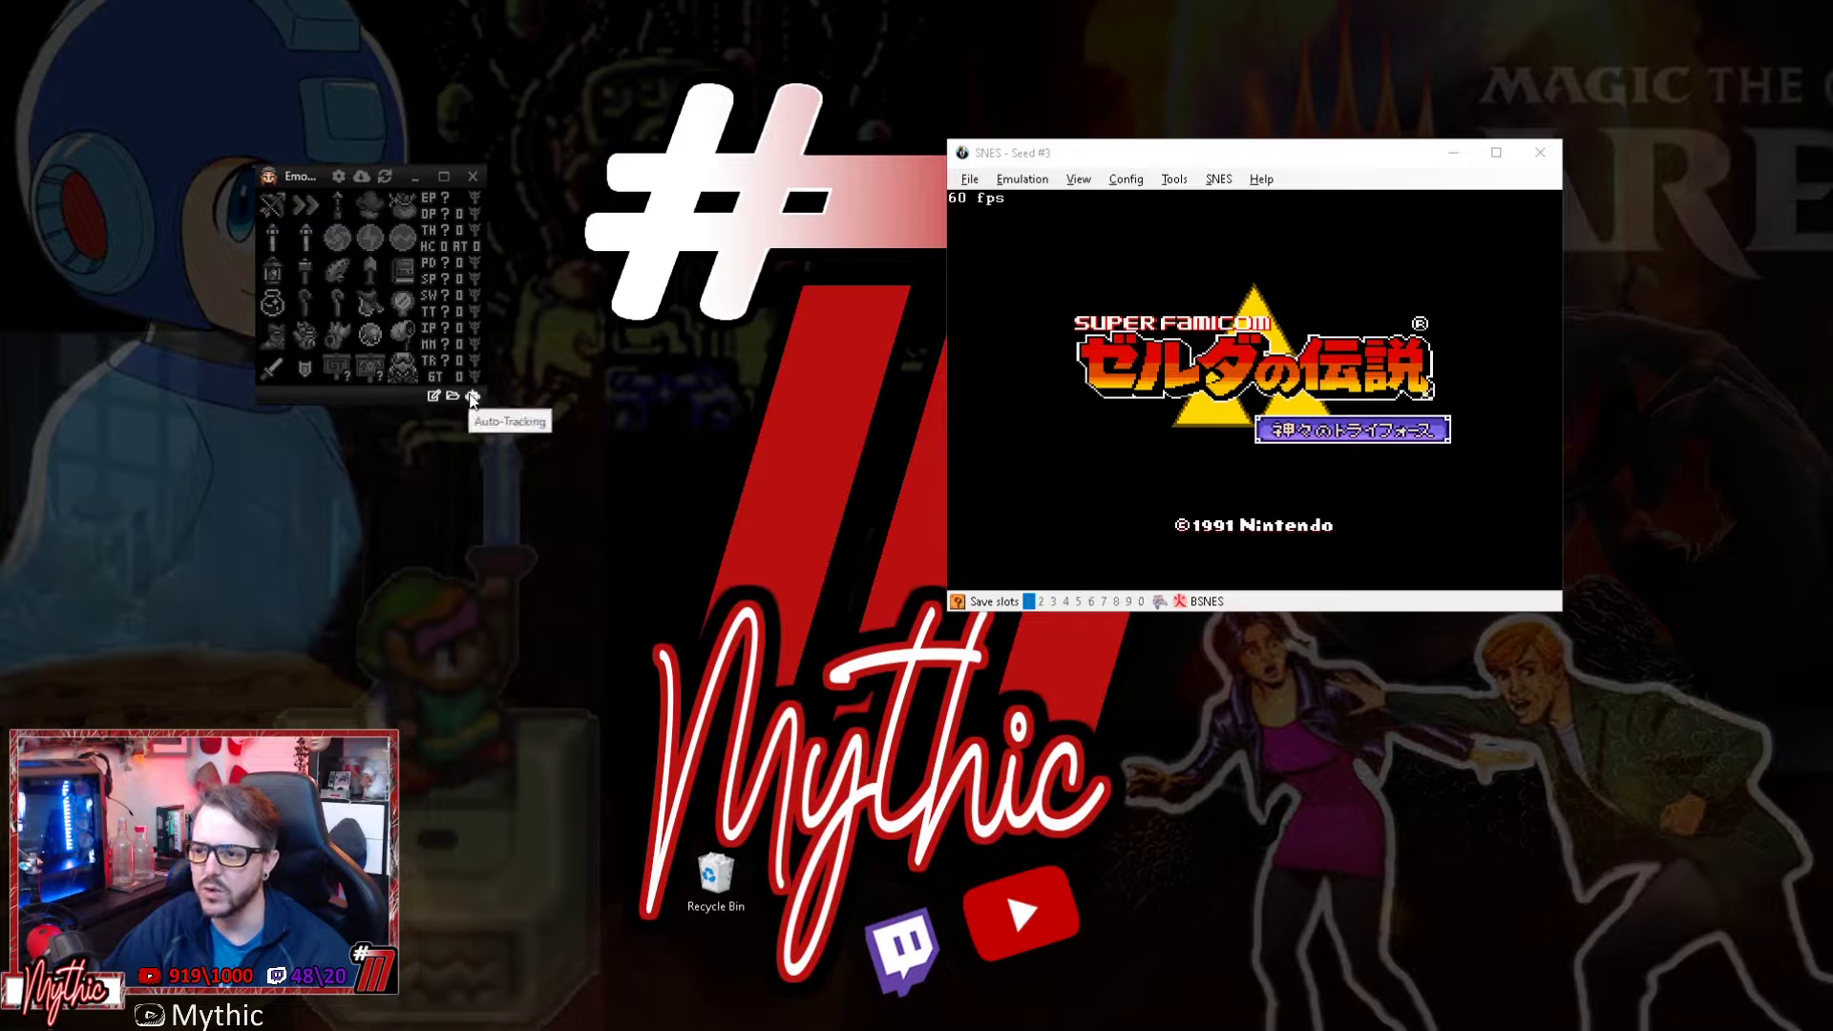
pyautogui.click(473, 397)
pyautogui.moveTo(551, 459)
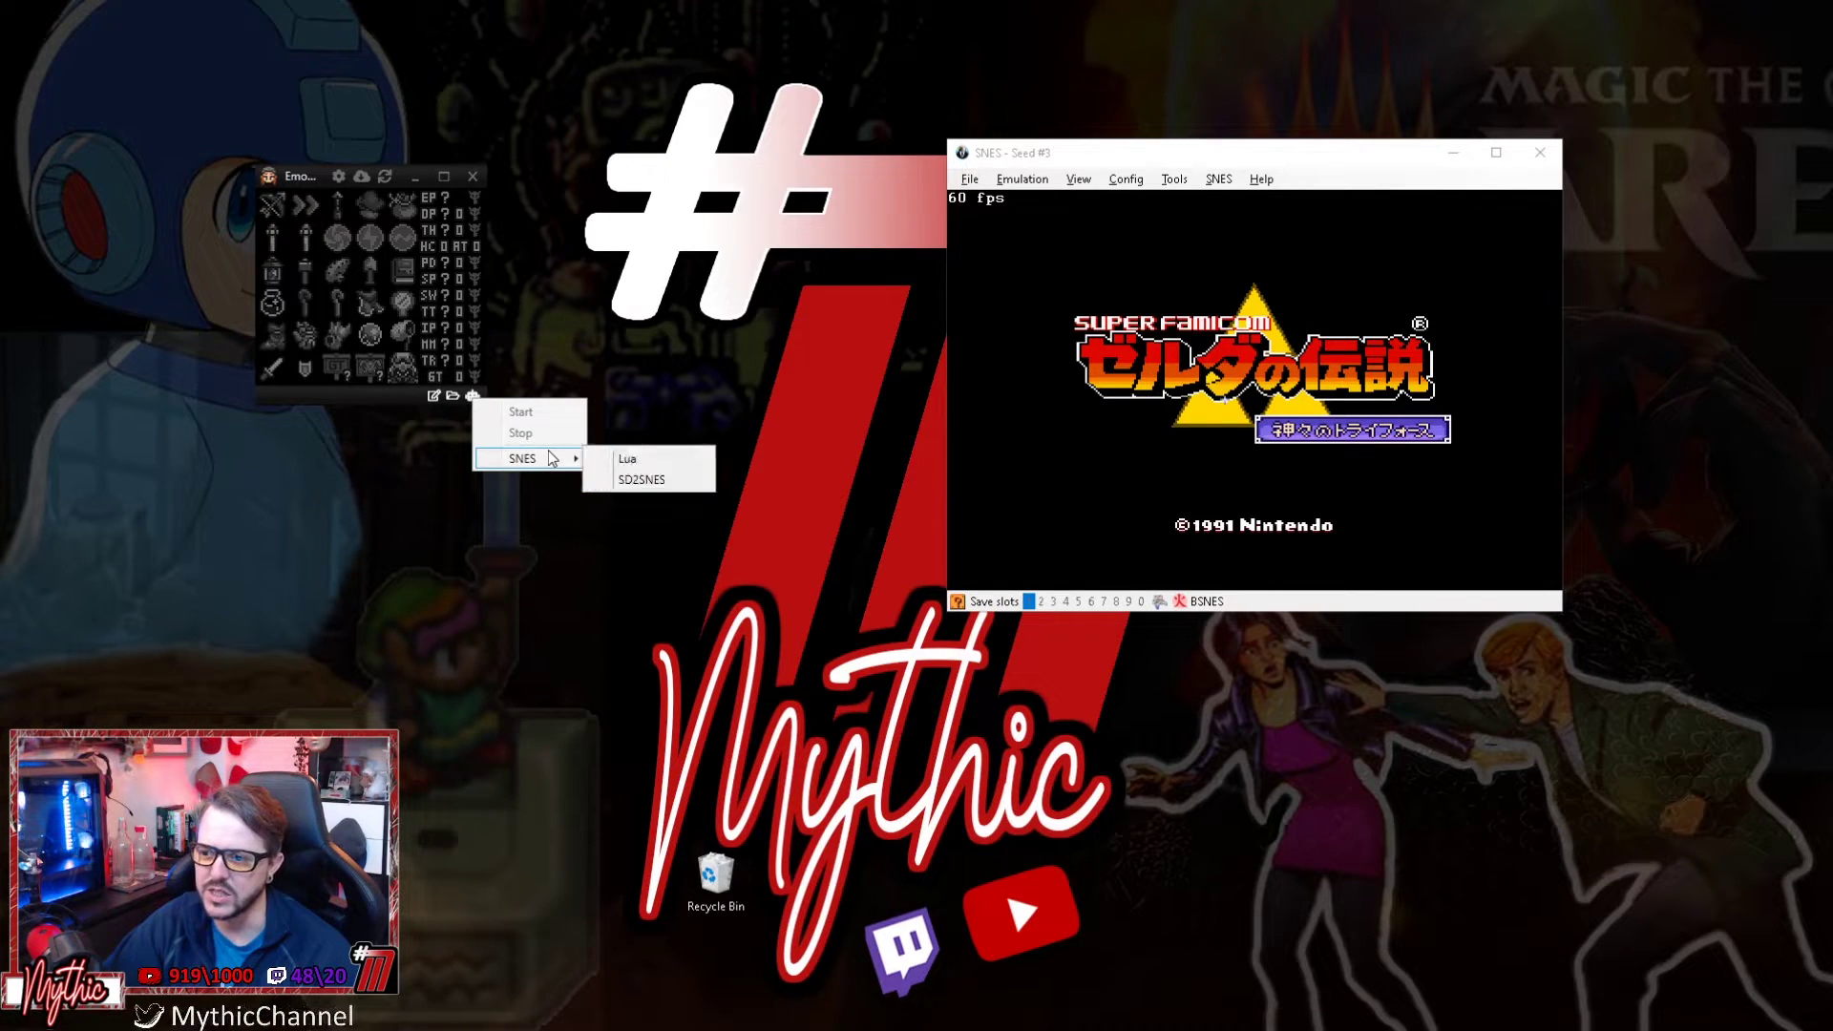
pyautogui.click(624, 459)
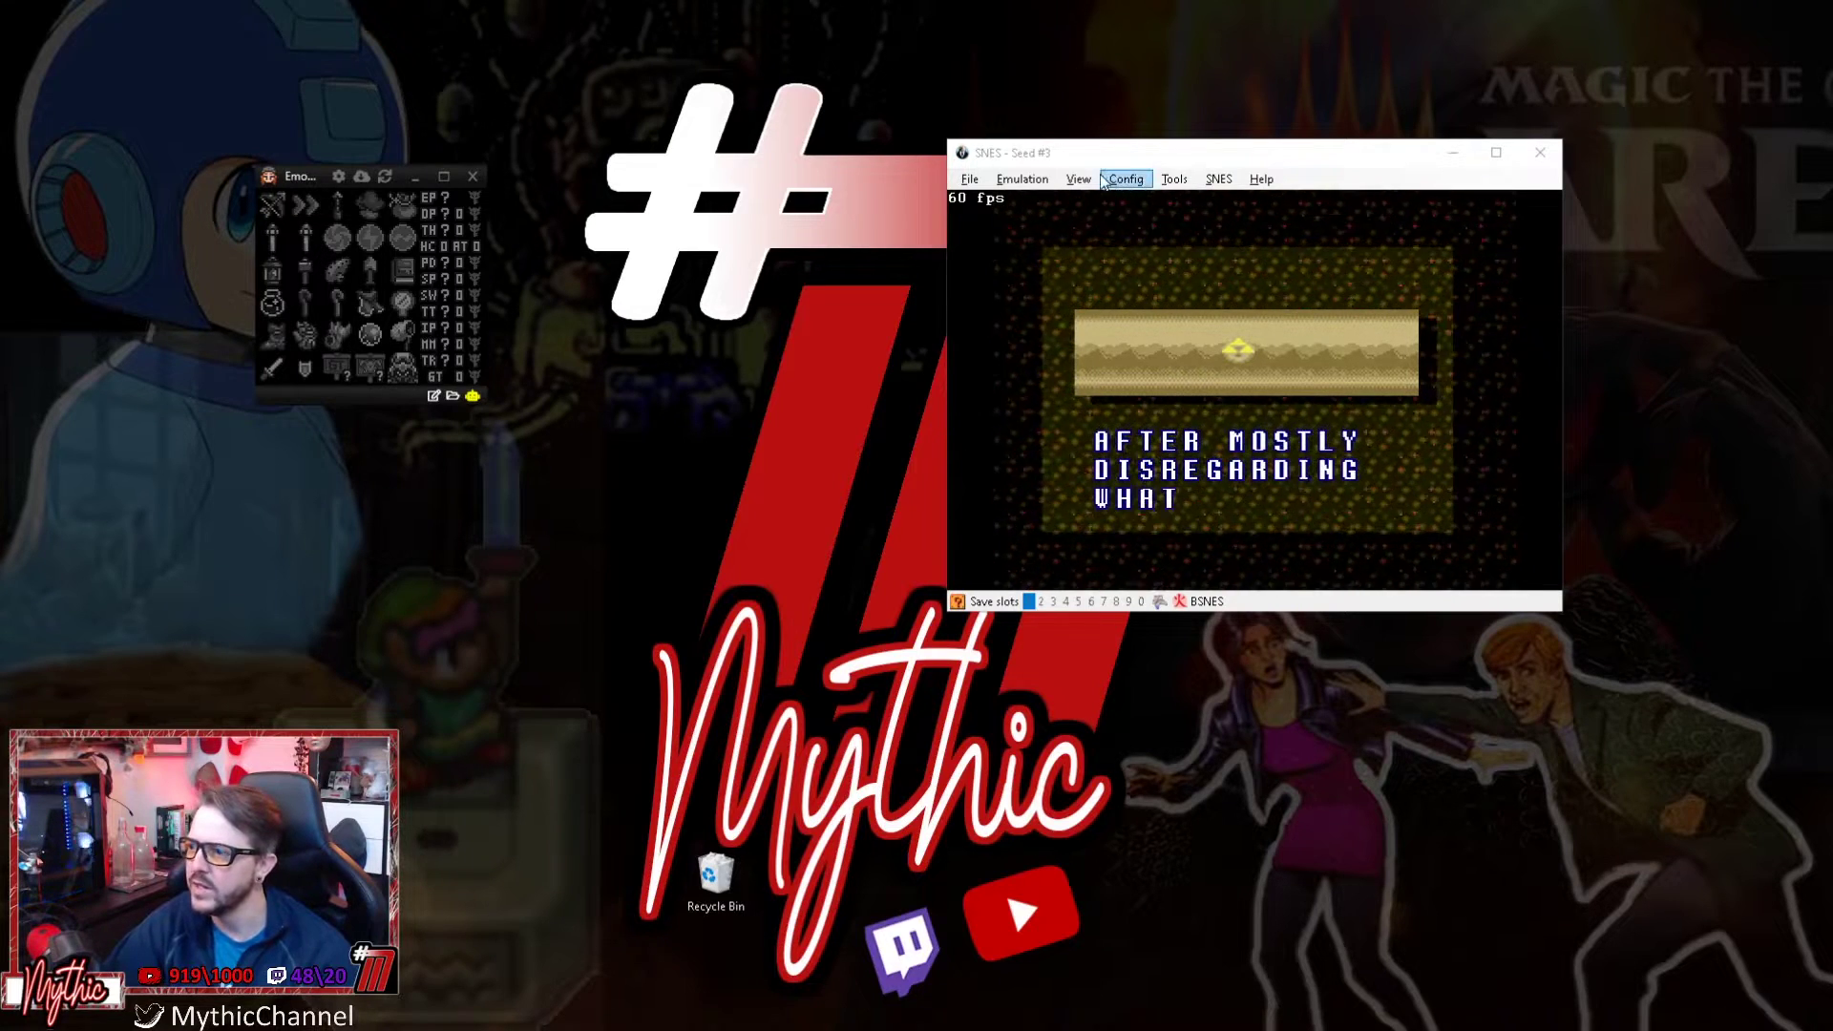
# Load connector.lua from the EmoTracker > Connectors > bizhawk folder in BizHawk's Lua Console, and minimize the console.
pyautogui.click(1175, 178)
pyautogui.click(1243, 270)
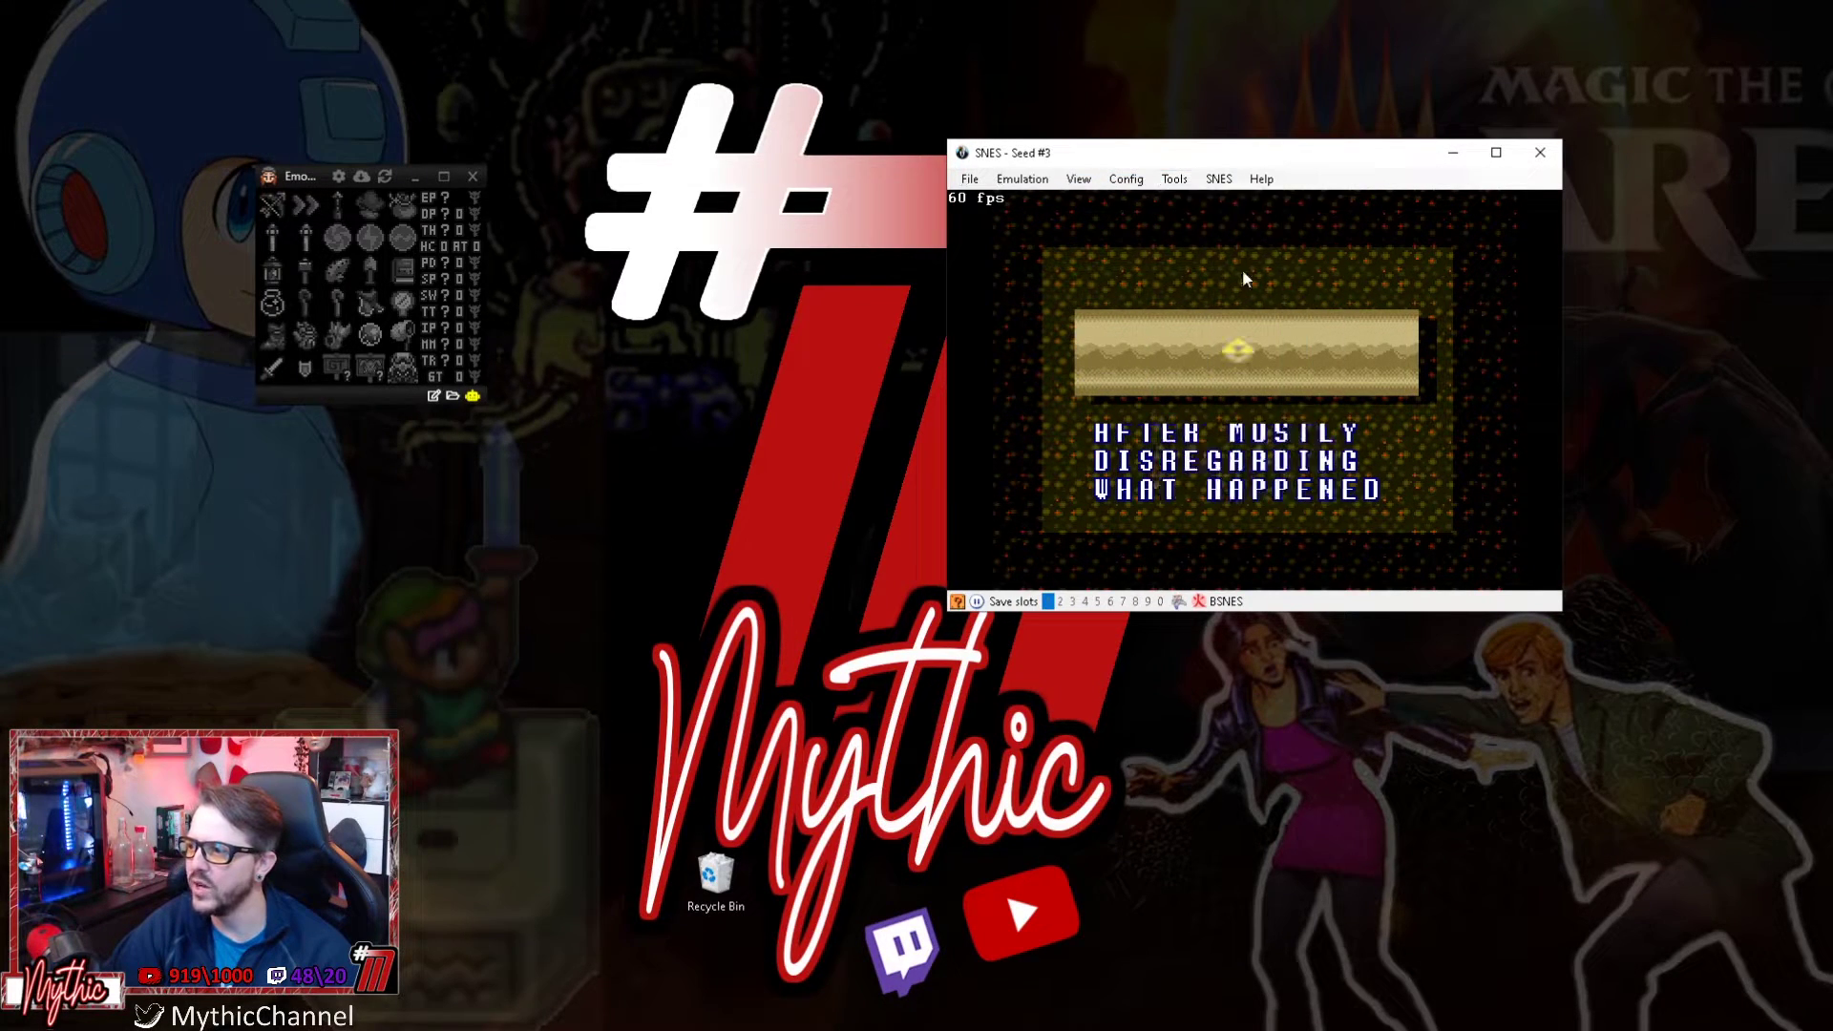
pyautogui.click(99, 384)
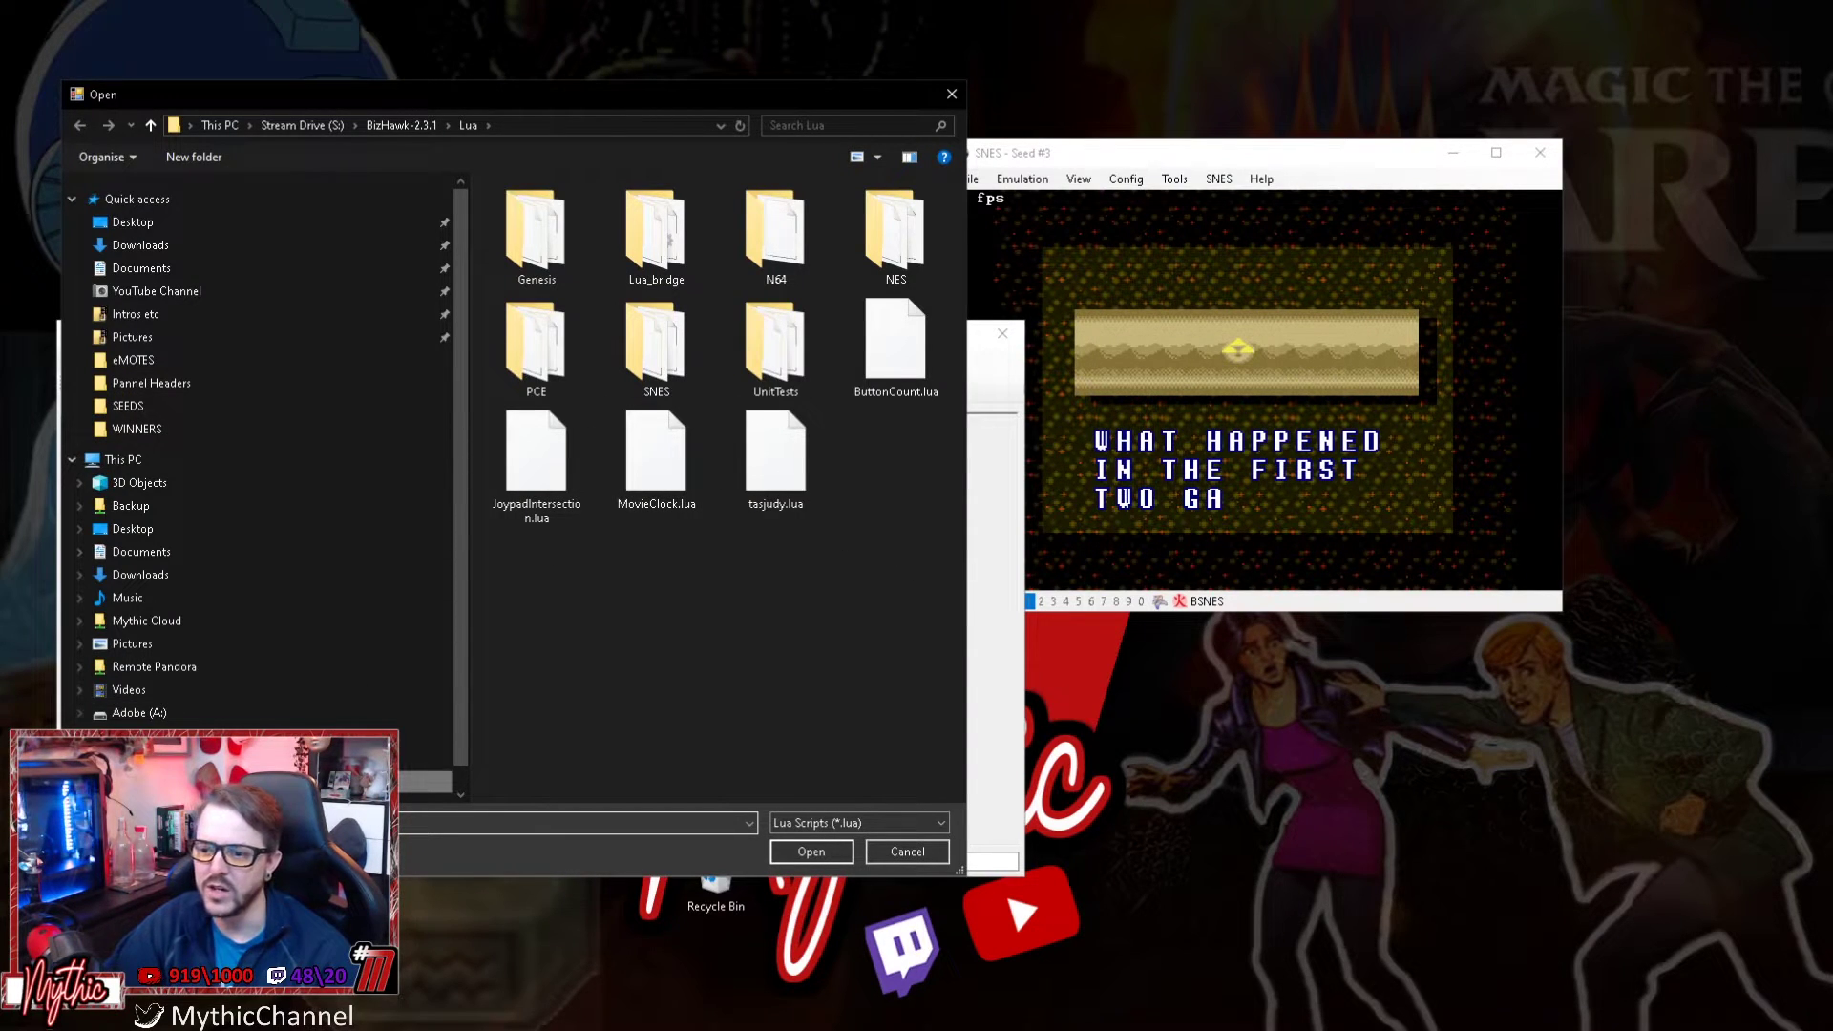
pyautogui.hotkey('alt', 'Up')
pyautogui.hotkey('alt', 'Up')
pyautogui.doubleClick(777, 235)
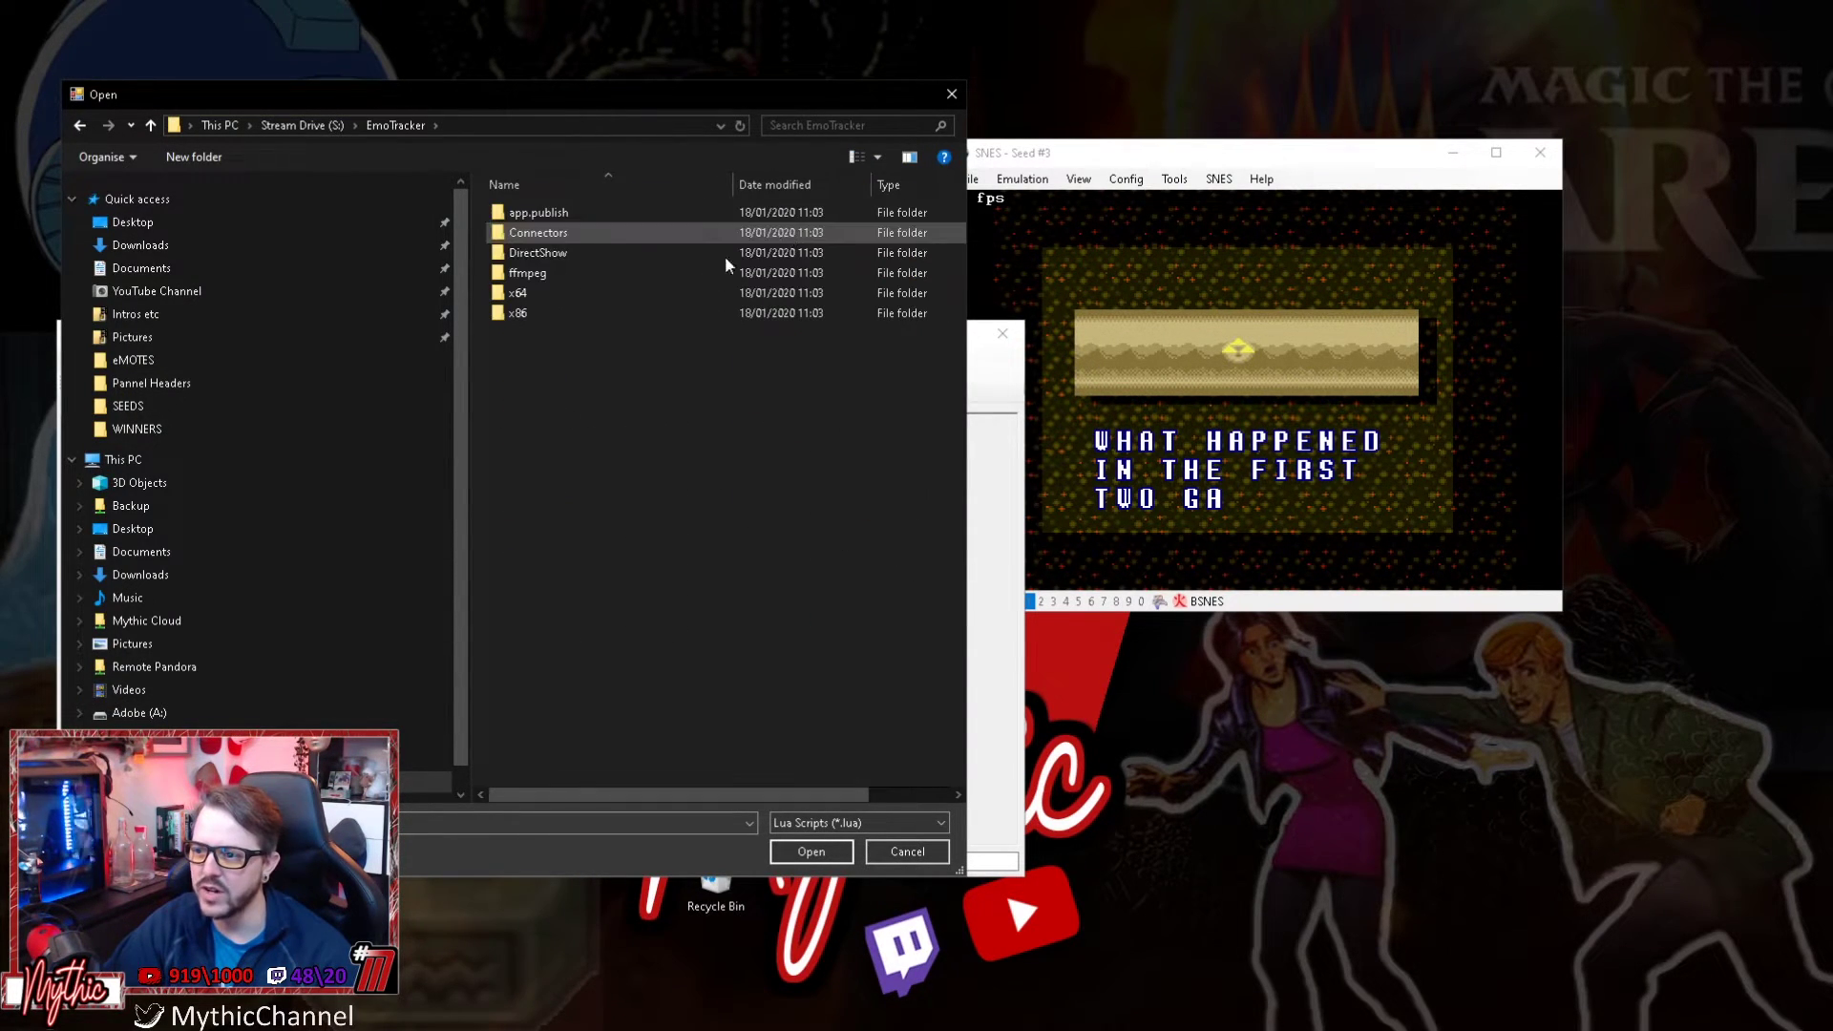
pyautogui.doubleClick(524, 233)
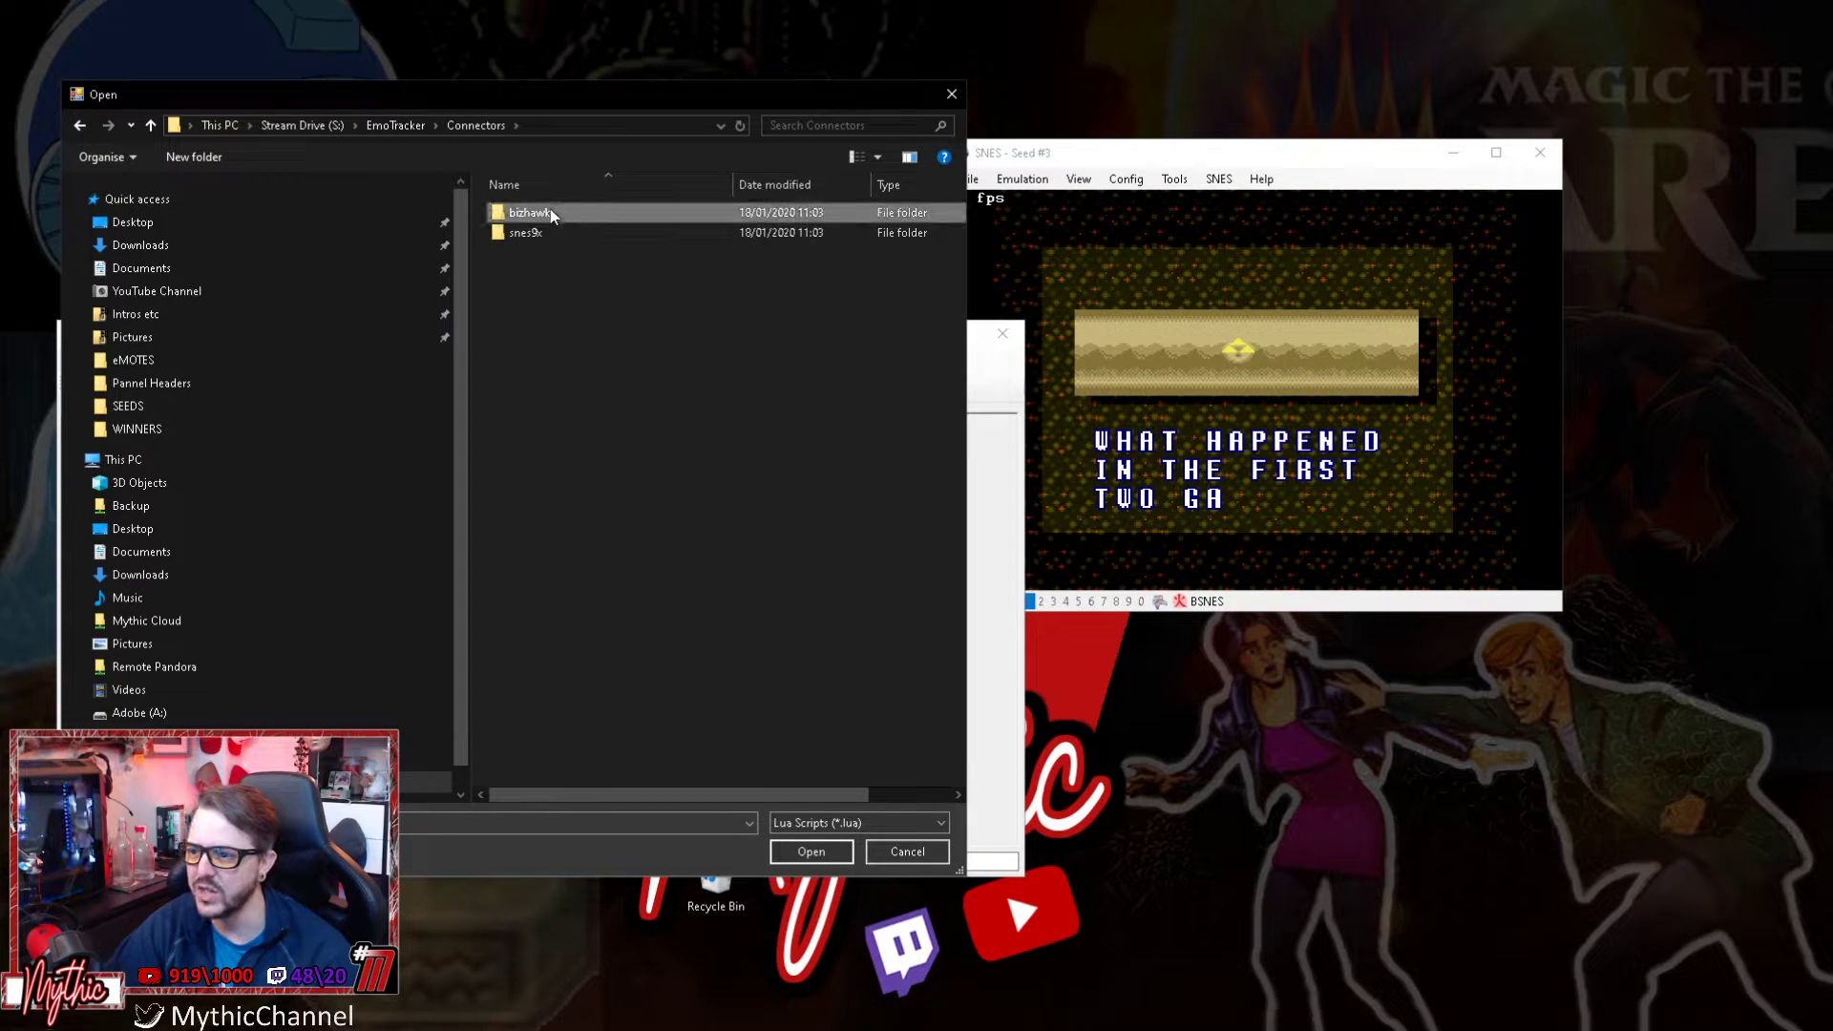
pyautogui.doubleClick(551, 215)
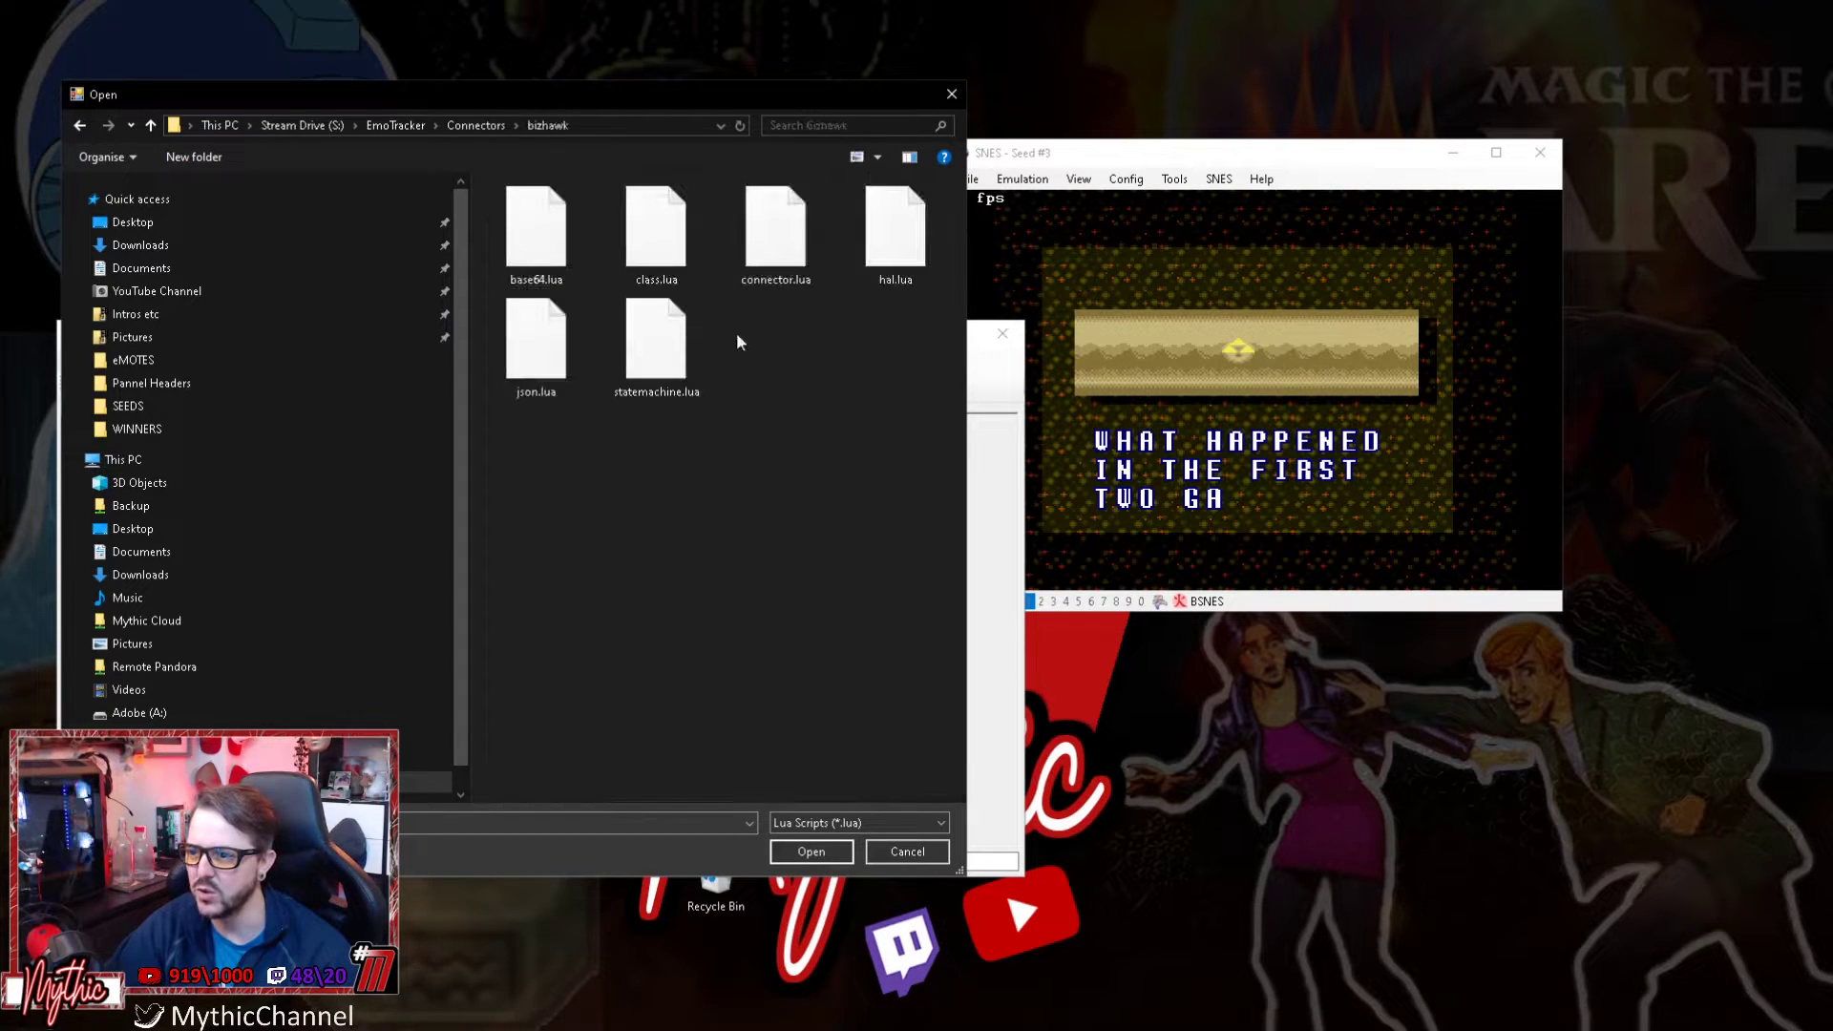
pyautogui.click(814, 850)
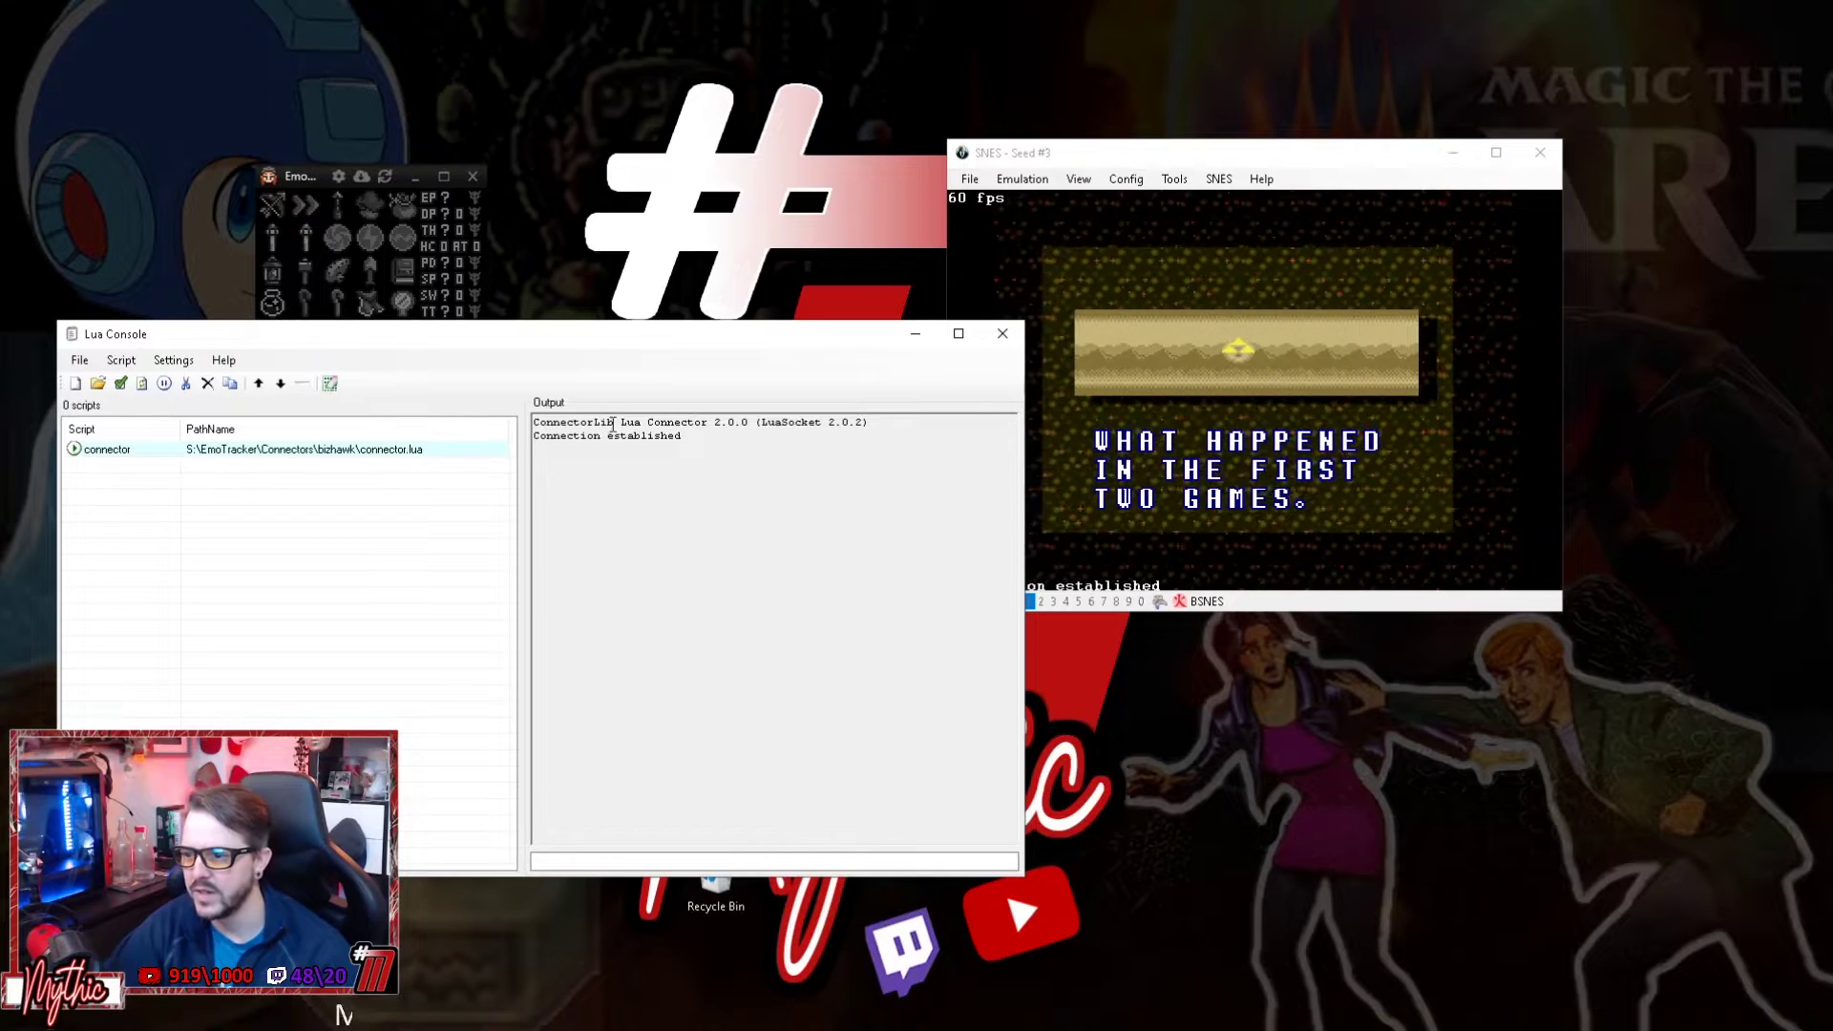
pyautogui.click(914, 335)
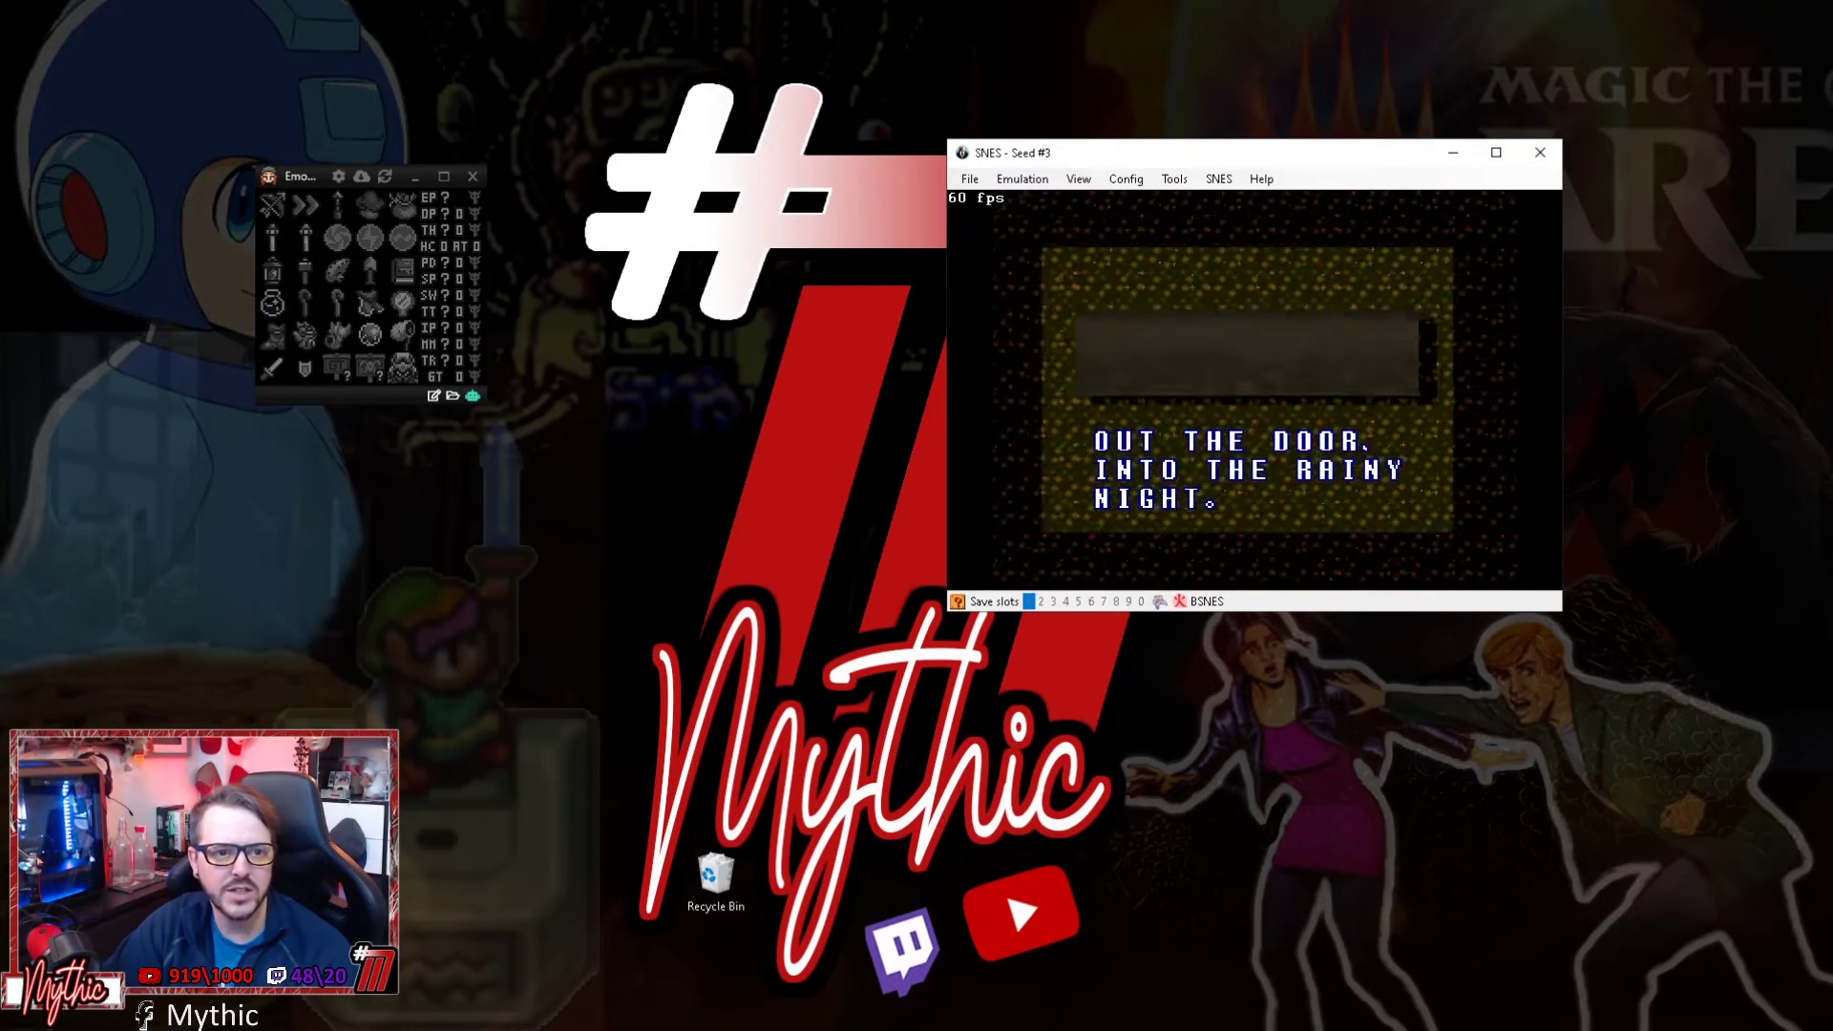
# Switch to Streamlabs OBS, move its window clear of the tracker and look through the list of YouTube scenes.
pyautogui.hotkey('alt', 'Tab')
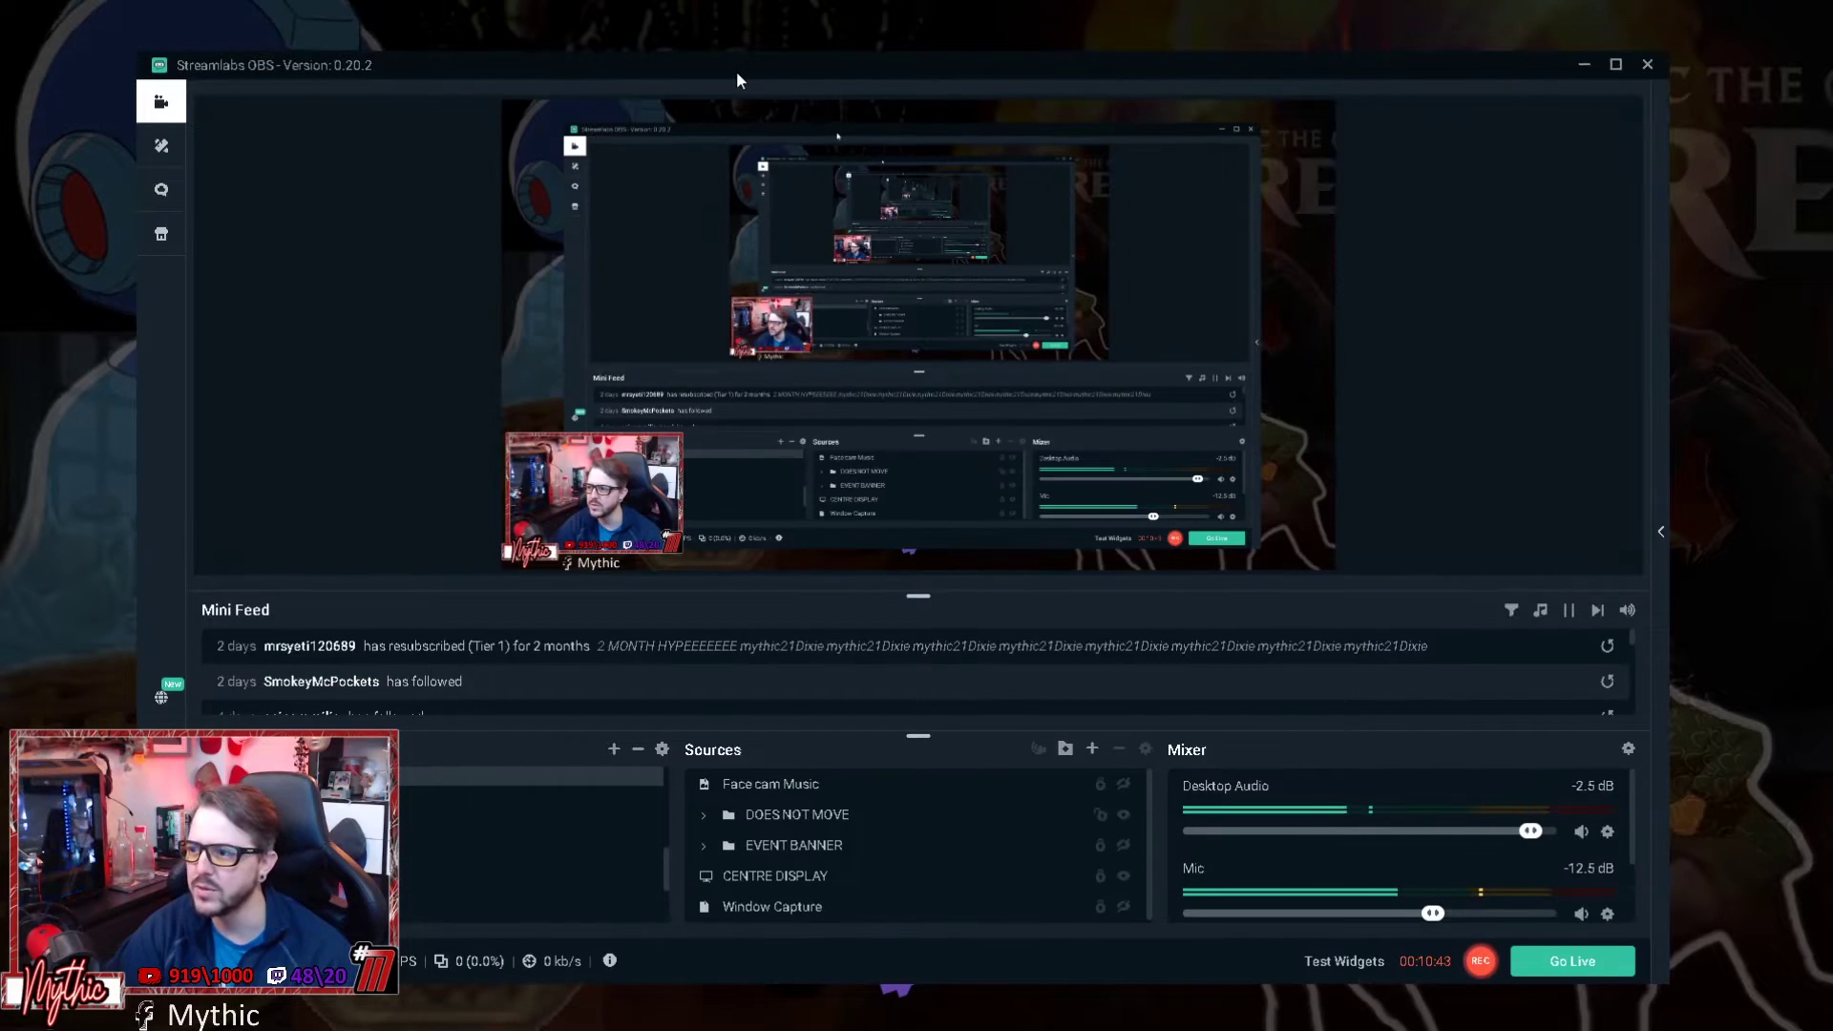
pyautogui.doubleClick(723, 73)
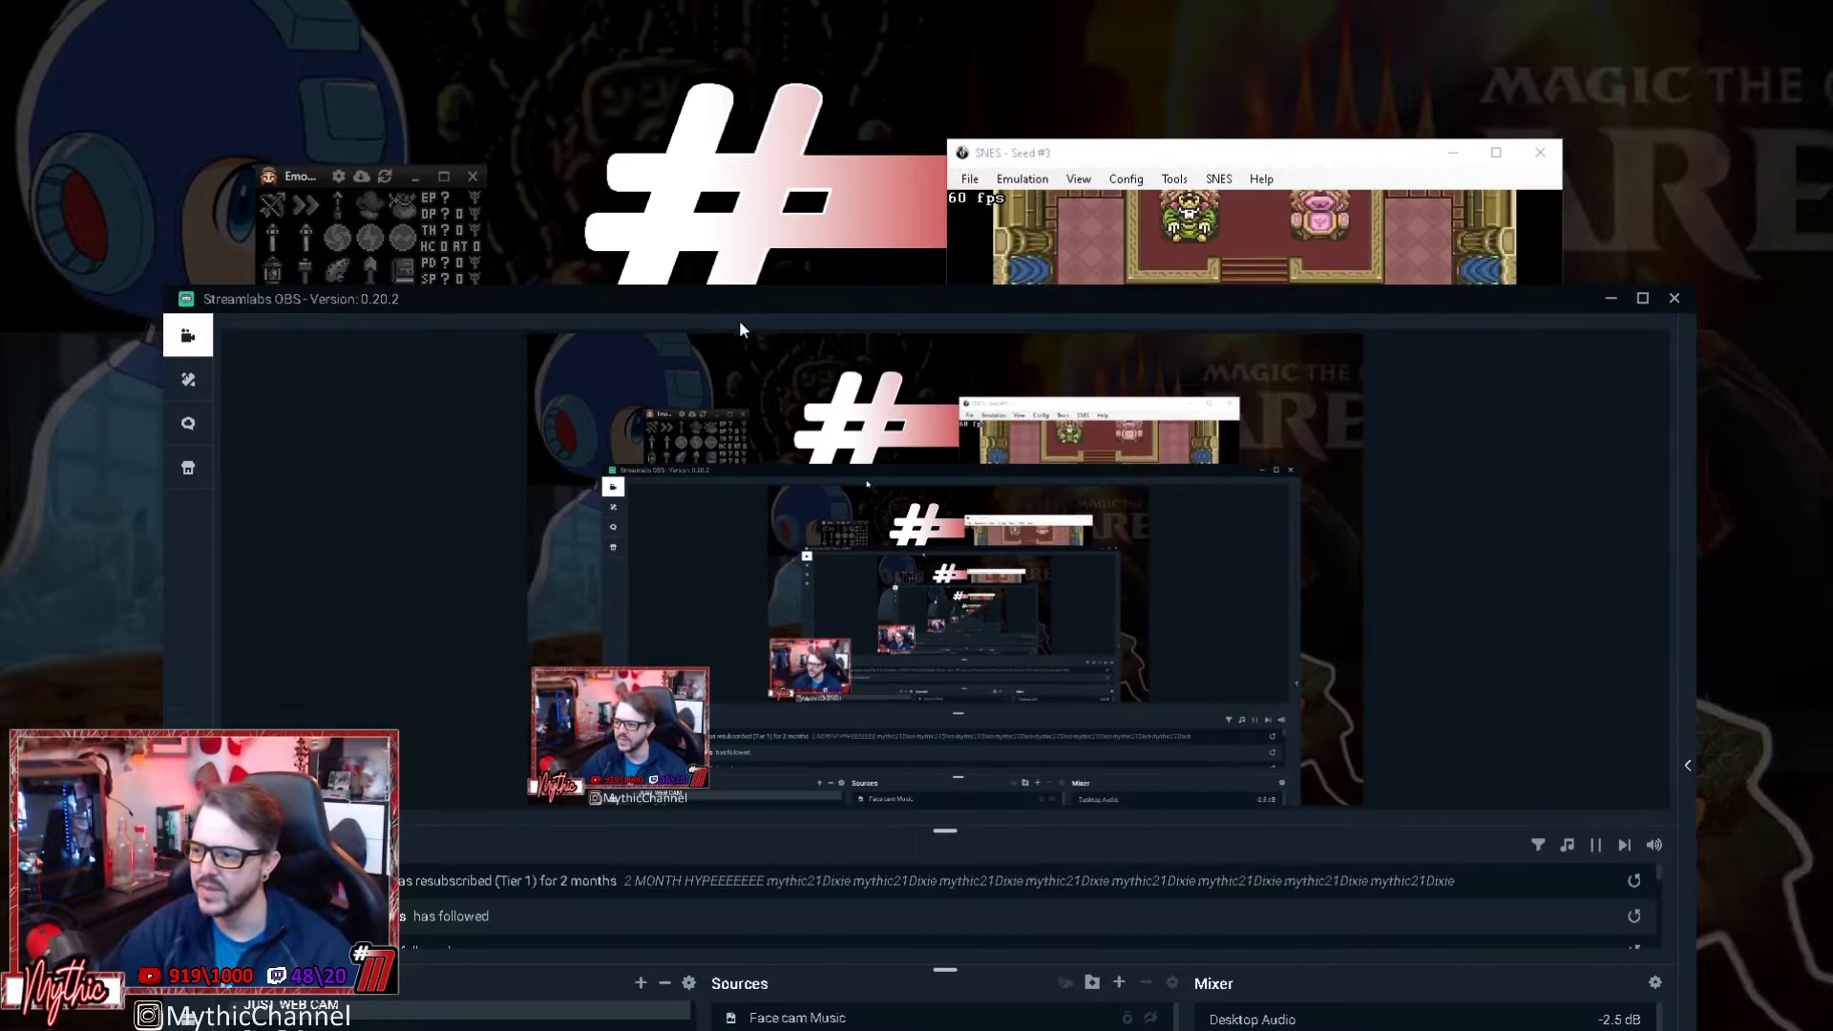
pyautogui.moveTo(634, 300); pyautogui.dragTo(1099, 53)
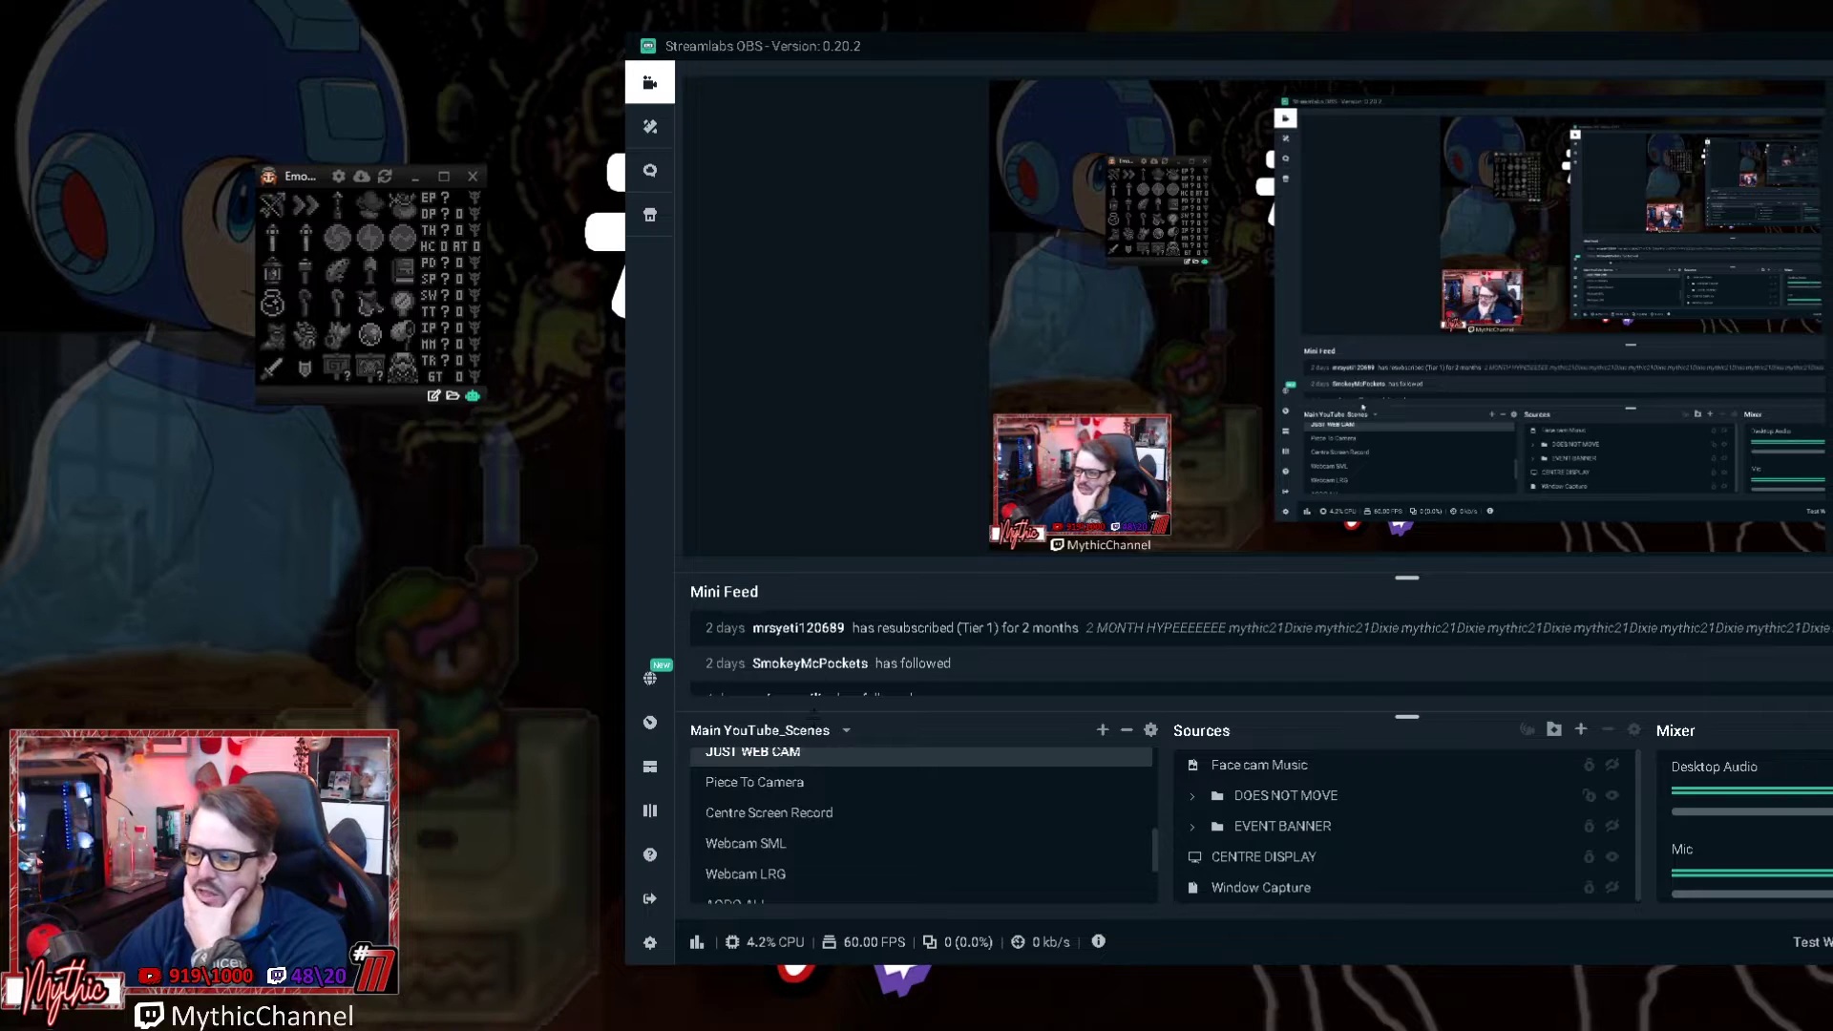
pyautogui.scroll(5, 1023, 808)
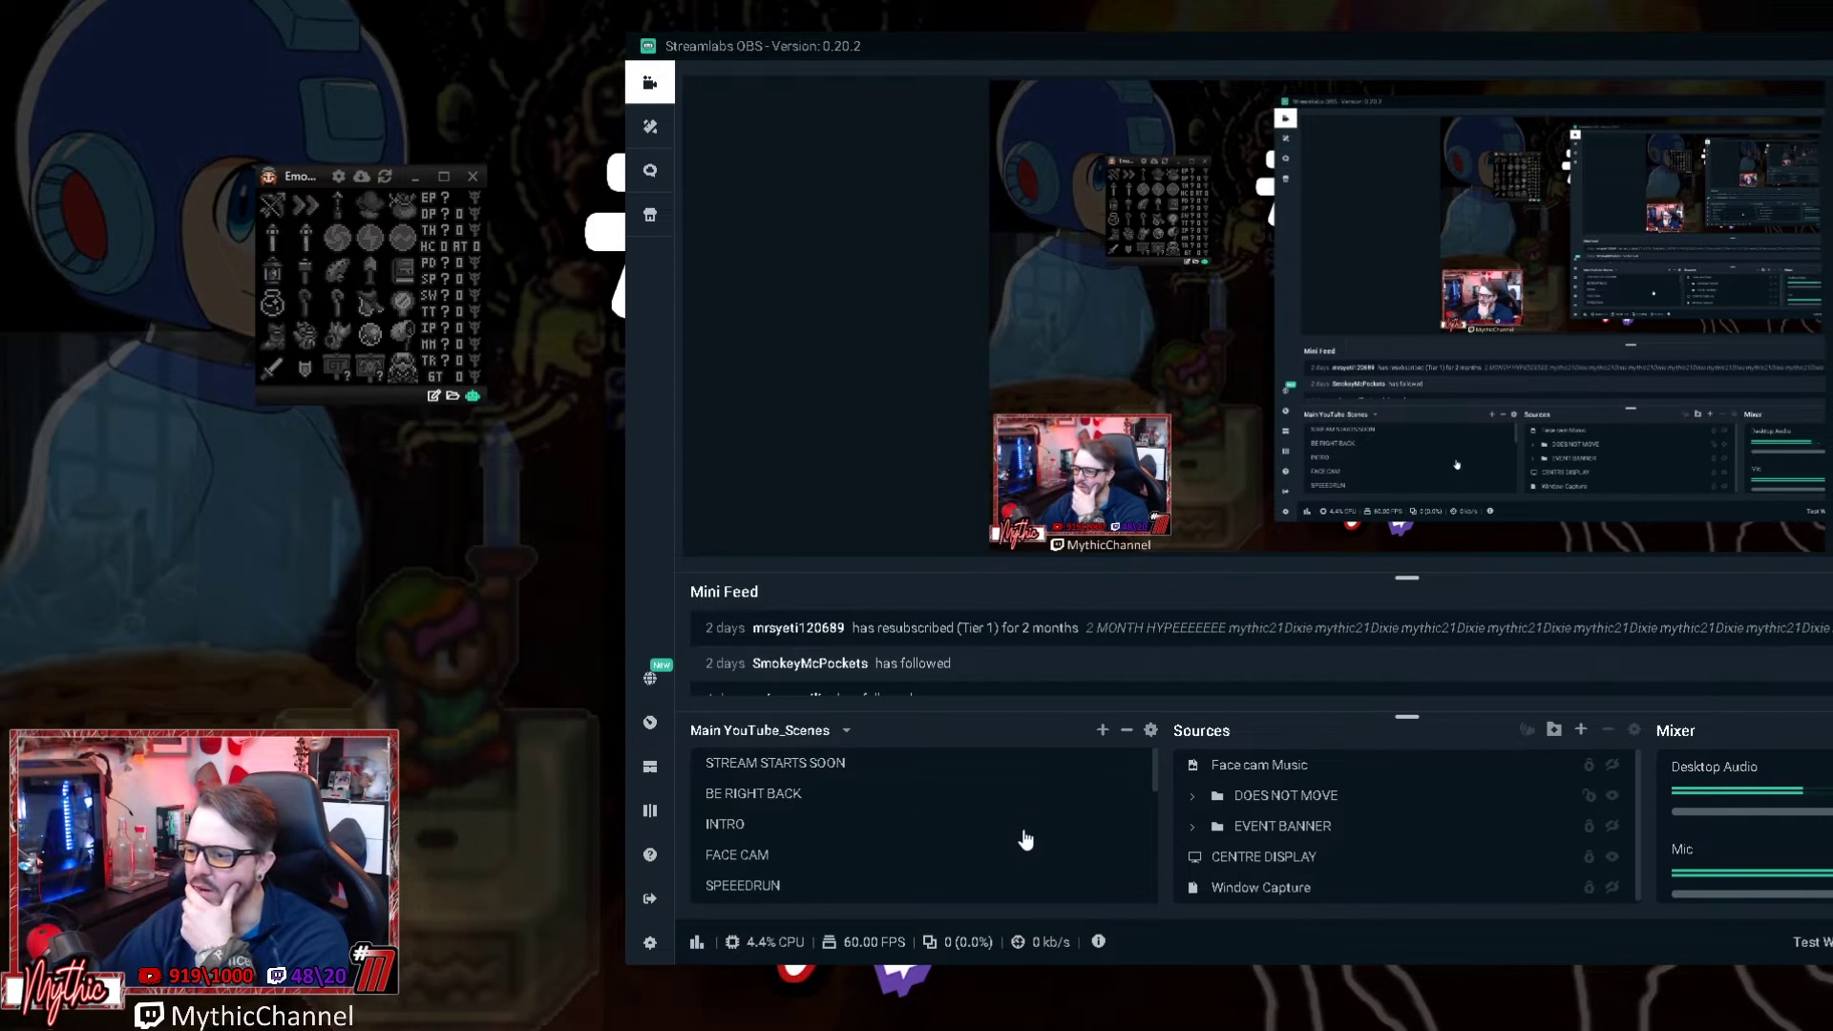
pyautogui.scroll(-3, 1025, 839)
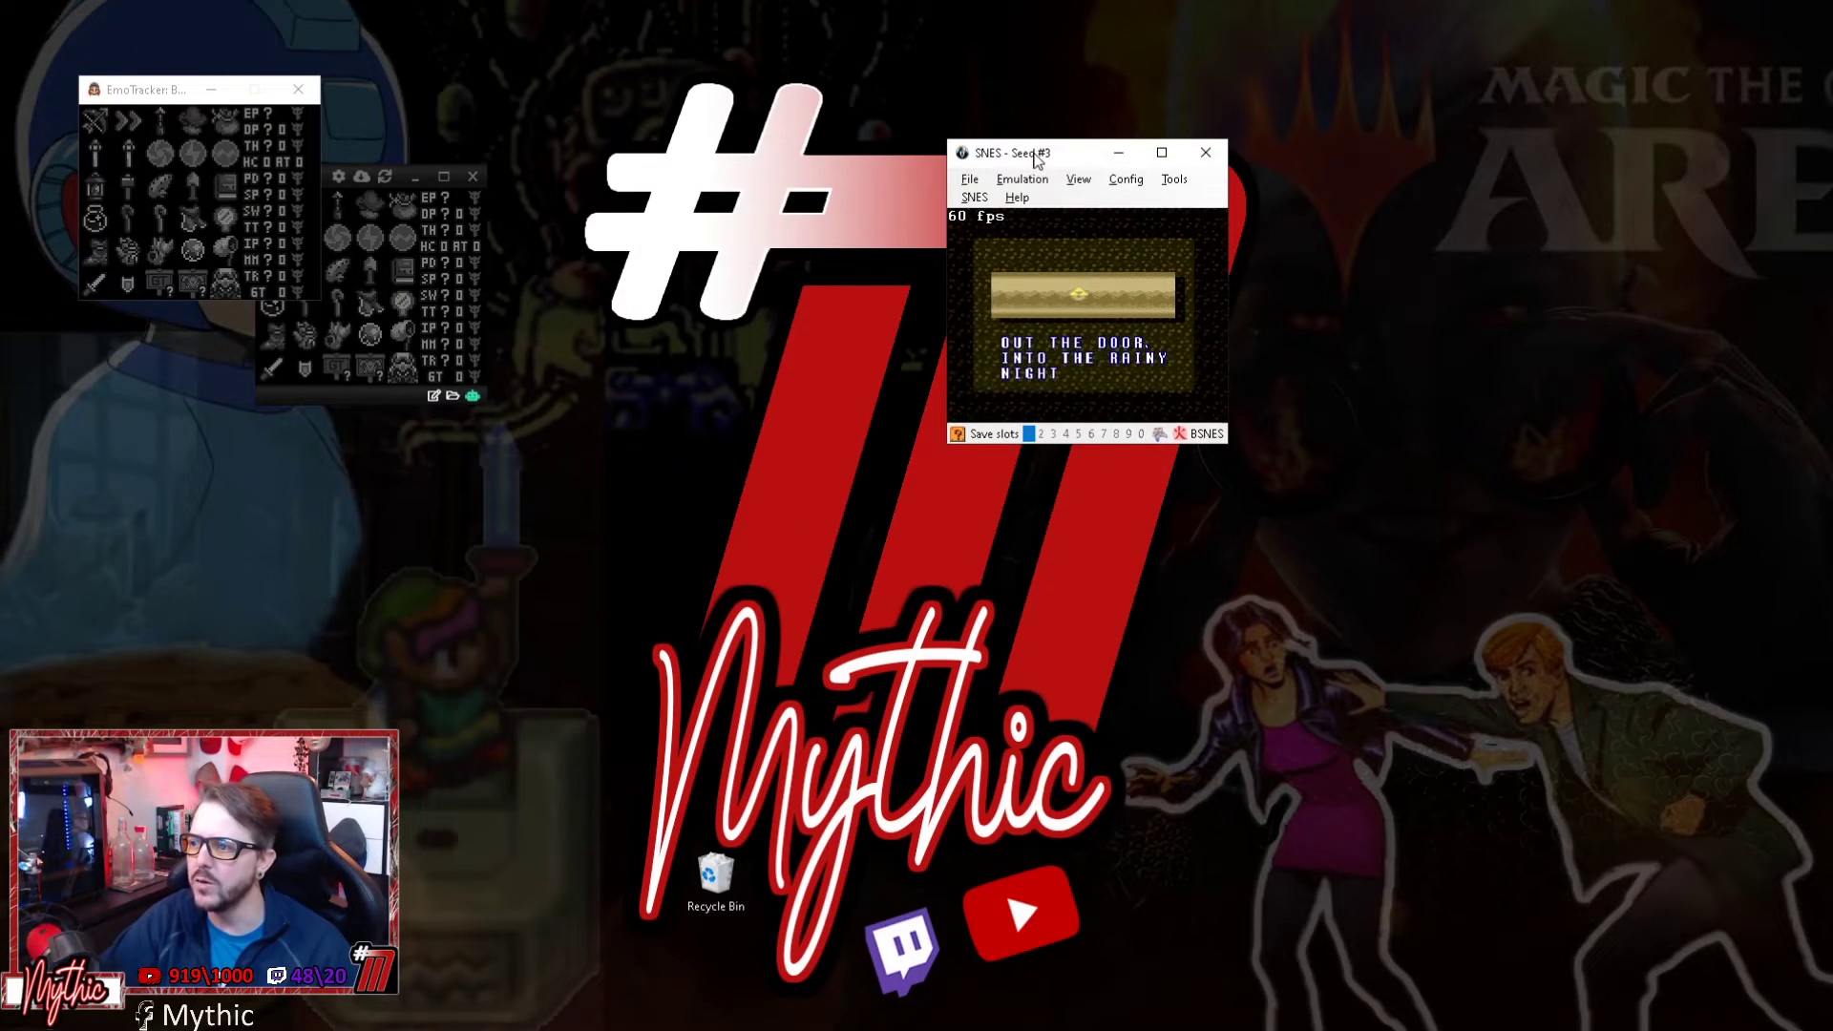
# Space out the game window, the main tracker and the EmoTracker broadcast view so none of them overlap.
pyautogui.moveTo(1045, 167); pyautogui.dragTo(1202, 180)
pyautogui.moveTo(287, 169); pyautogui.dragTo(638, 187)
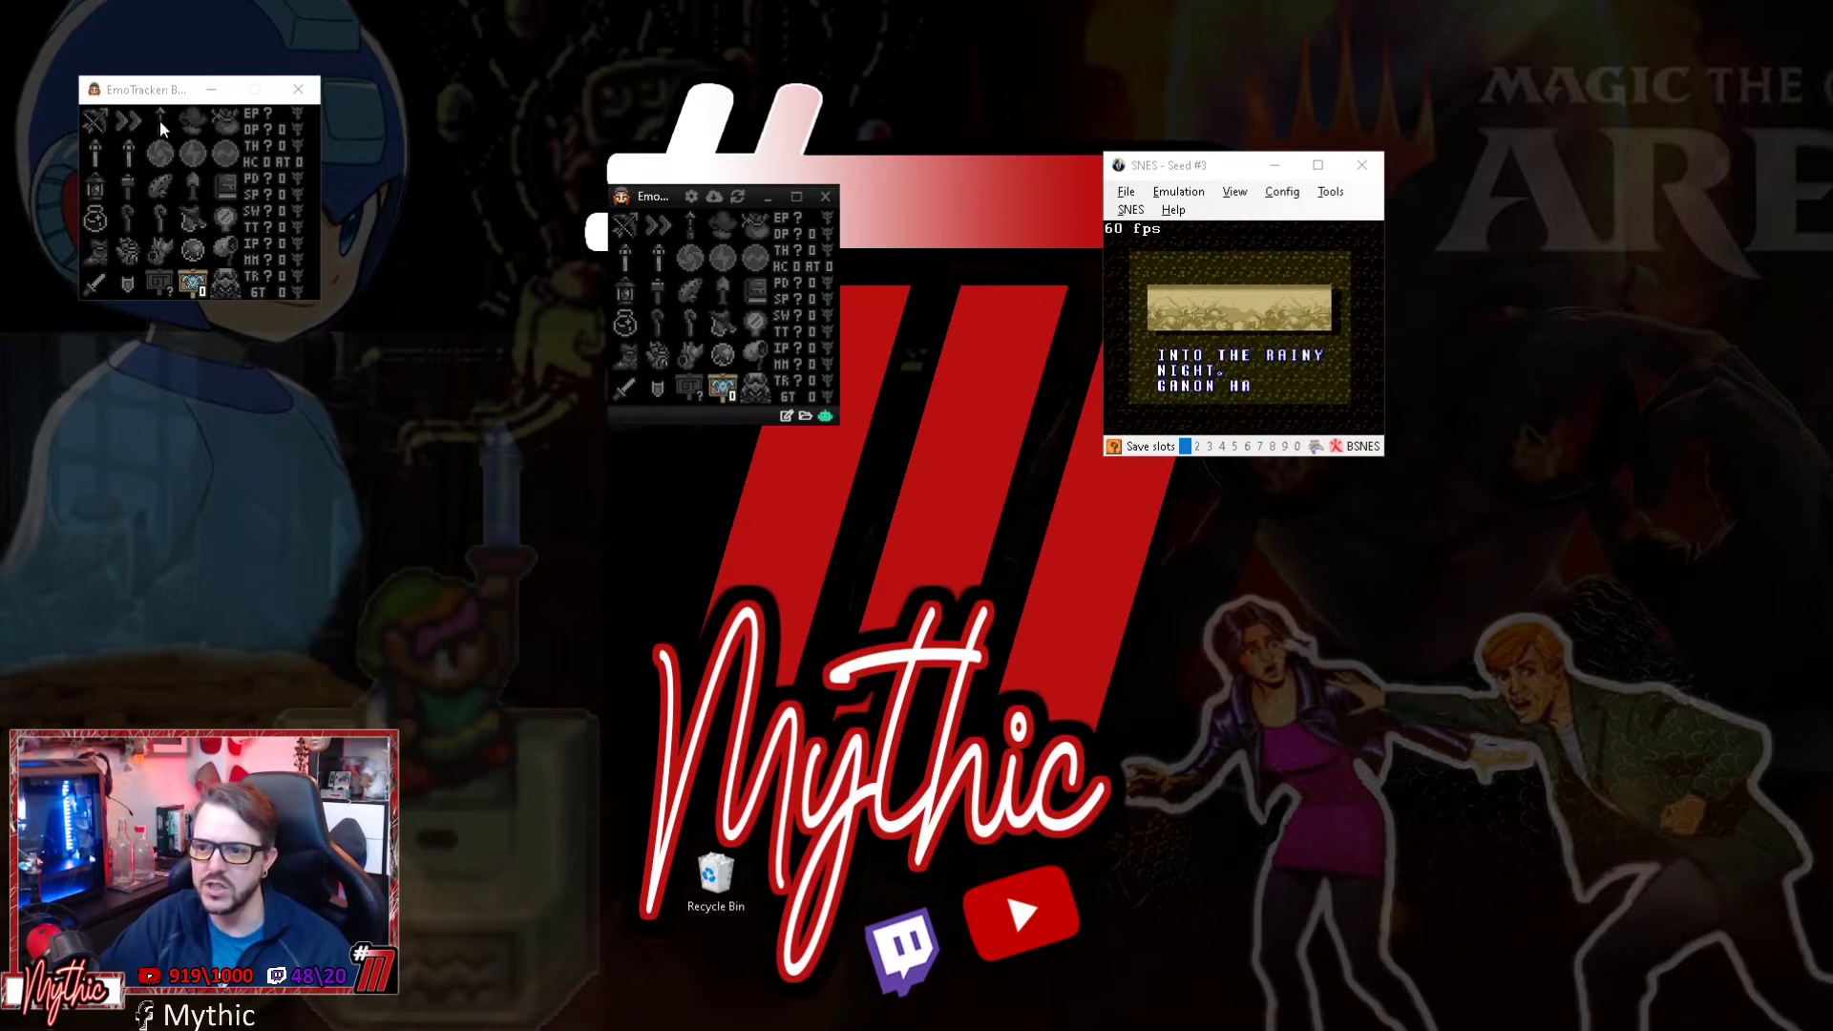
pyautogui.moveTo(152, 88); pyautogui.dragTo(250, 134)
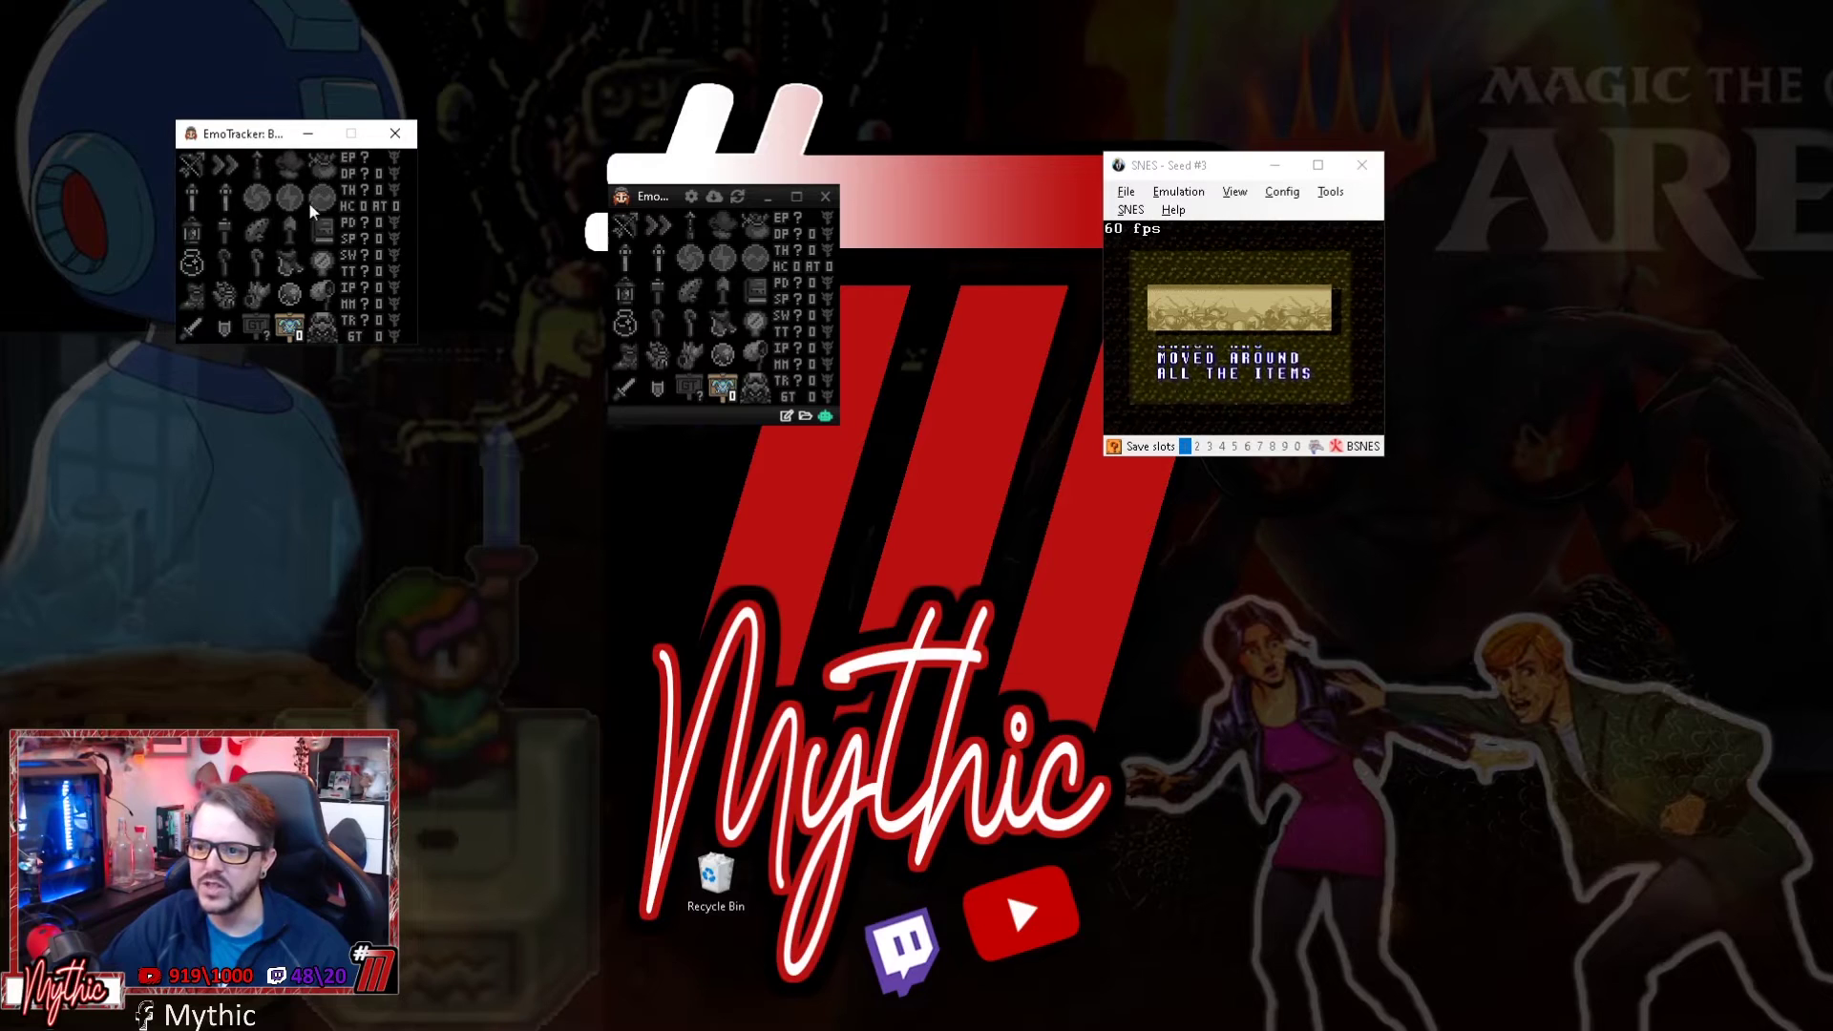